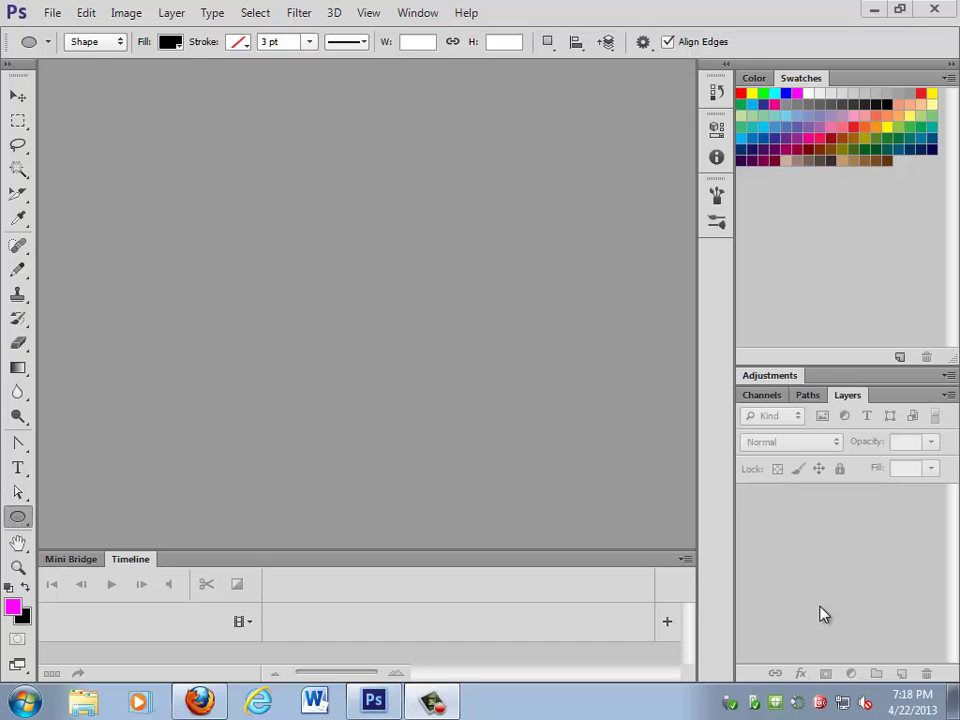
# Show the Timeline panel from the Window menu and try resizing it
pyautogui.click(417, 11)
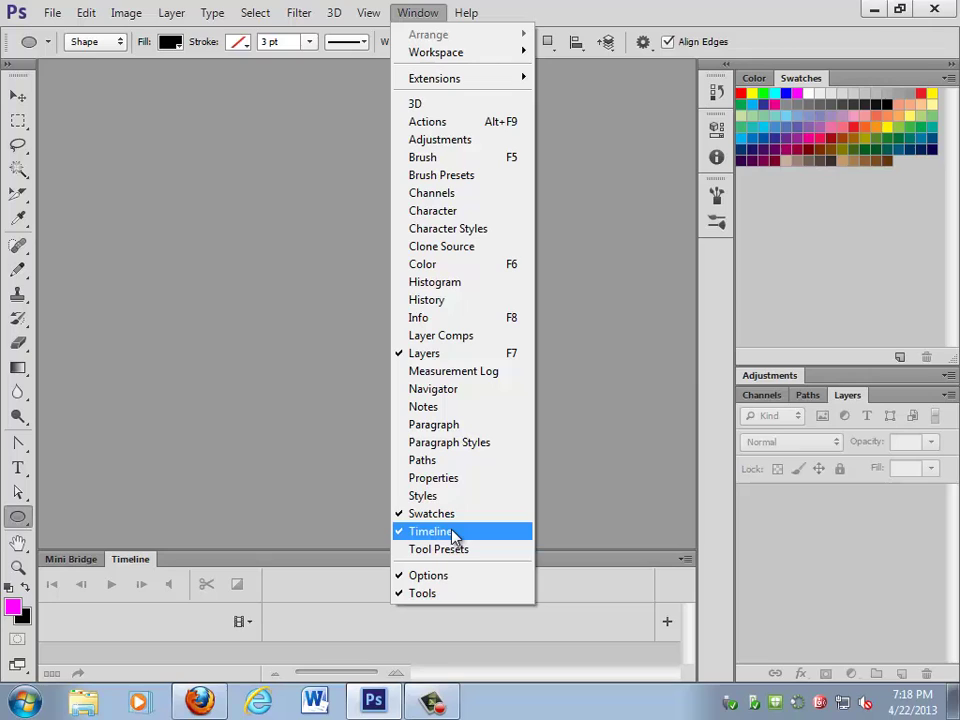
pyautogui.click(324, 476)
pyautogui.moveTo(337, 552); pyautogui.dragTo(345, 584)
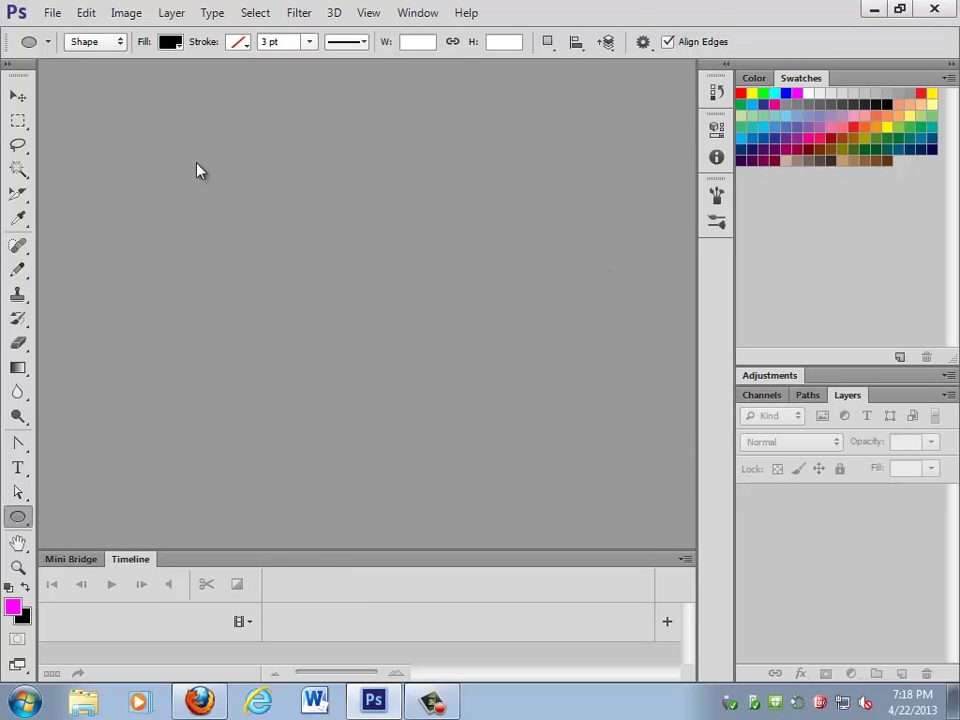
# Start a new document and change its height from 600 to 200 pixels
pyautogui.click(48, 11)
pyautogui.click(63, 33)
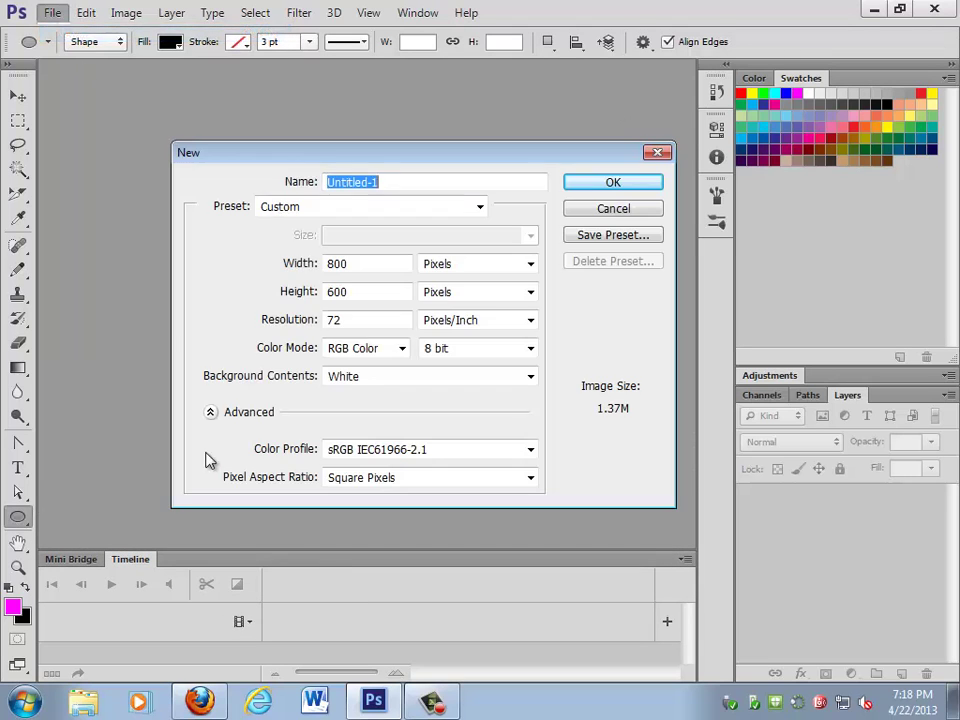
pyautogui.moveTo(334, 292); pyautogui.dragTo(316, 289)
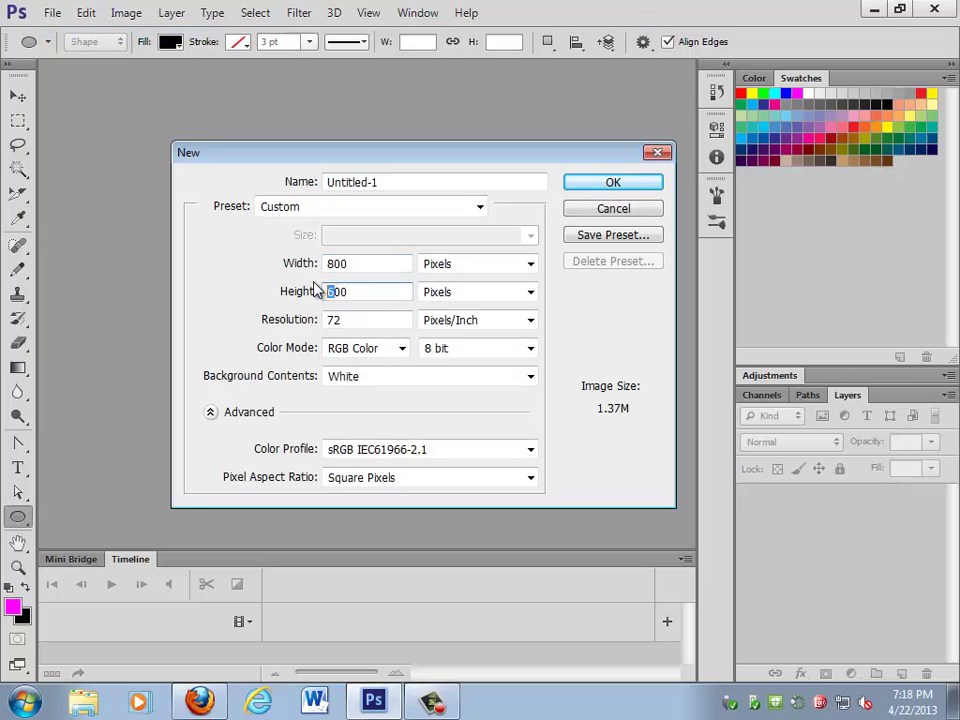
pyautogui.write('2')
# Create the 800 × 200 document, draw a black circle, and make it frame 1 of a frame animation
pyautogui.click(632, 187)
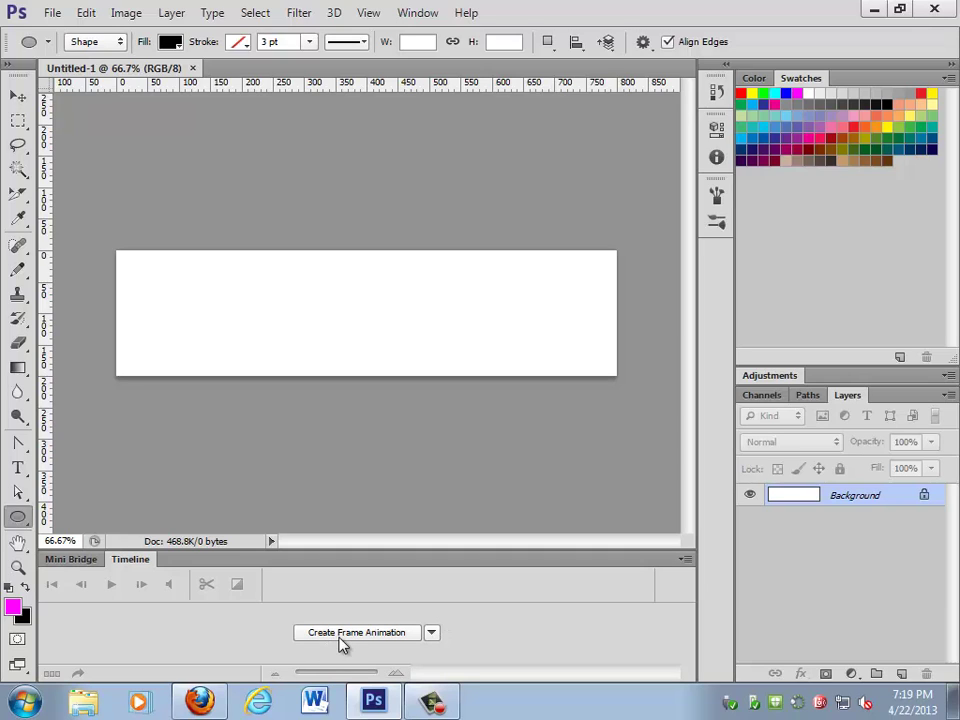
pyautogui.click(430, 633)
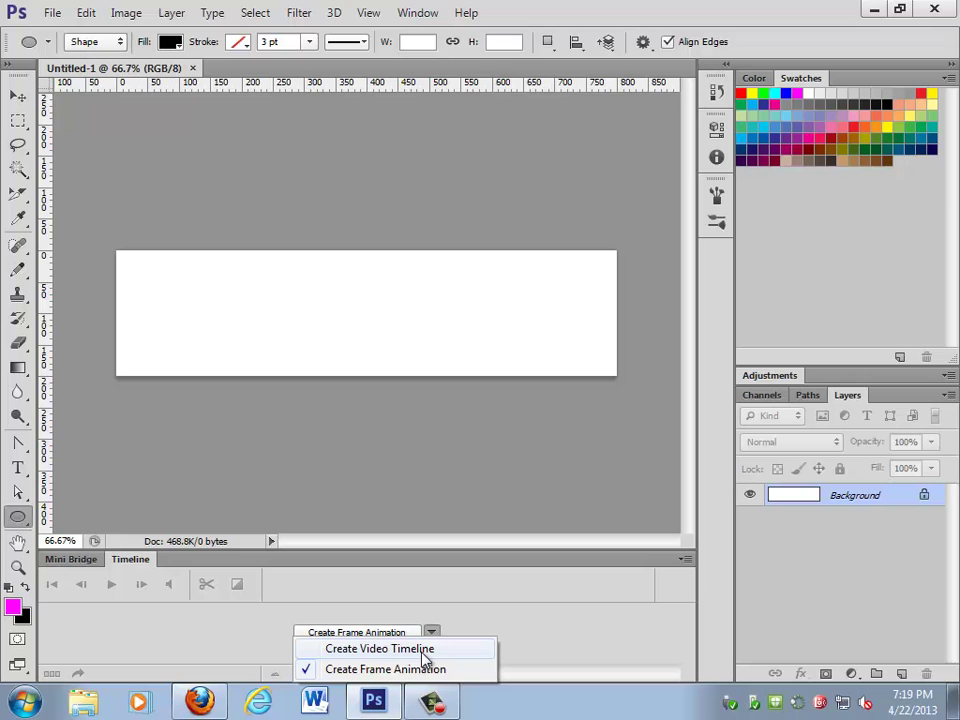
pyautogui.click(450, 626)
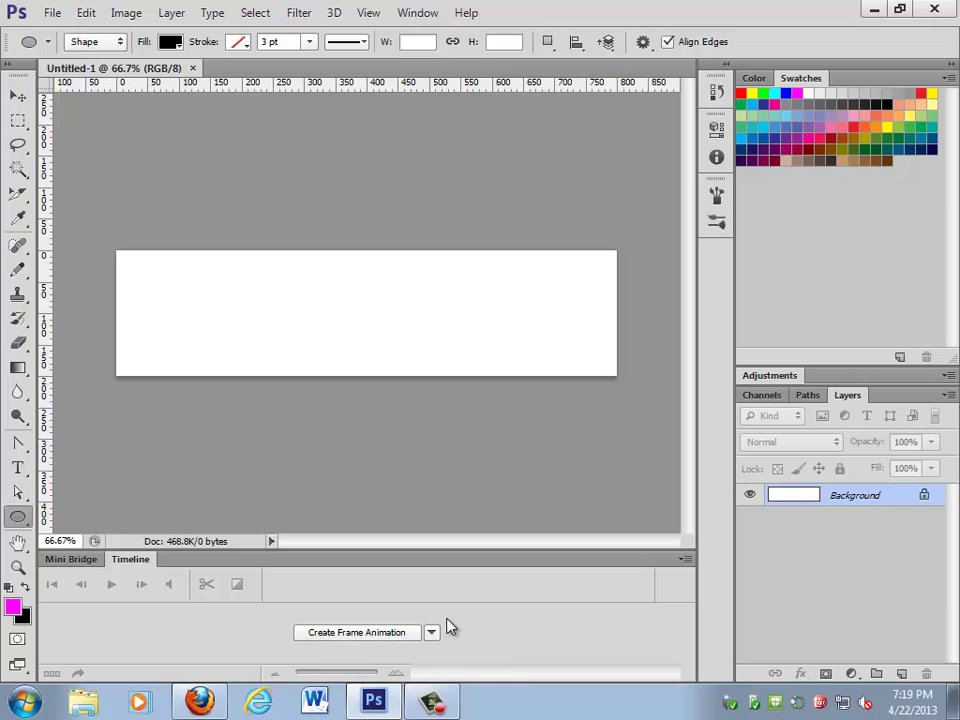
pyautogui.click(431, 631)
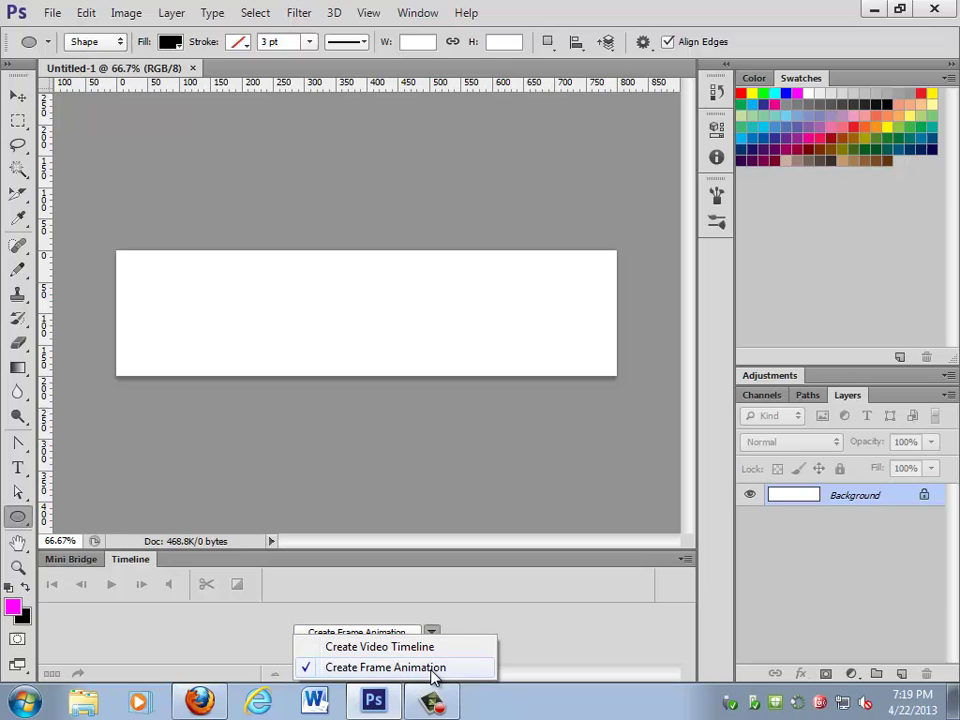
pyautogui.click(433, 677)
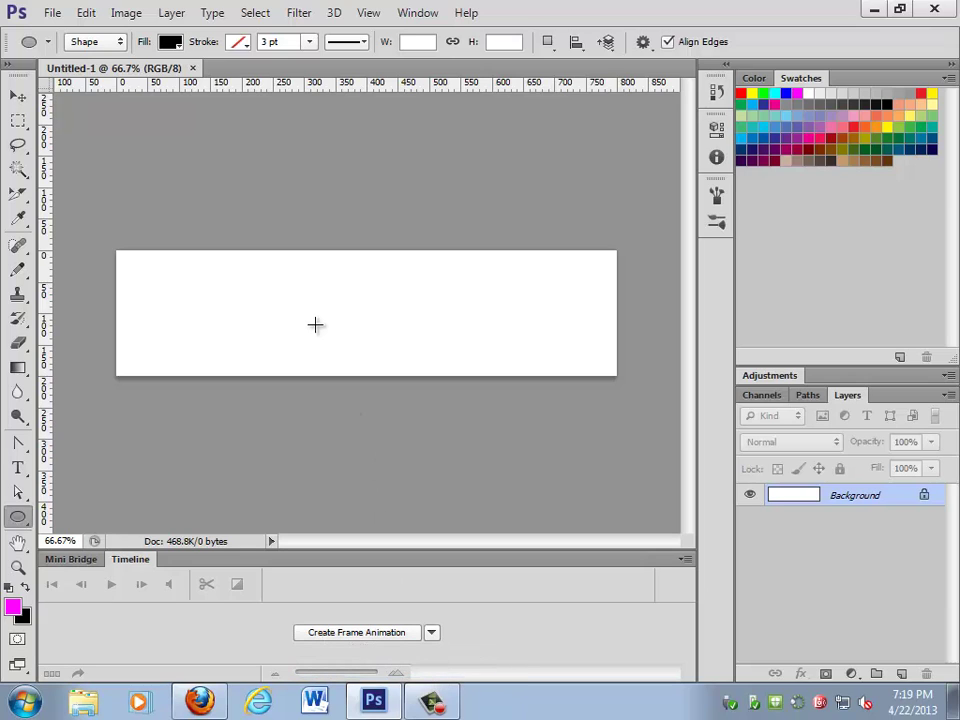
pyautogui.moveTo(279, 293); pyautogui.dragTo(331, 347)
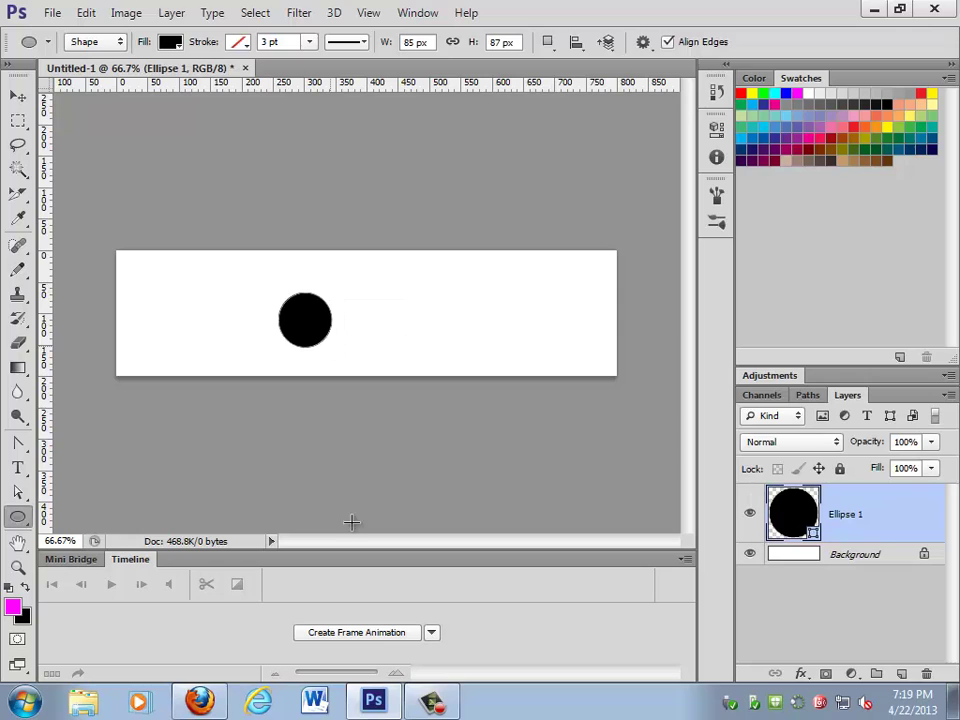
pyautogui.click(356, 633)
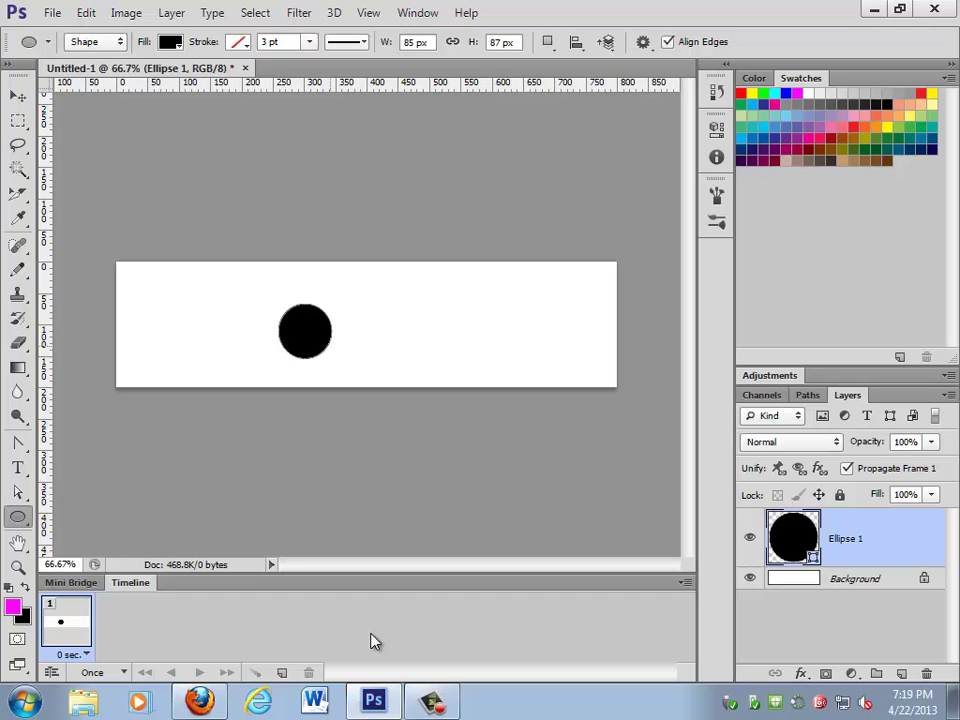
# Place the ball at the top-left for frame 1, then duplicate it and move the ball up-right for frame 2
pyautogui.click(18, 95)
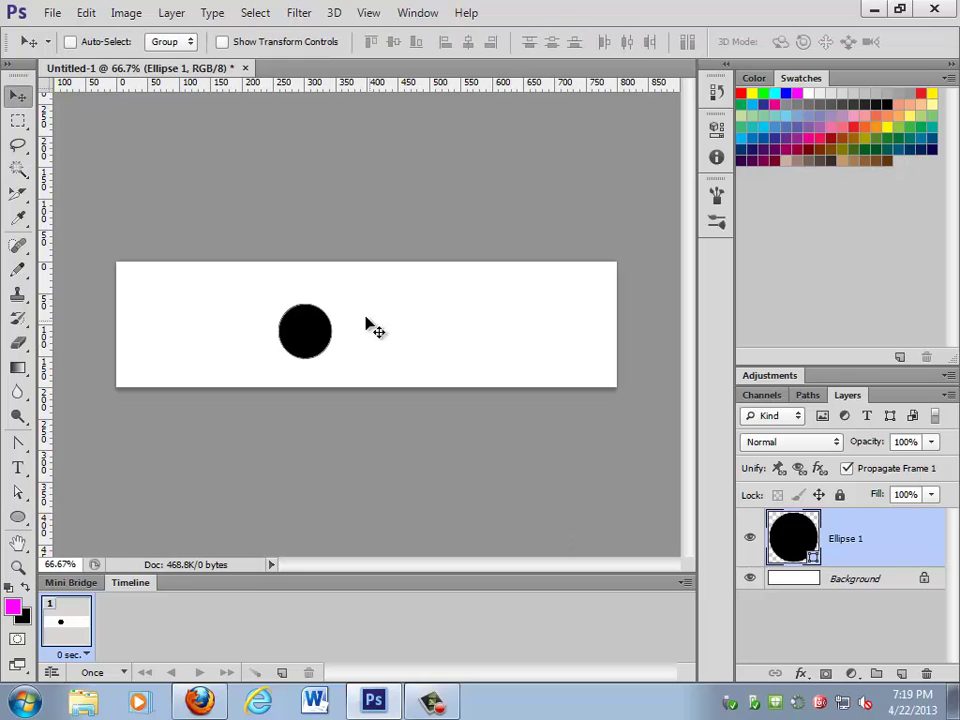
pyautogui.moveTo(298, 336); pyautogui.dragTo(143, 300)
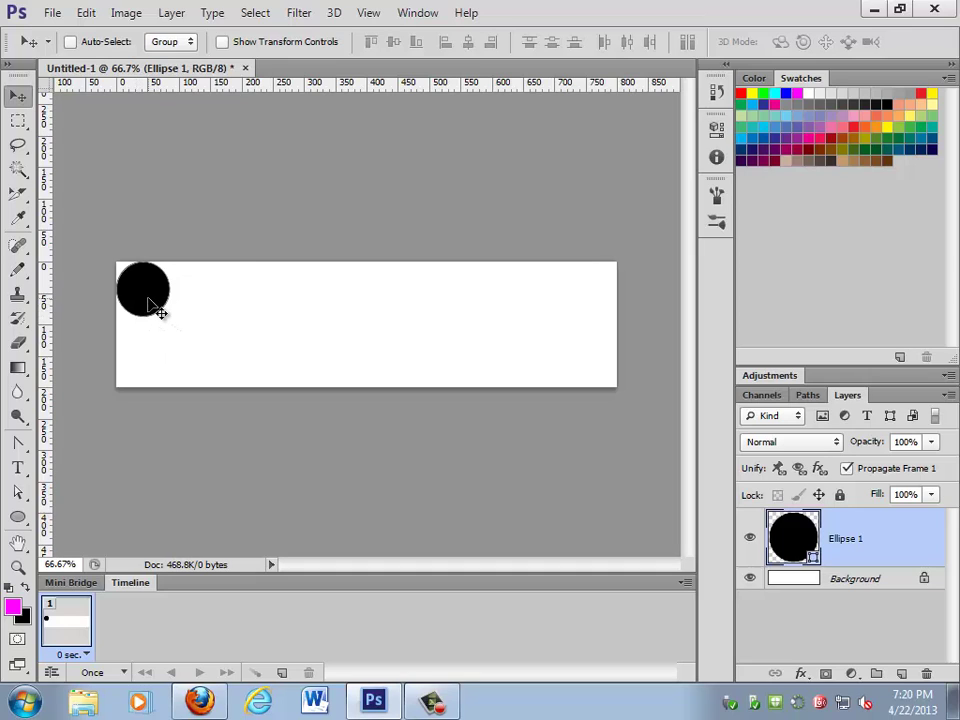
pyautogui.moveTo(157, 307); pyautogui.dragTo(190, 338)
pyautogui.click(281, 675)
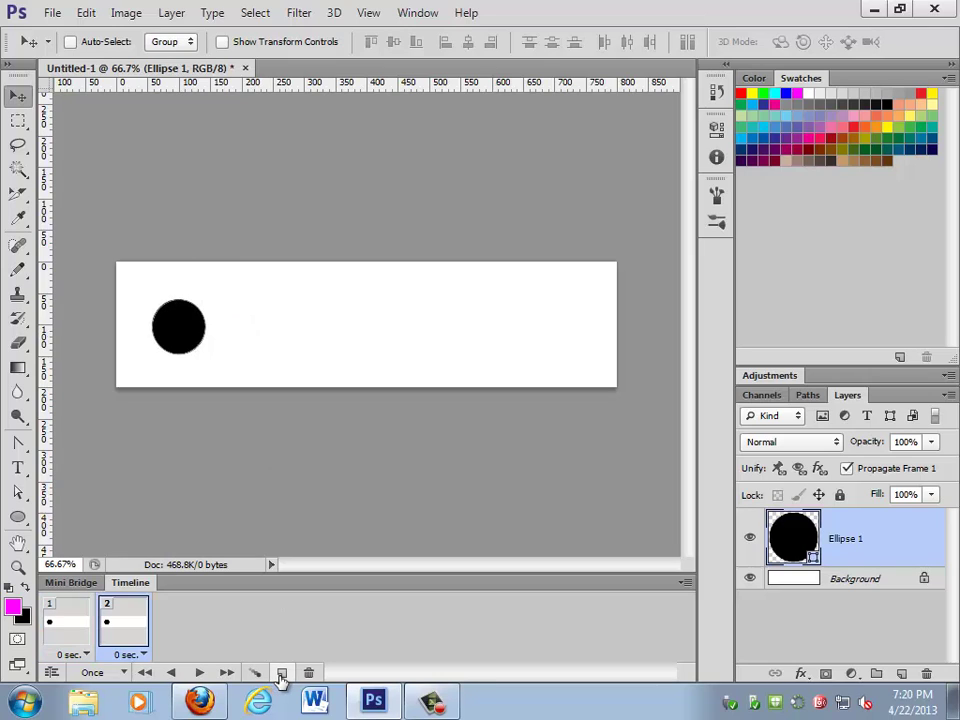
pyautogui.moveTo(205, 330); pyautogui.dragTo(581, 315)
# Duplicate frames repeatedly to build frames 3 through 12
pyautogui.click(281, 673)
pyautogui.click(281, 672)
pyautogui.click(284, 672)
pyautogui.click(283, 673)
pyautogui.click(283, 673)
pyautogui.click(281, 672)
pyautogui.click(282, 672)
pyautogui.click(282, 672)
pyautogui.click(281, 672)
pyautogui.click(281, 672)
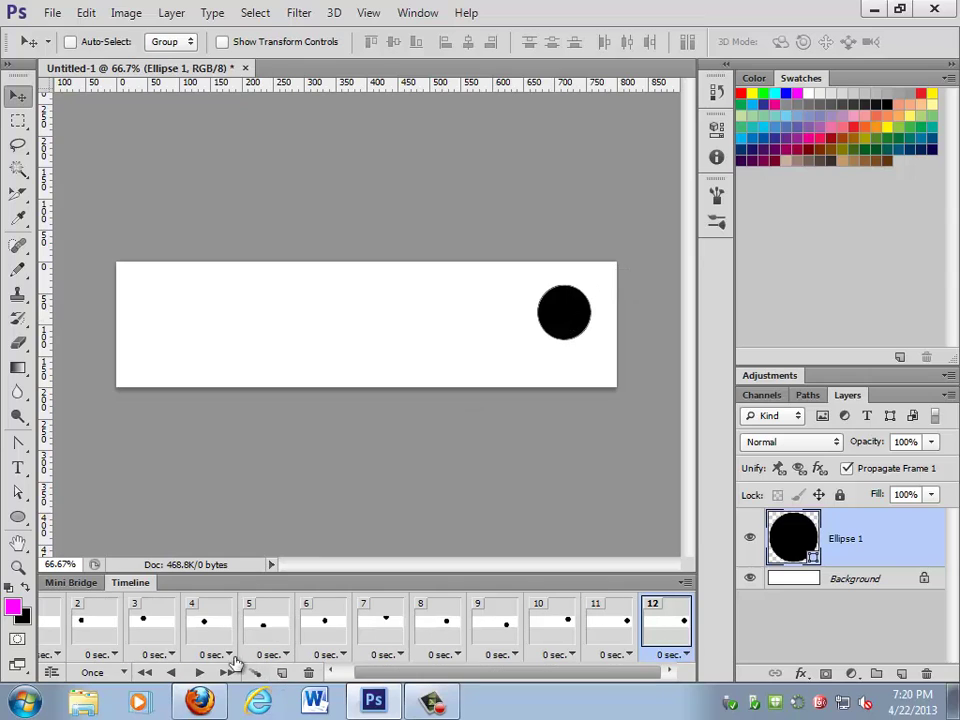
# Play back the 12-frame animation, then select frames 2 through 12
pyautogui.click(198, 673)
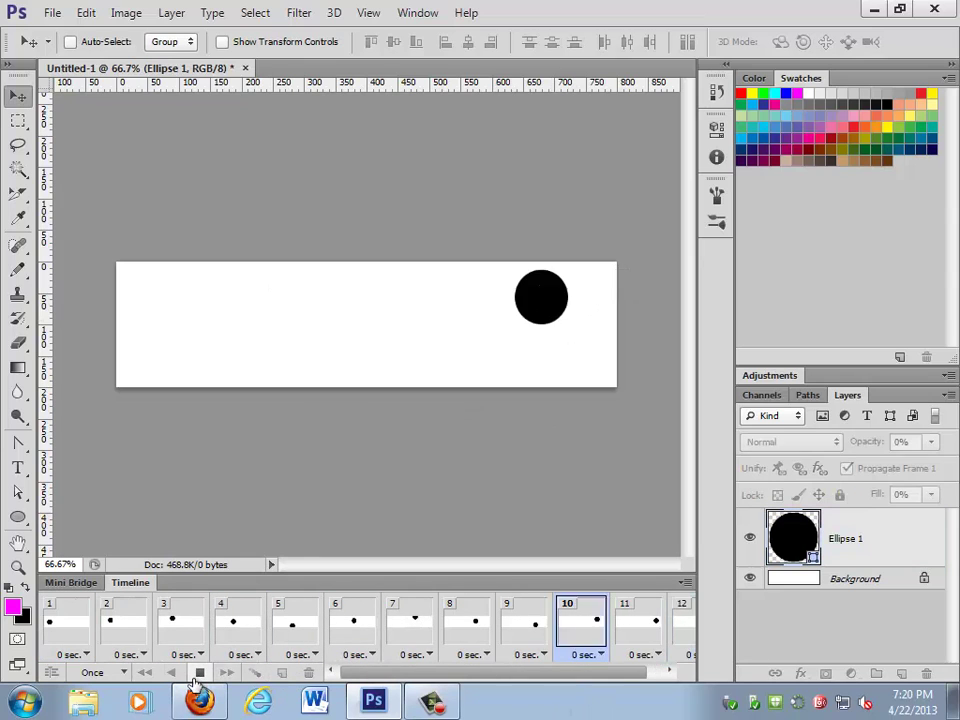
pyautogui.click(204, 674)
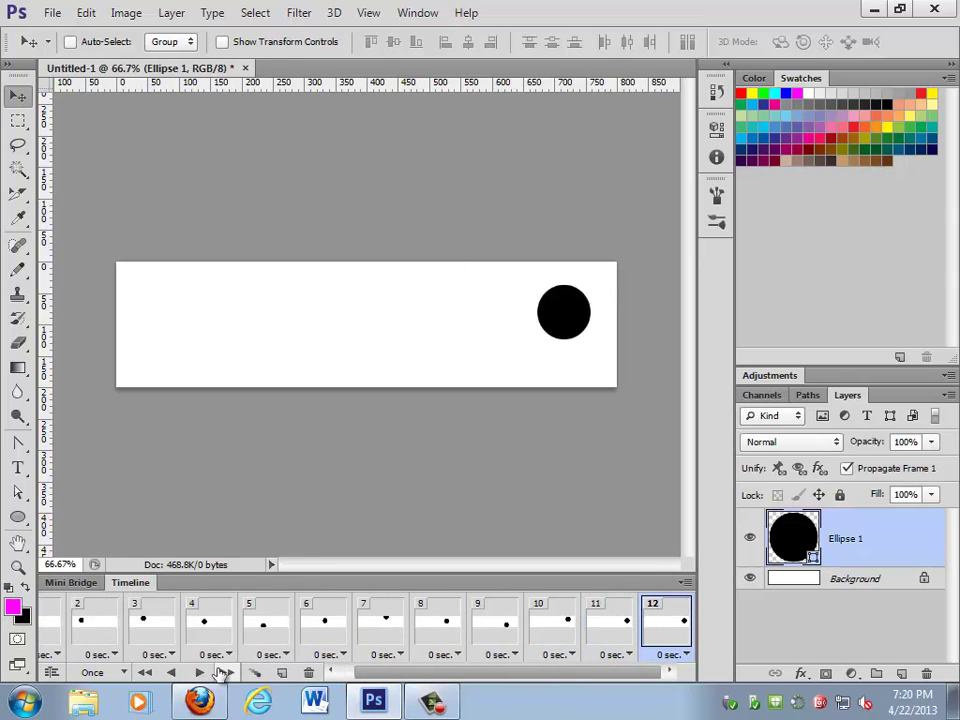
pyautogui.click(224, 673)
pyautogui.click(222, 673)
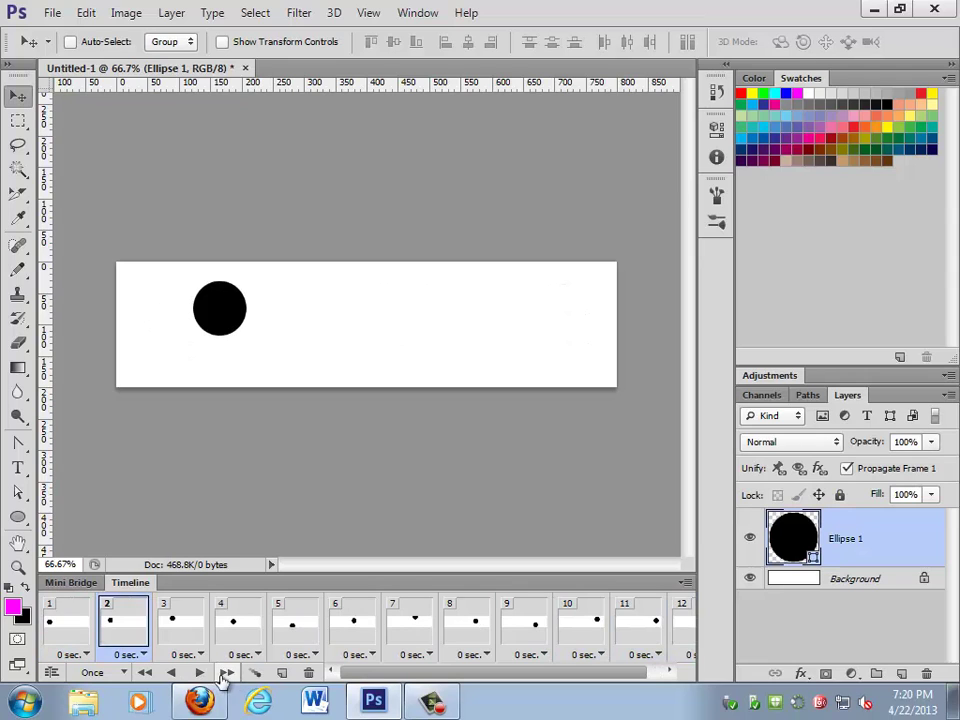
pyautogui.click(199, 672)
pyautogui.click(199, 672)
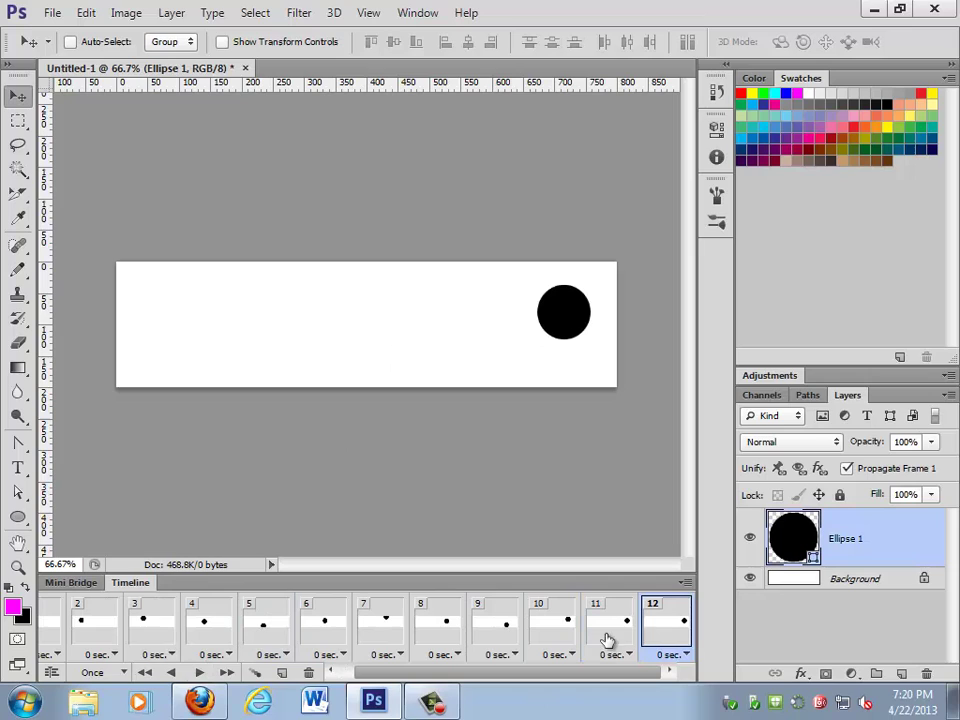
pyautogui.keyDown('shift'); pyautogui.click(100, 643); pyautogui.keyUp('shift')
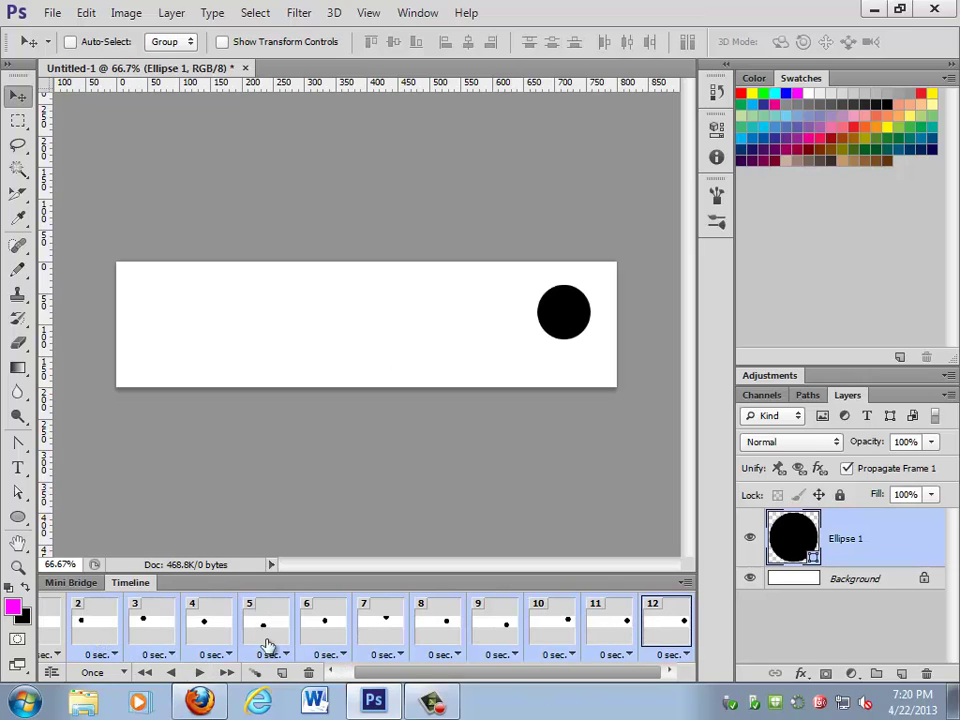
# Trash frames 2–12, ball top-left in frame 1, bottom-right in duplicated frame 2, then select both
pyautogui.moveTo(311, 643); pyautogui.dragTo(308, 672)
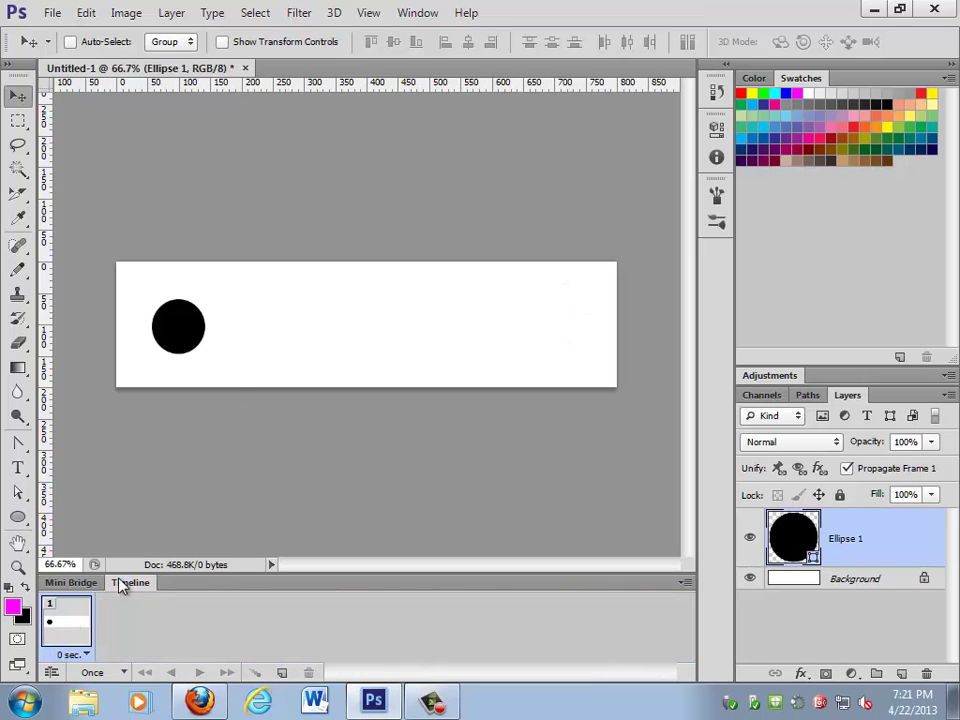
pyautogui.moveTo(180, 330); pyautogui.dragTo(141, 301)
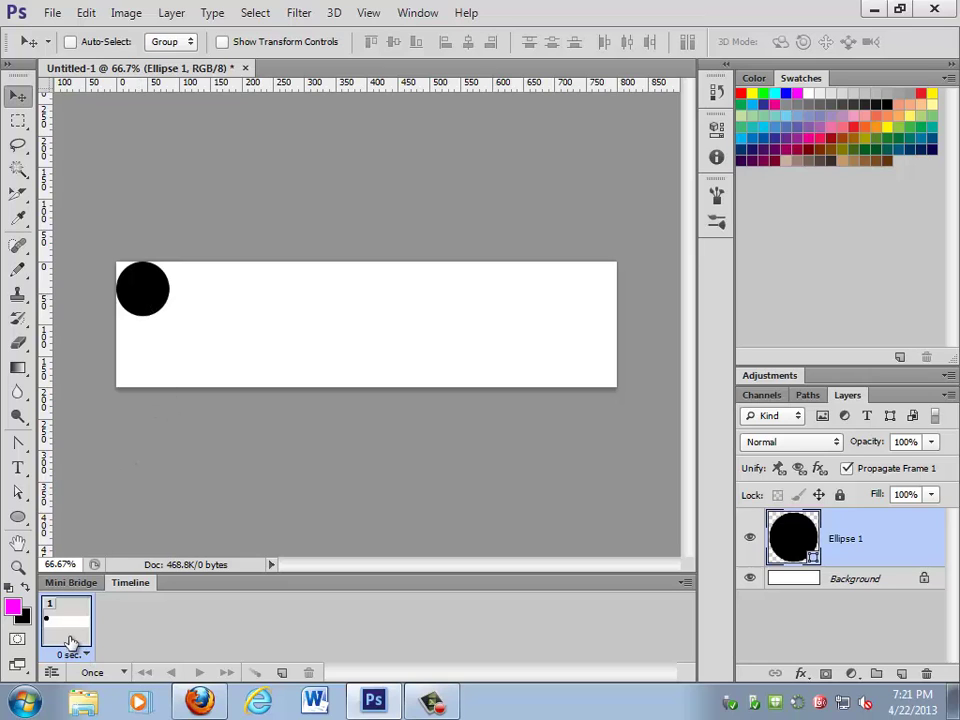
pyautogui.click(282, 672)
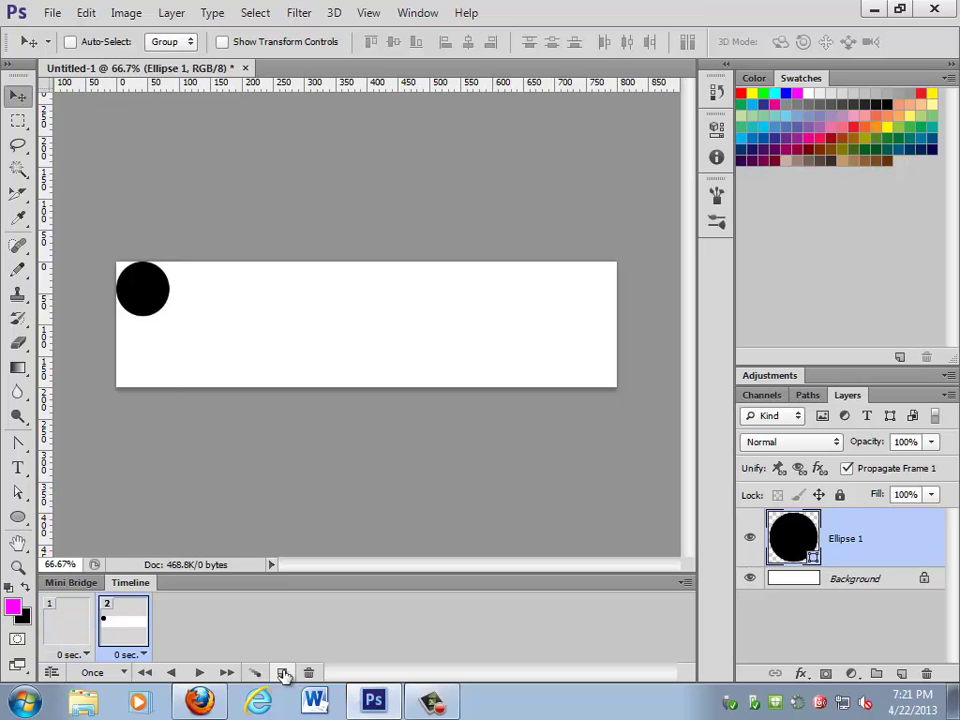
pyautogui.moveTo(149, 299); pyautogui.dragTo(597, 370)
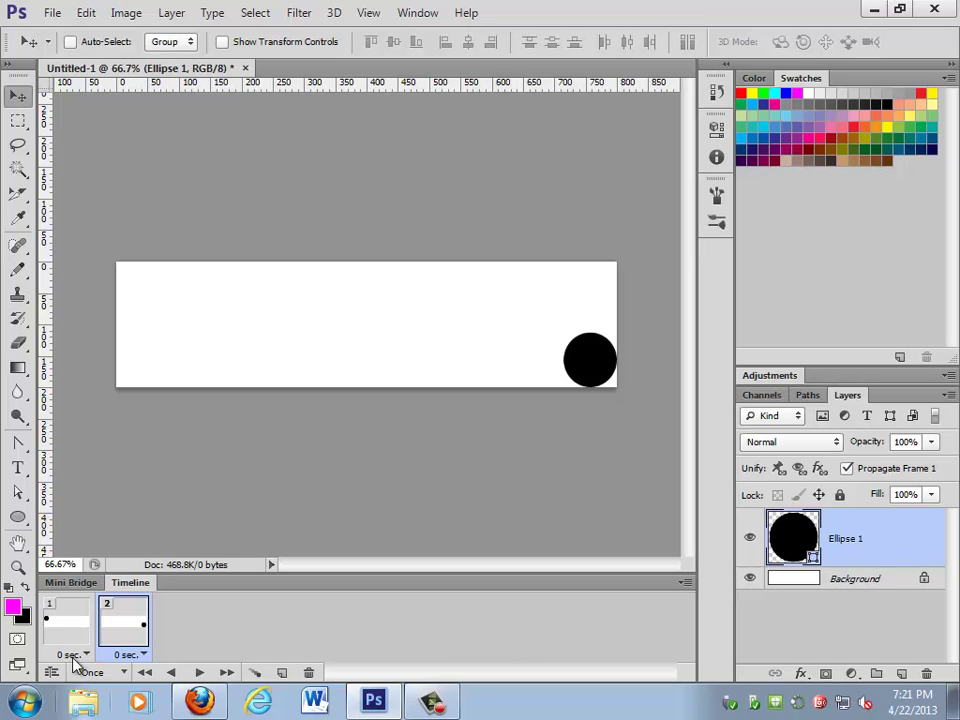
pyautogui.keyDown('shift'); pyautogui.click(64, 617); pyautogui.keyUp('shift')
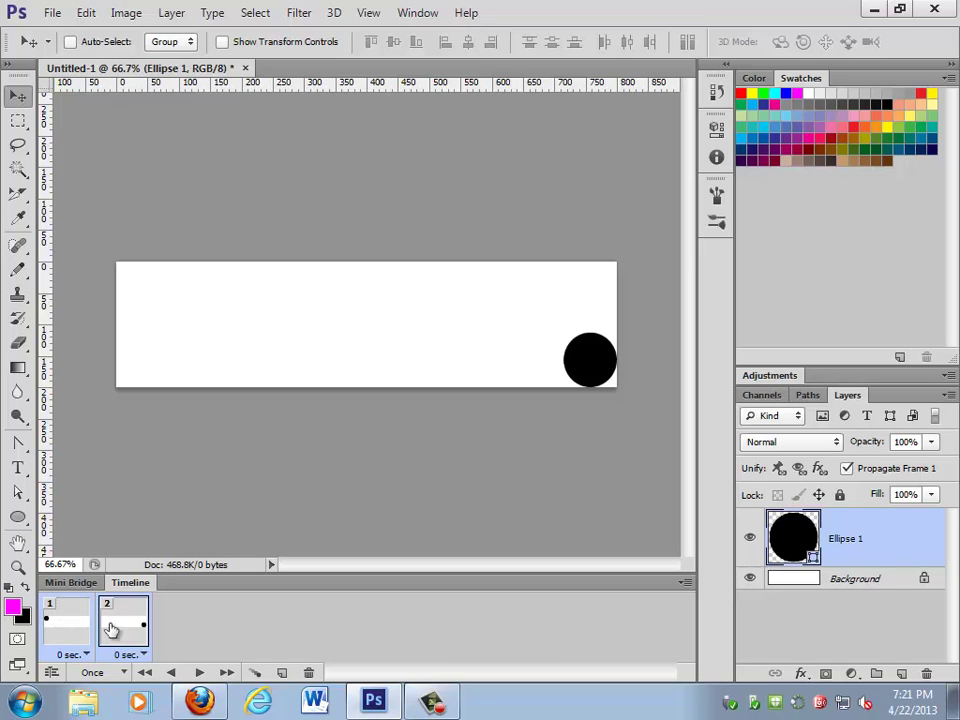
# Tween 20 in-between frames between the two key frames
pyautogui.click(256, 678)
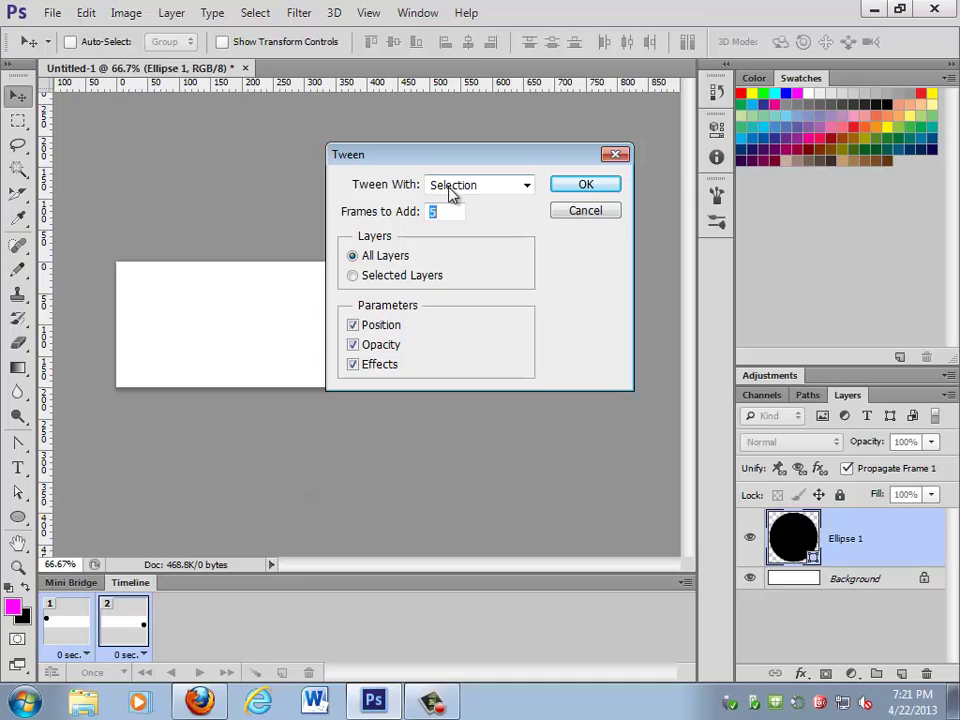
pyautogui.write('20')
pyautogui.click(566, 188)
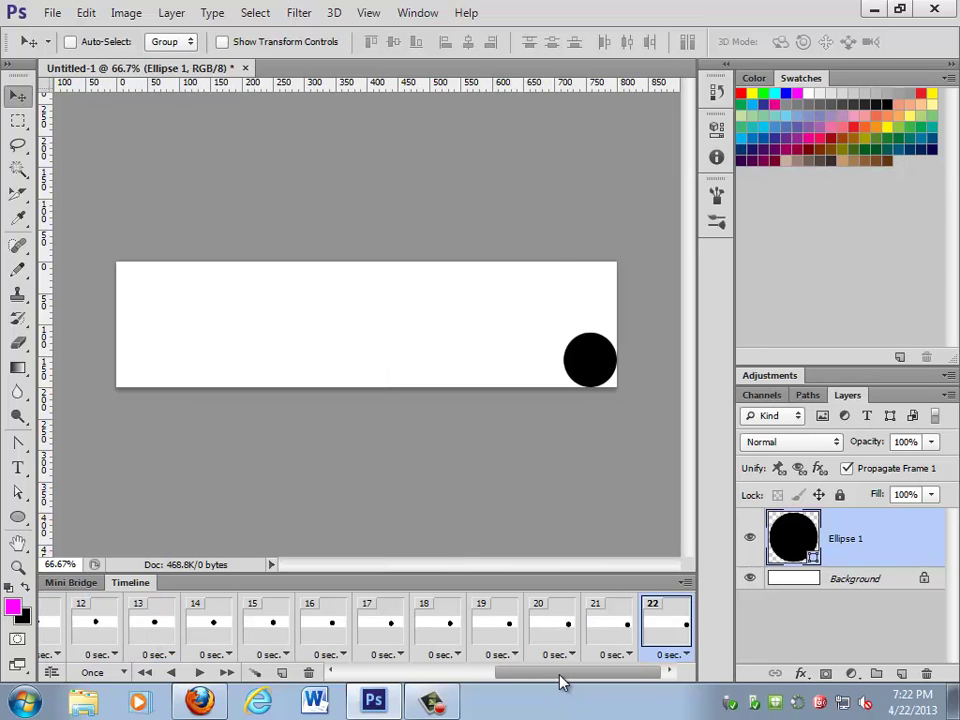
# Preview the tweened animation, then undo the tween back to two frames
pyautogui.moveTo(546, 678); pyautogui.dragTo(229, 701)
pyautogui.moveTo(456, 672); pyautogui.dragTo(611, 681)
pyautogui.click(199, 672)
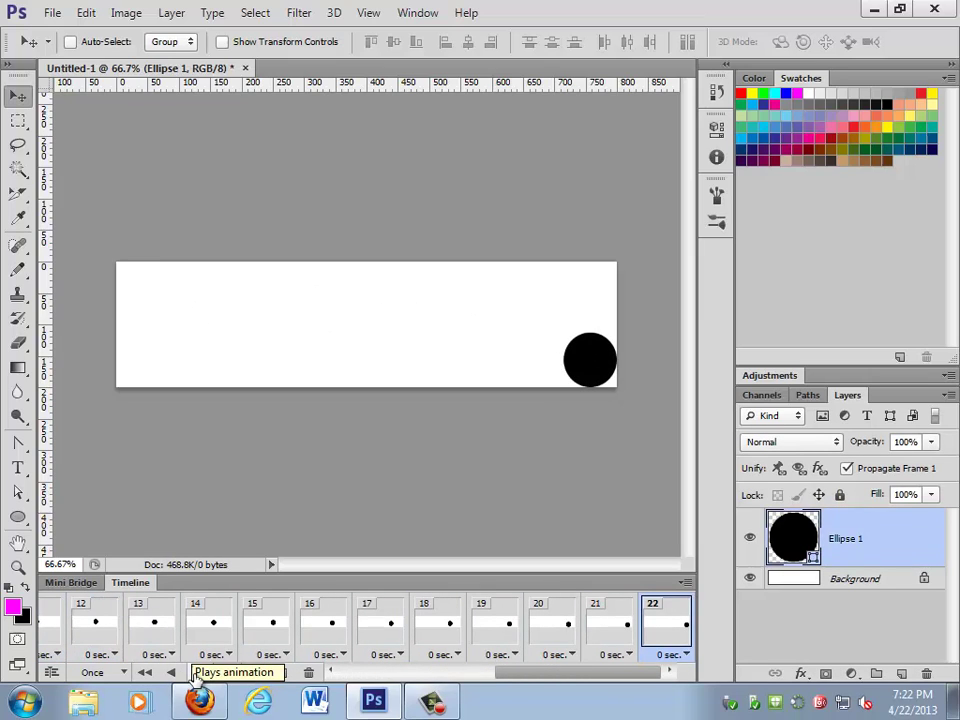
pyautogui.hotkey('ctrl', 'z')
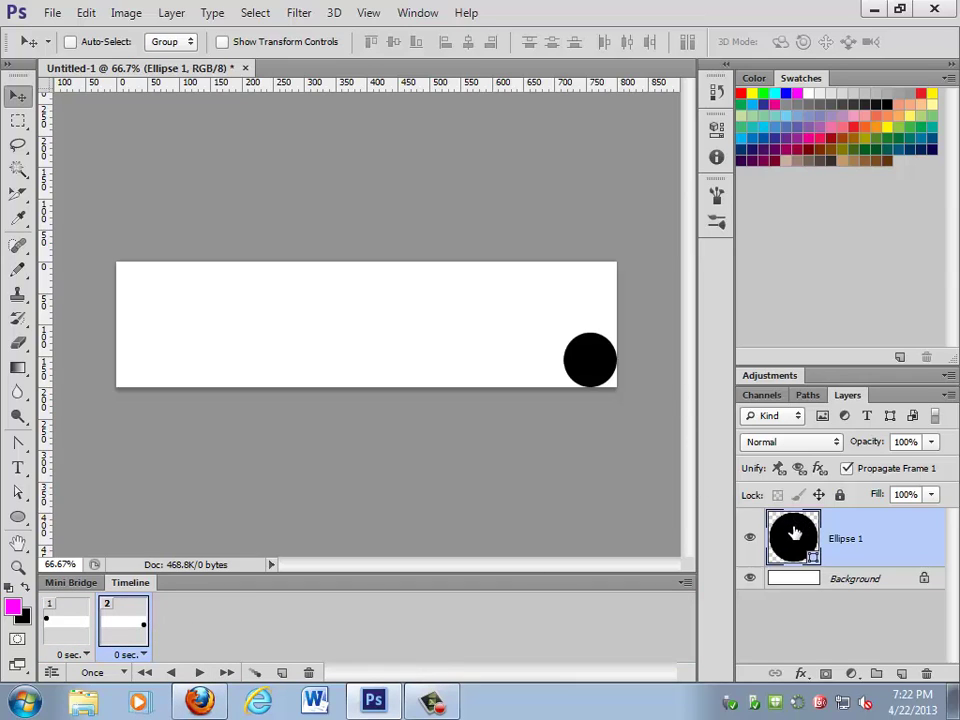
# Lower frame 2's ball opacity and check its fill colour without changing it
pyautogui.moveTo(931, 441); pyautogui.dragTo(808, 463)
pyautogui.click(60, 628)
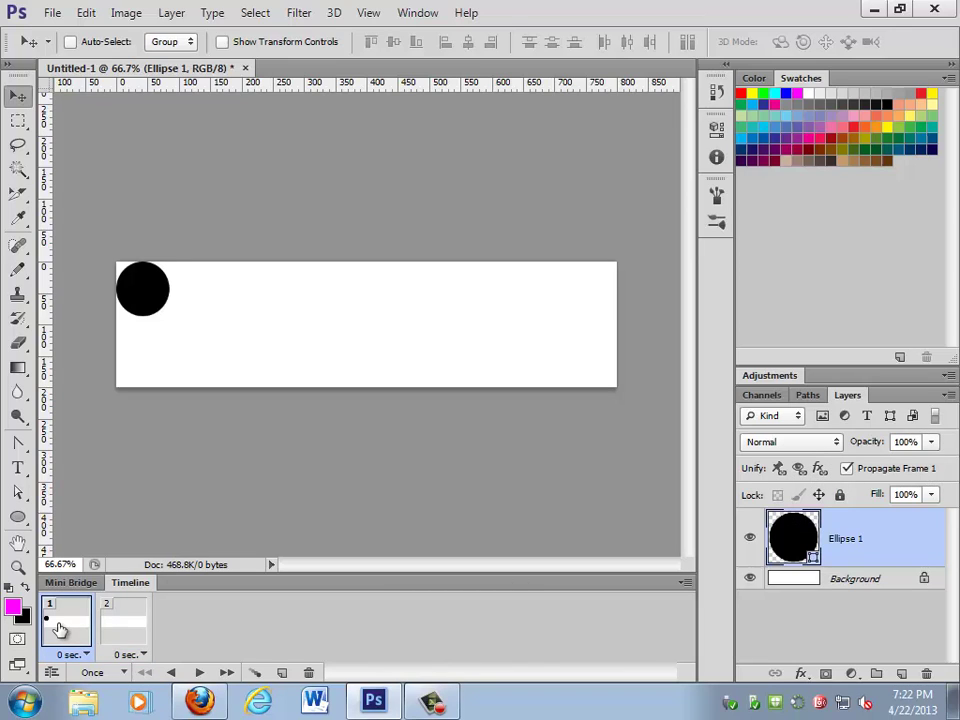
pyautogui.click(118, 626)
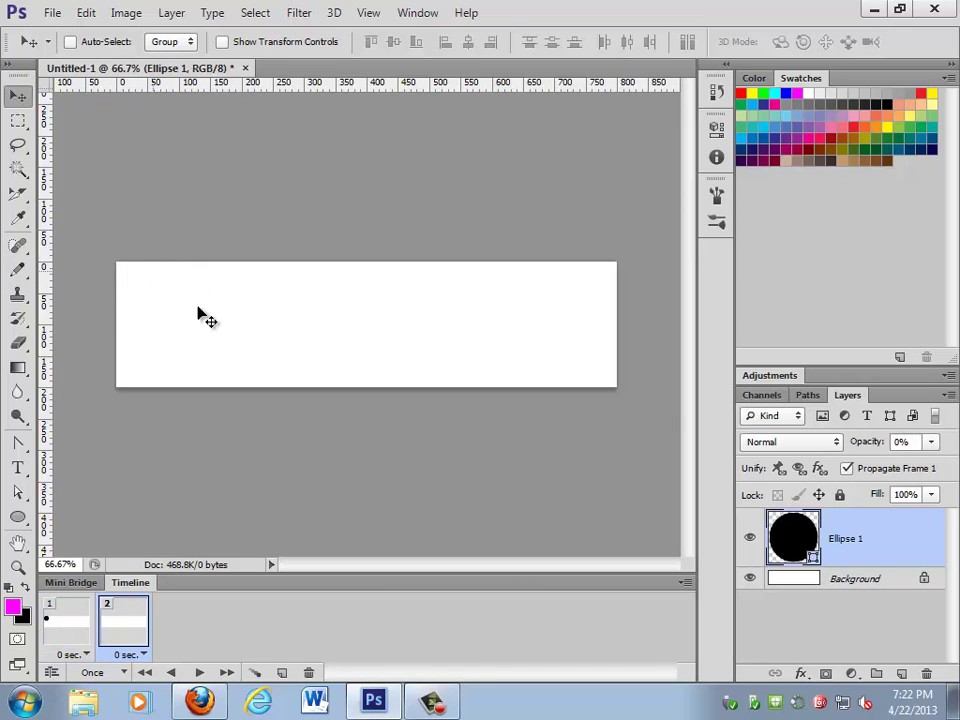
pyautogui.doubleClick(781, 537)
pyautogui.click(808, 266)
# Tween frames 1 and 2, play the result, then undo the tween
pyautogui.keyDown('shift'); pyautogui.click(90, 627); pyautogui.keyUp('shift')
pyautogui.click(254, 672)
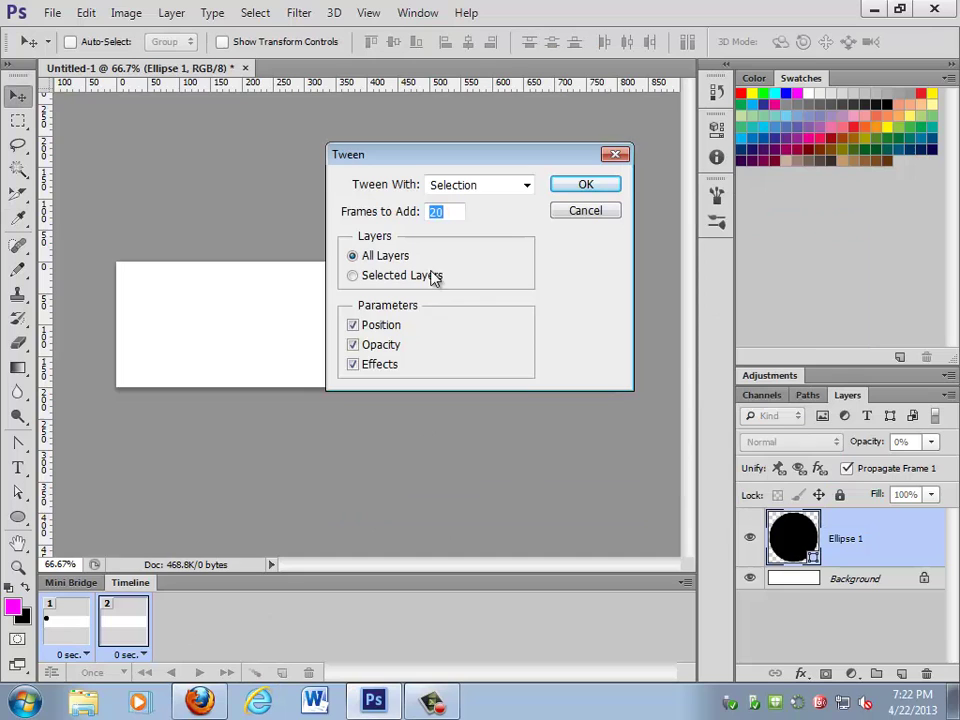
pyautogui.click(585, 184)
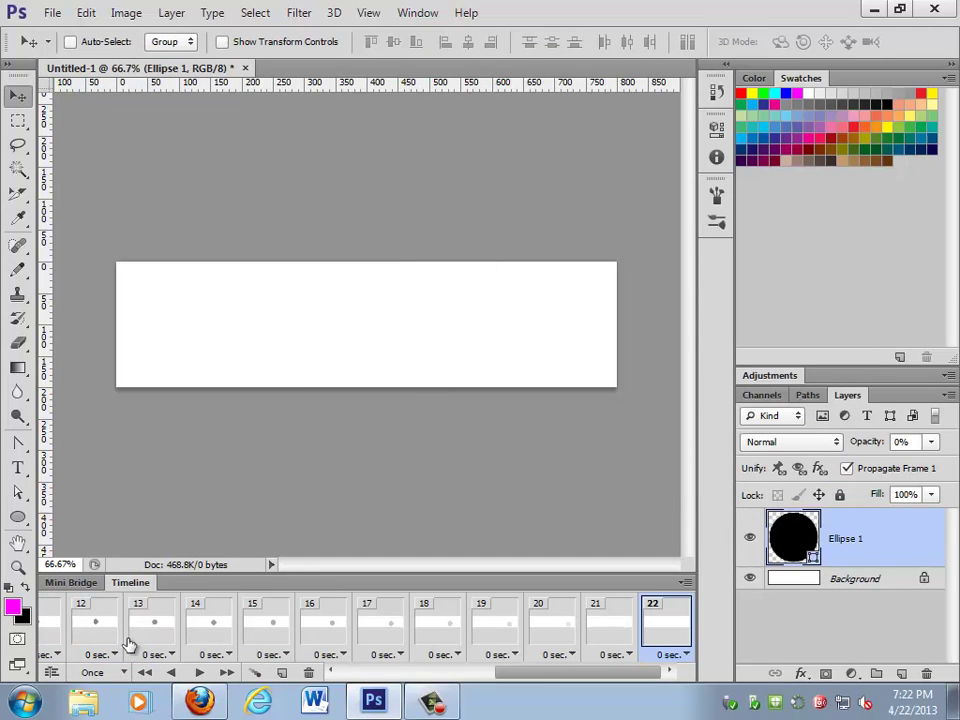
pyautogui.click(200, 672)
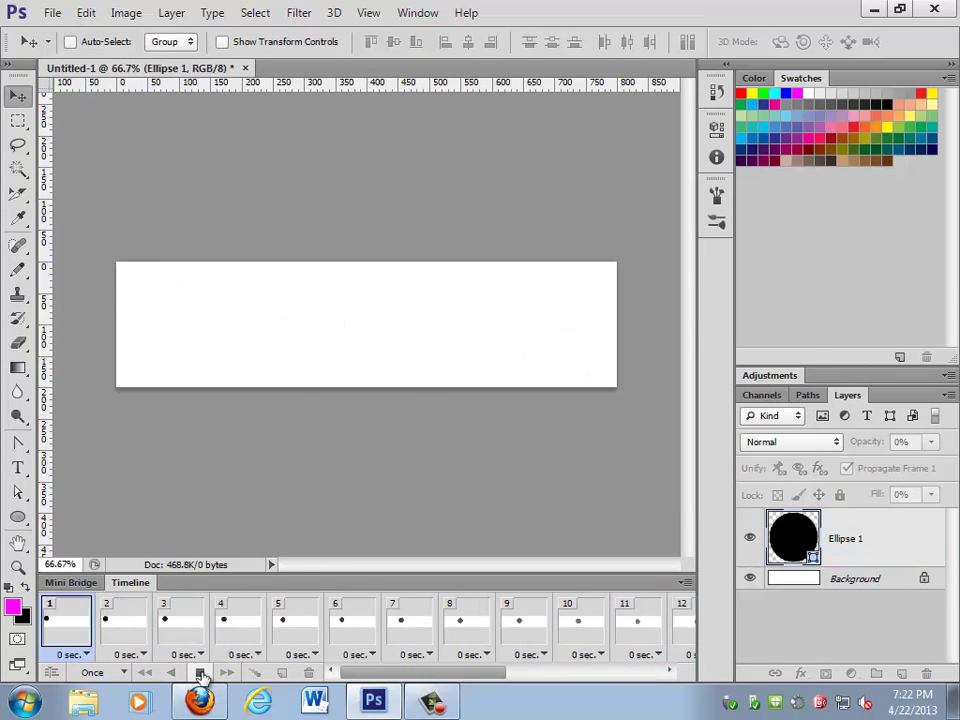
pyautogui.click(200, 672)
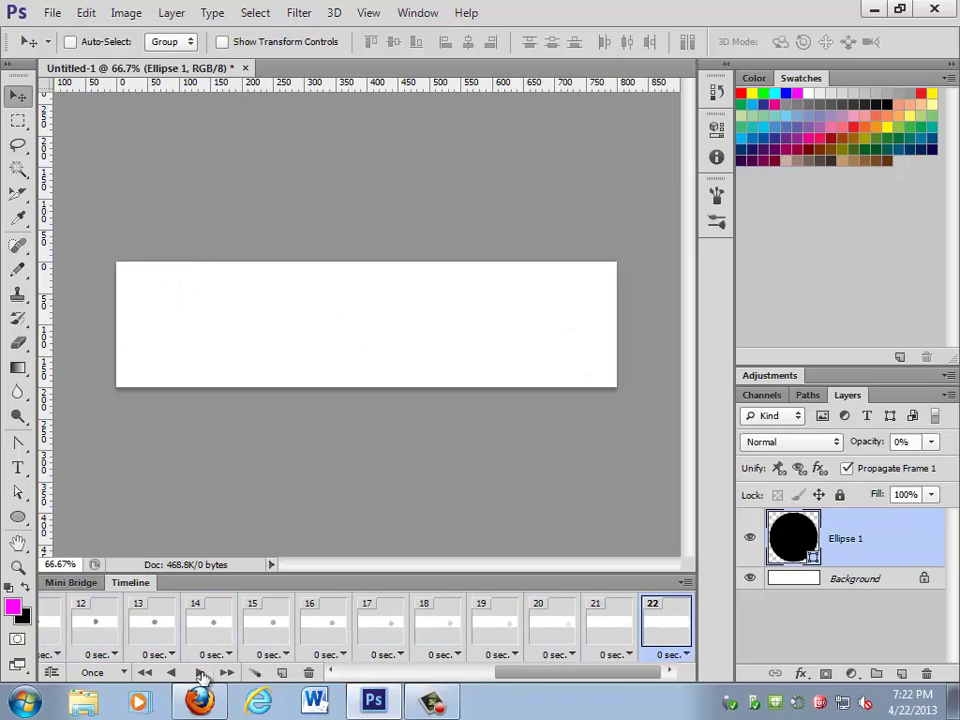
pyautogui.click(200, 672)
pyautogui.click(200, 672)
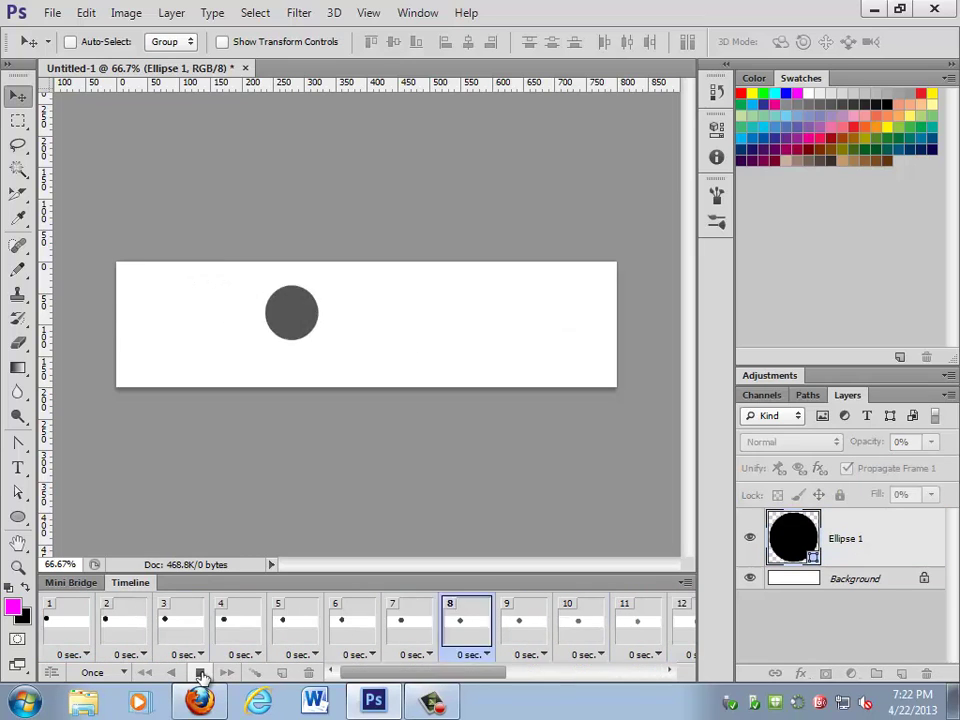
pyautogui.click(200, 672)
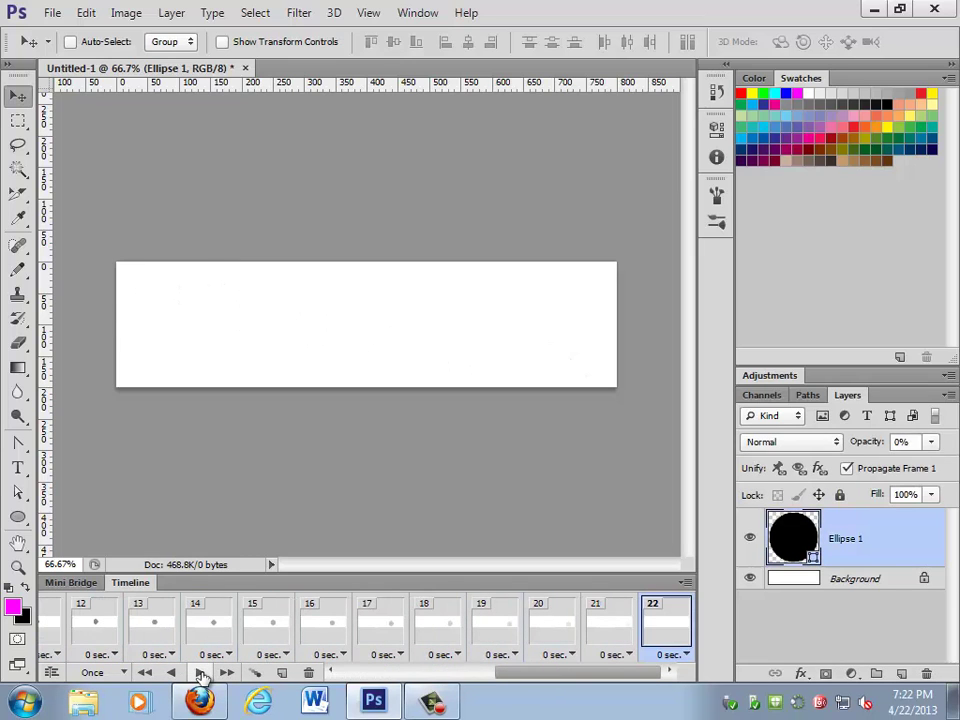
pyautogui.hotkey('ctrl', 'z')
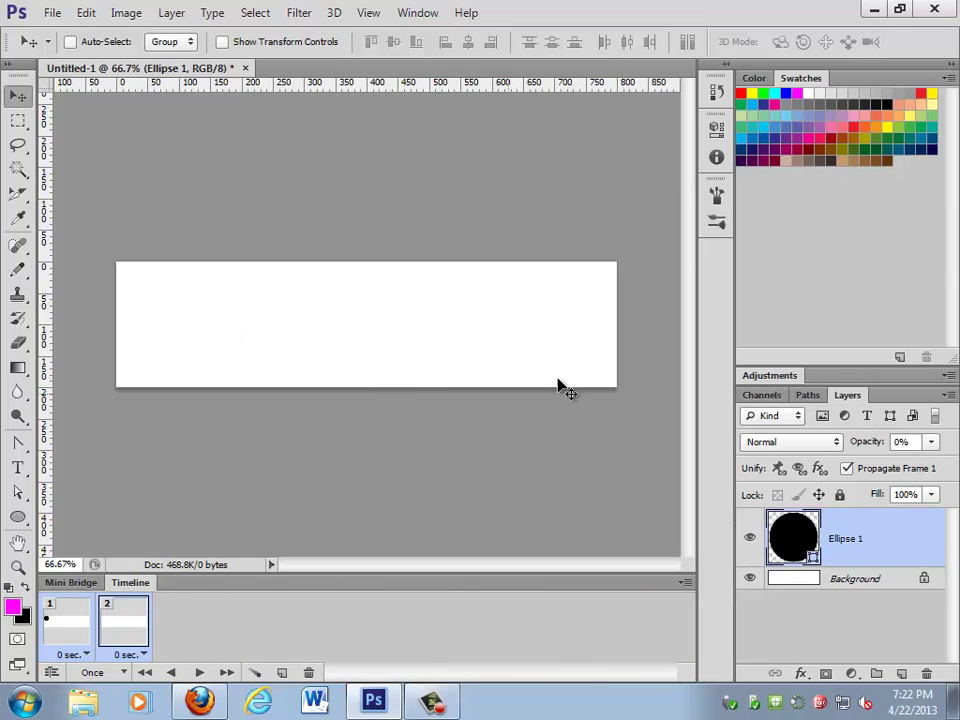
# Move frame 2's ball to the bottom centre and set its opacity to 2%
pyautogui.moveTo(557, 379); pyautogui.dragTo(355, 352)
pyautogui.click(930, 441)
pyautogui.click(909, 464)
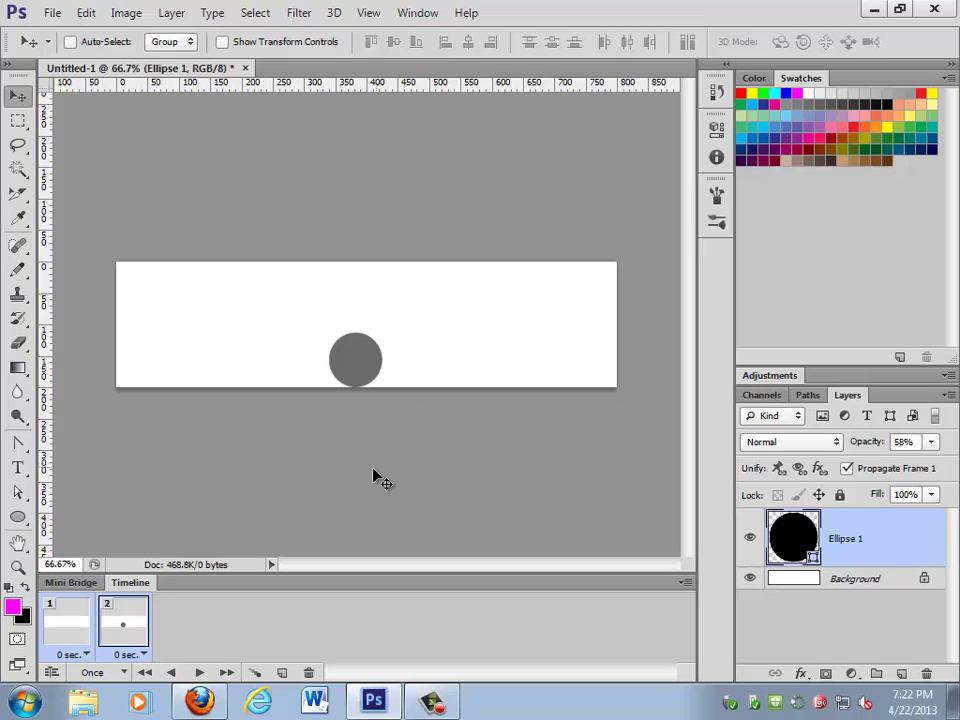
pyautogui.click(930, 442)
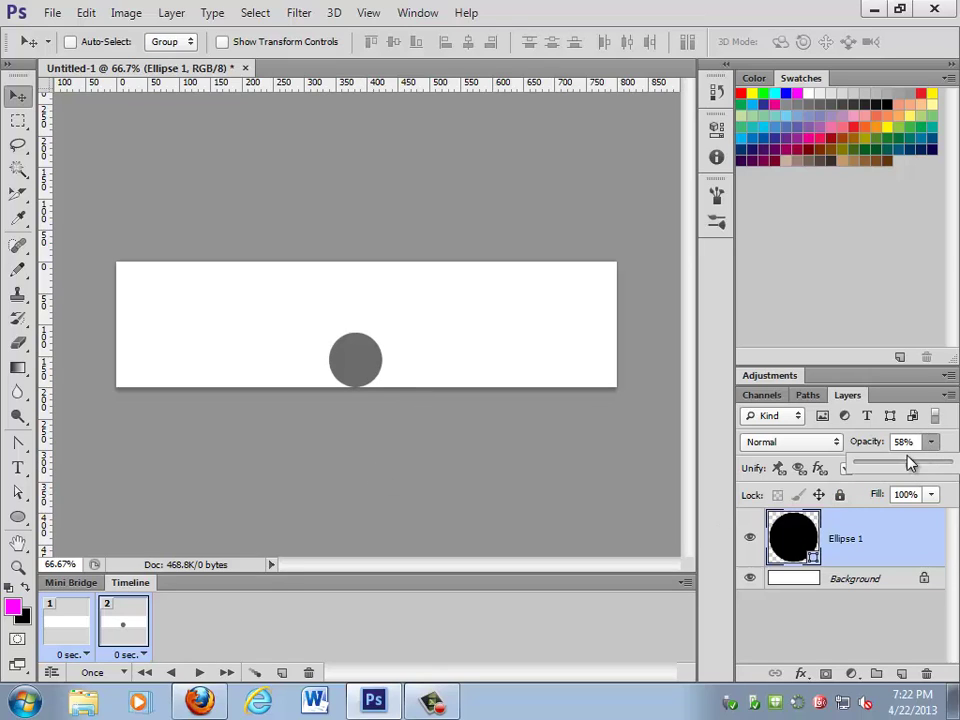
pyautogui.moveTo(900, 468); pyautogui.dragTo(858, 467)
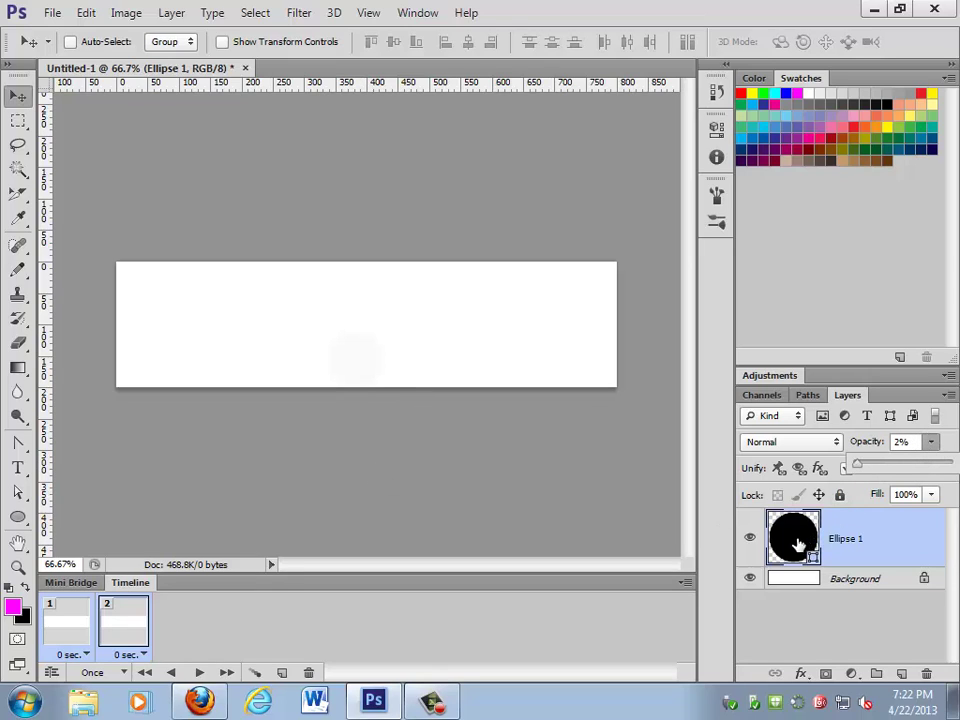
# Add frame 3 with the ball moved to the top right at 100% opacity
pyautogui.click(282, 672)
pyautogui.click(282, 672)
pyautogui.click(308, 672)
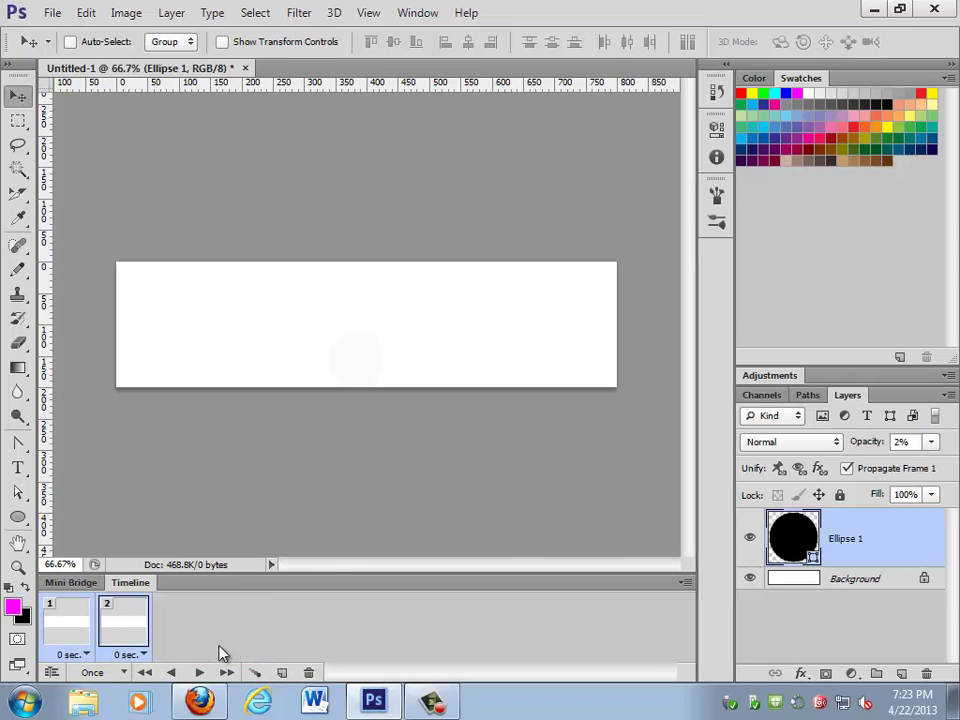
pyautogui.click(282, 672)
pyautogui.moveTo(381, 369); pyautogui.dragTo(596, 312)
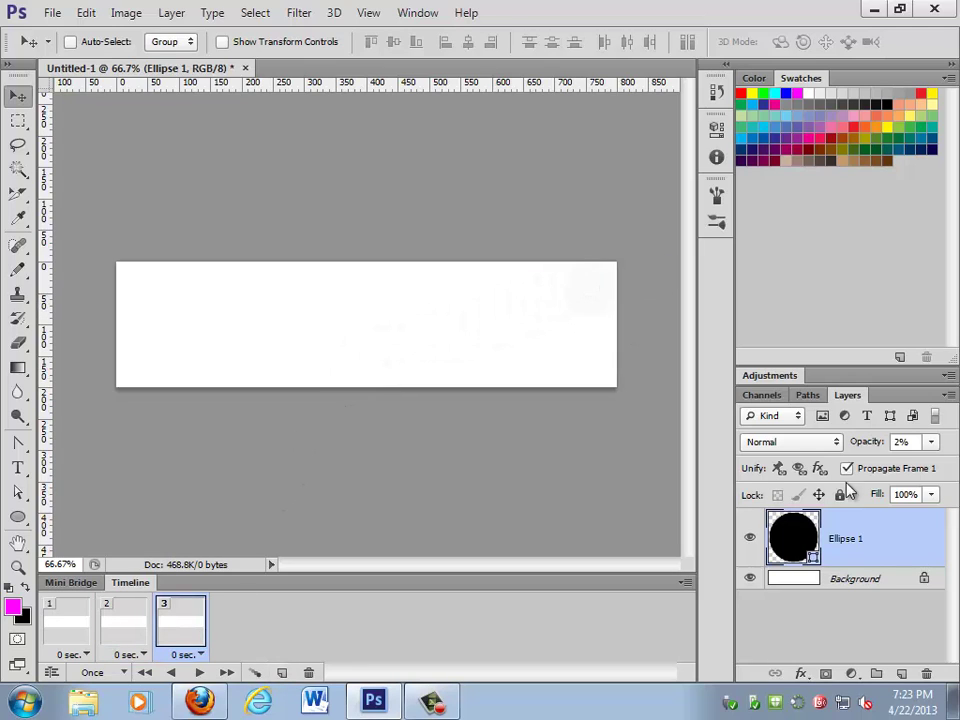
pyautogui.click(930, 441)
pyautogui.moveTo(930, 467); pyautogui.dragTo(952, 465)
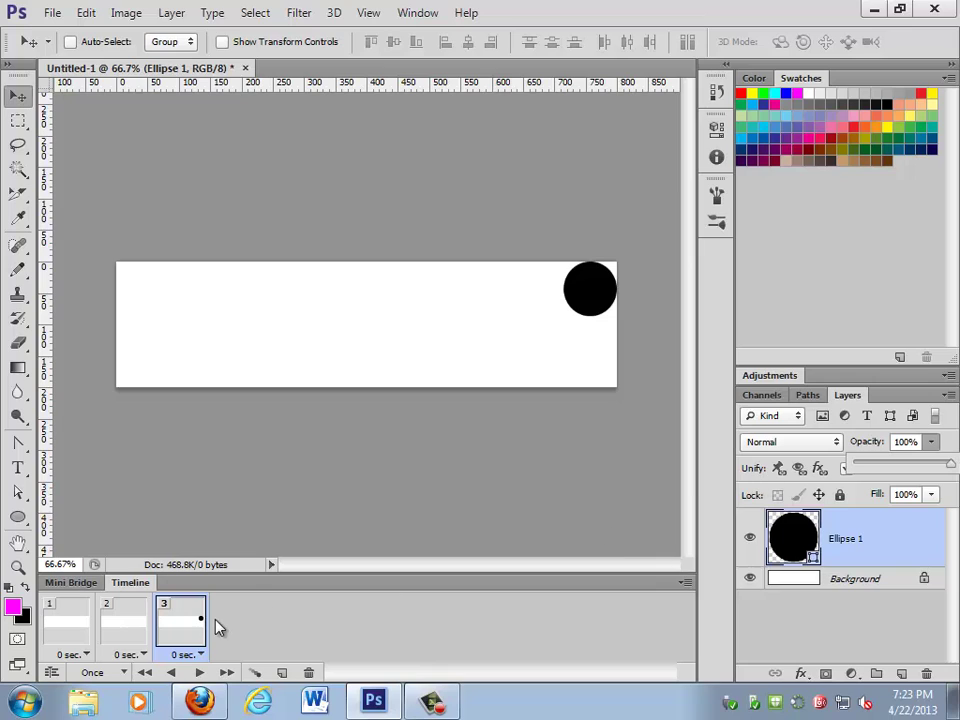
# Set the ball in frame 1 back to 100% opacity
pyautogui.click(78, 628)
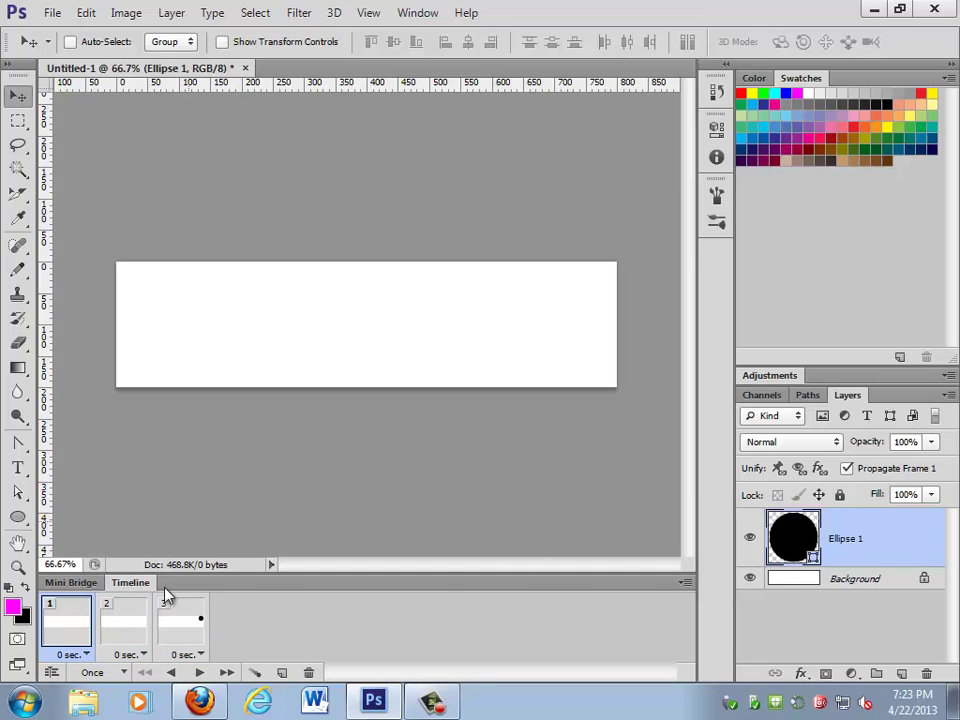
pyautogui.click(930, 442)
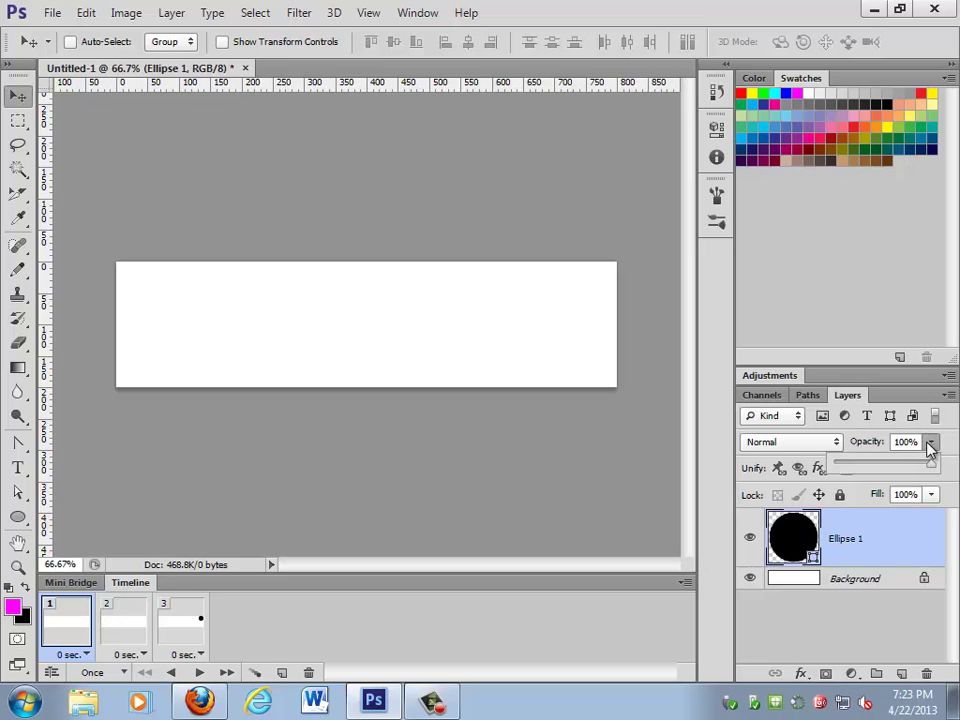
pyautogui.moveTo(430, 437); pyautogui.dragTo(636, 363)
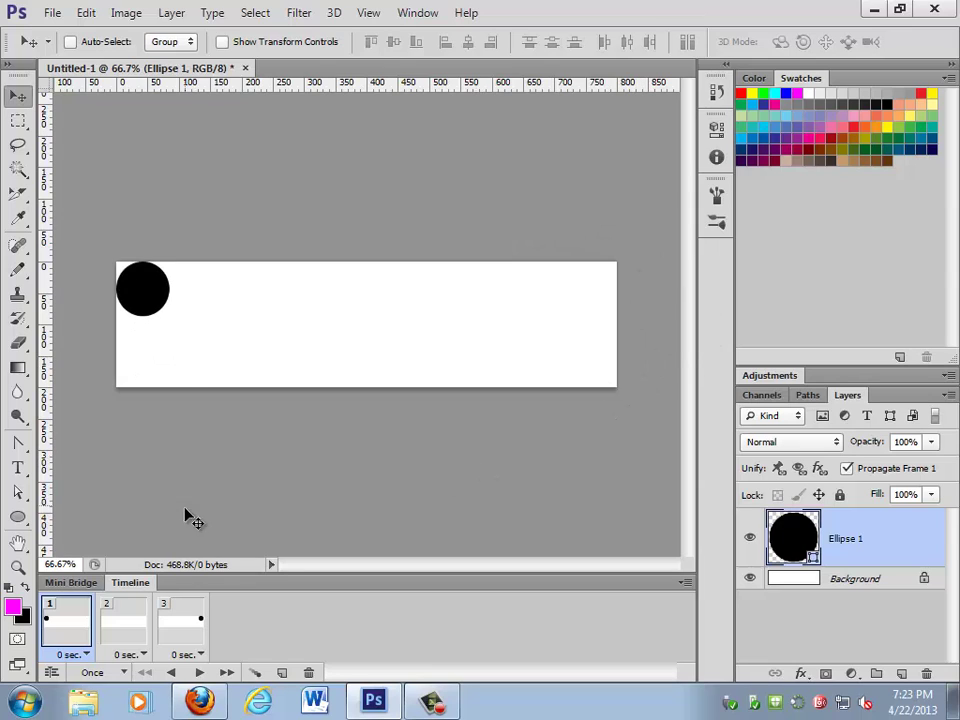
pyautogui.click(257, 673)
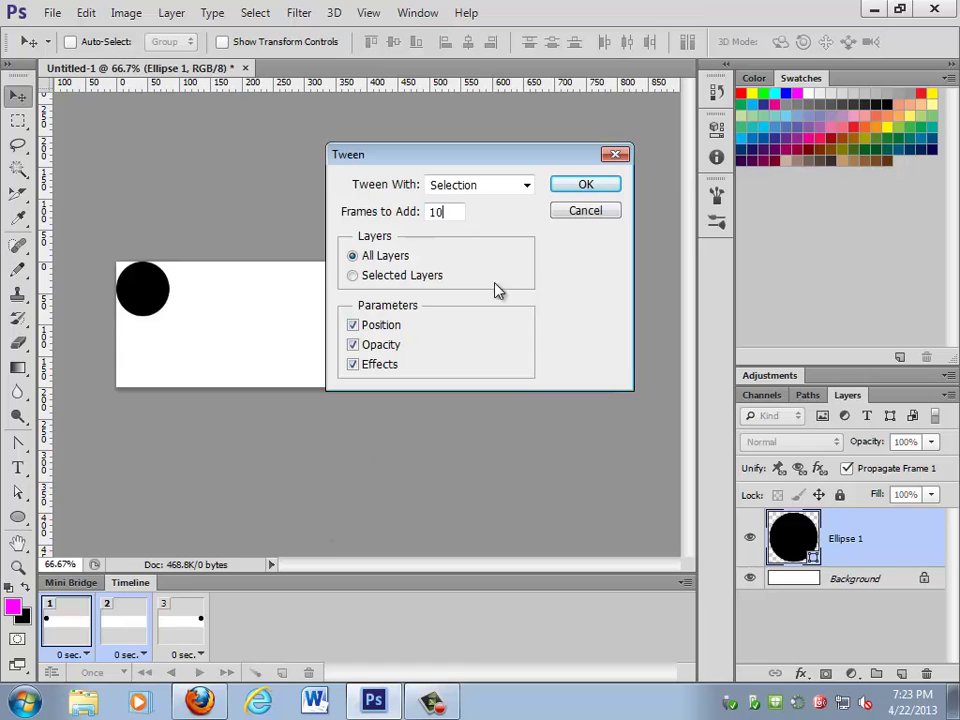
pyautogui.write('10')
pyautogui.press('Return')
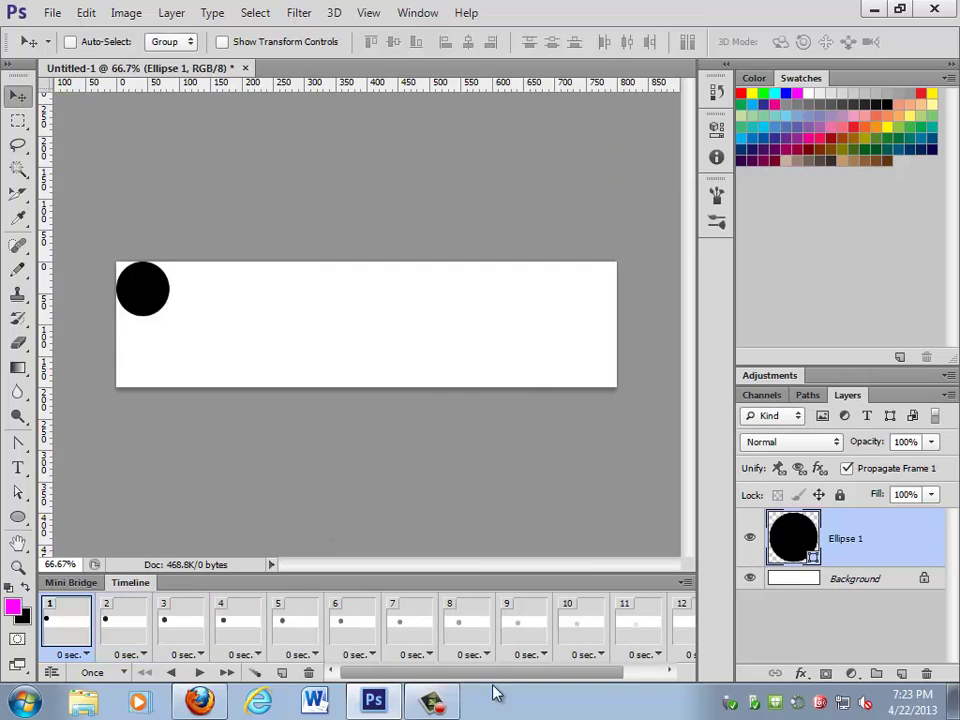
pyautogui.moveTo(570, 675); pyautogui.dragTo(606, 675)
pyautogui.click(600, 625)
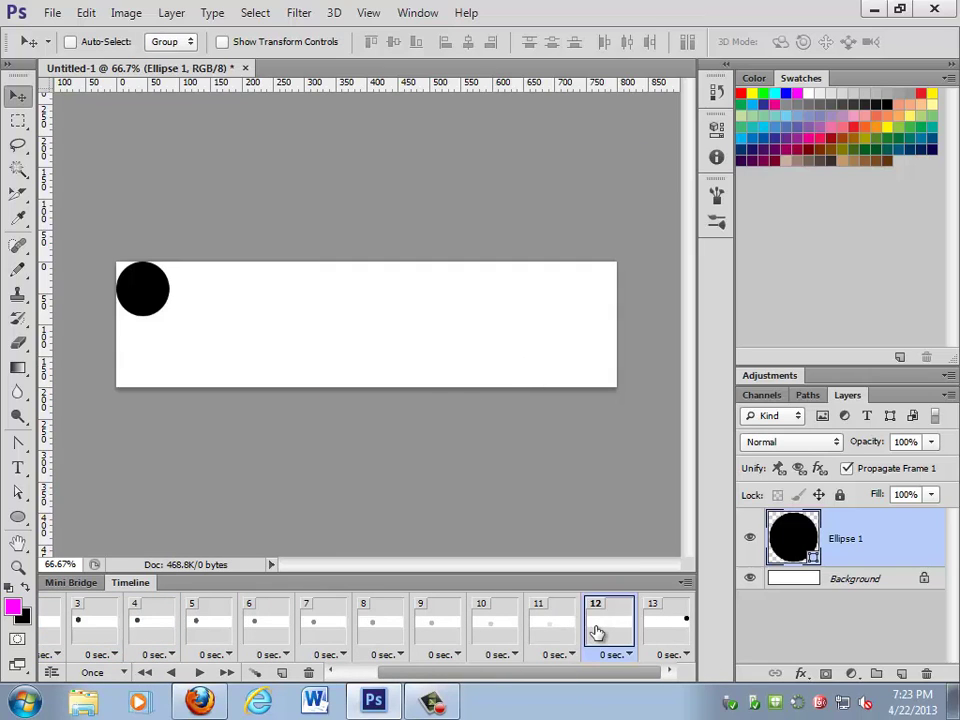
pyautogui.keyDown('shift'); pyautogui.click(657, 625); pyautogui.keyUp('shift')
pyautogui.click(257, 673)
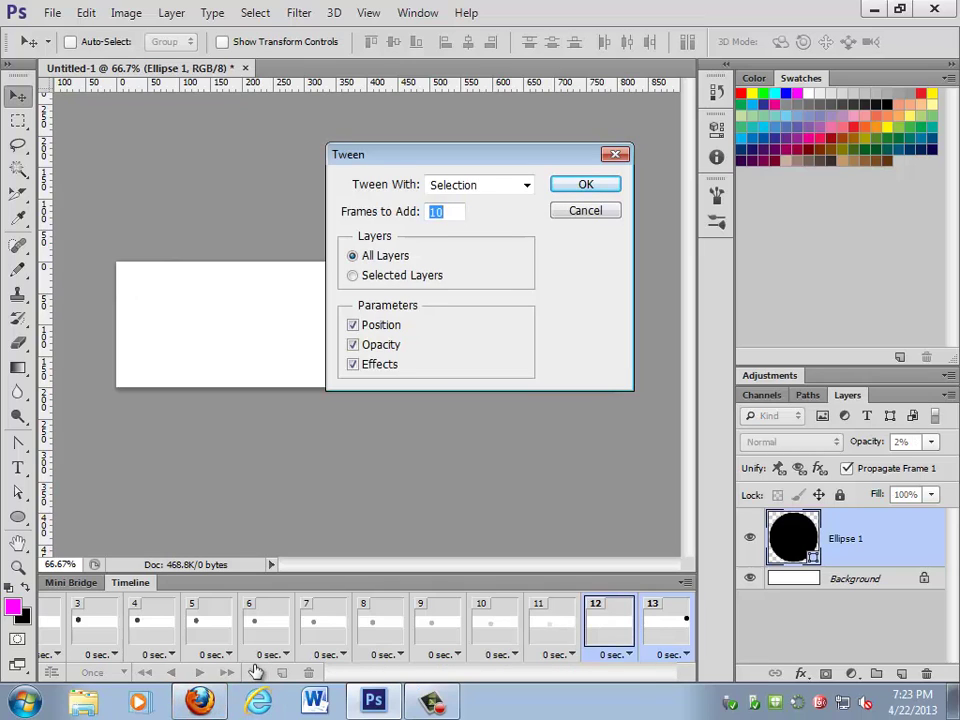
pyautogui.press('Return')
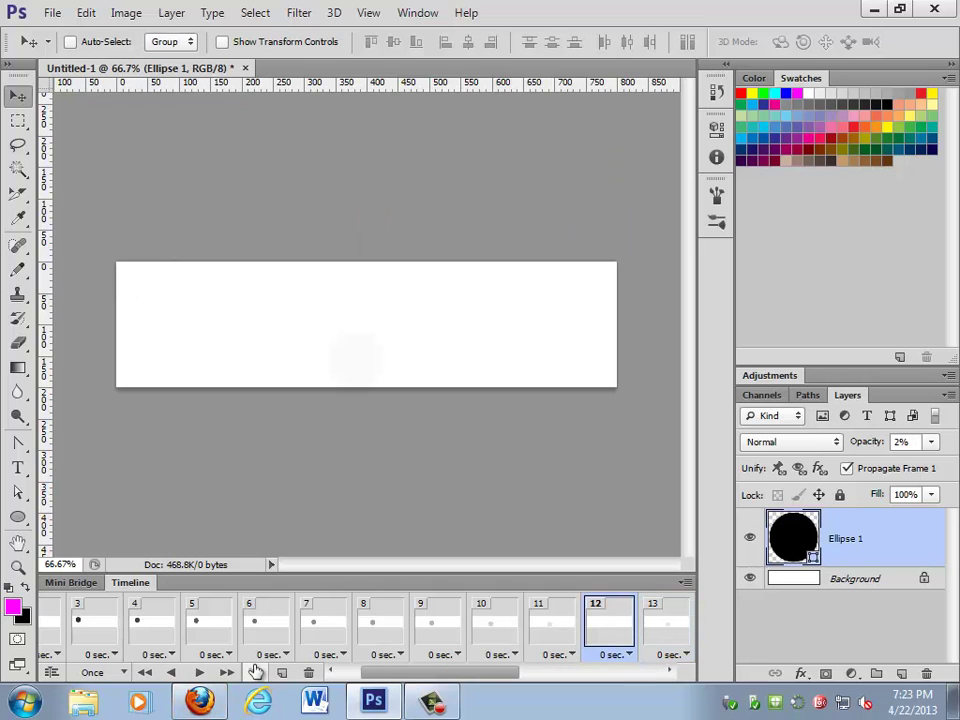
pyautogui.click(199, 672)
pyautogui.click(252, 674)
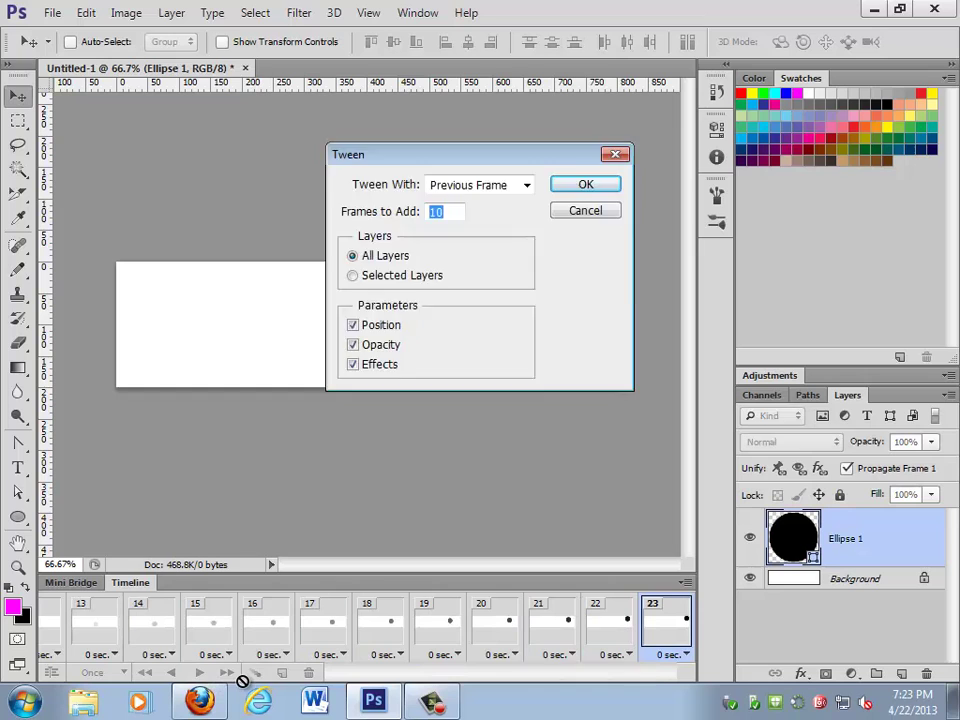
pyautogui.press('Escape')
pyautogui.click(199, 673)
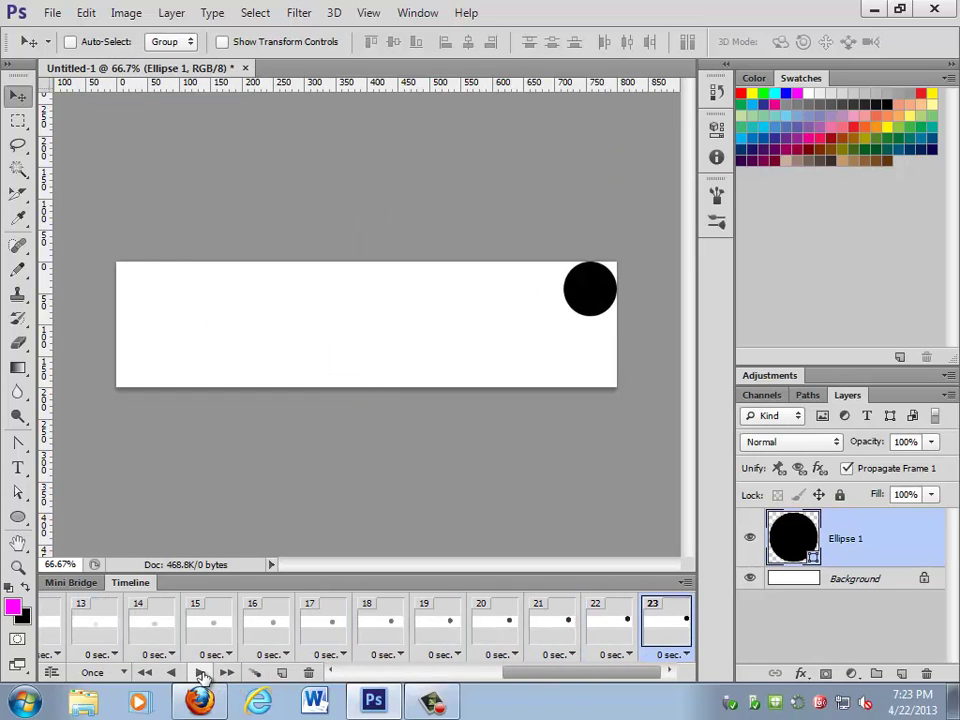
pyautogui.click(201, 673)
pyautogui.click(201, 673)
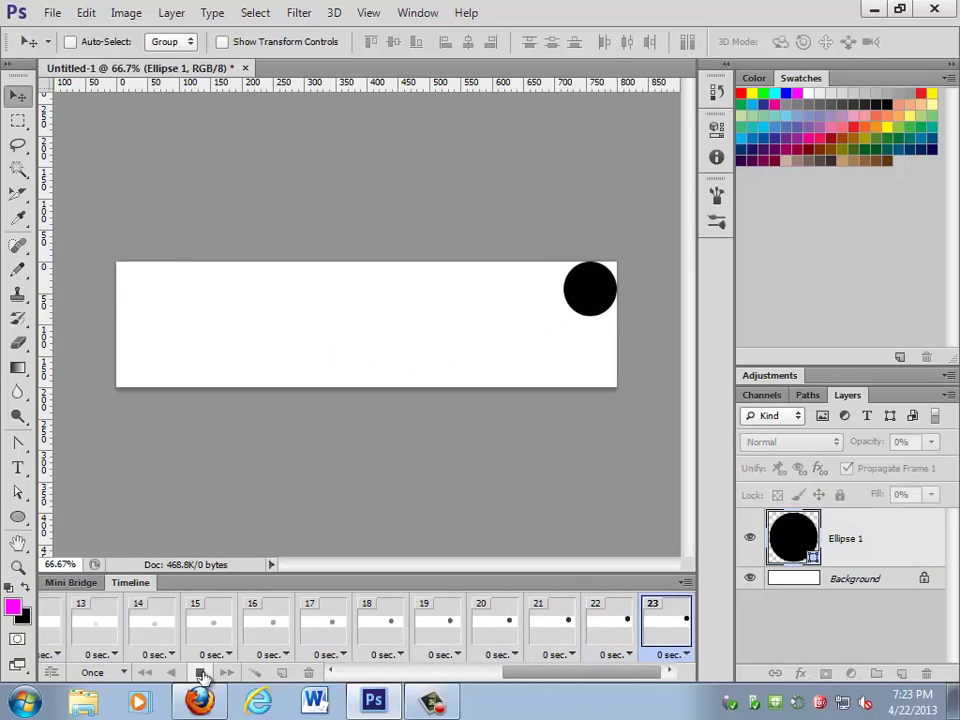
pyautogui.click(201, 673)
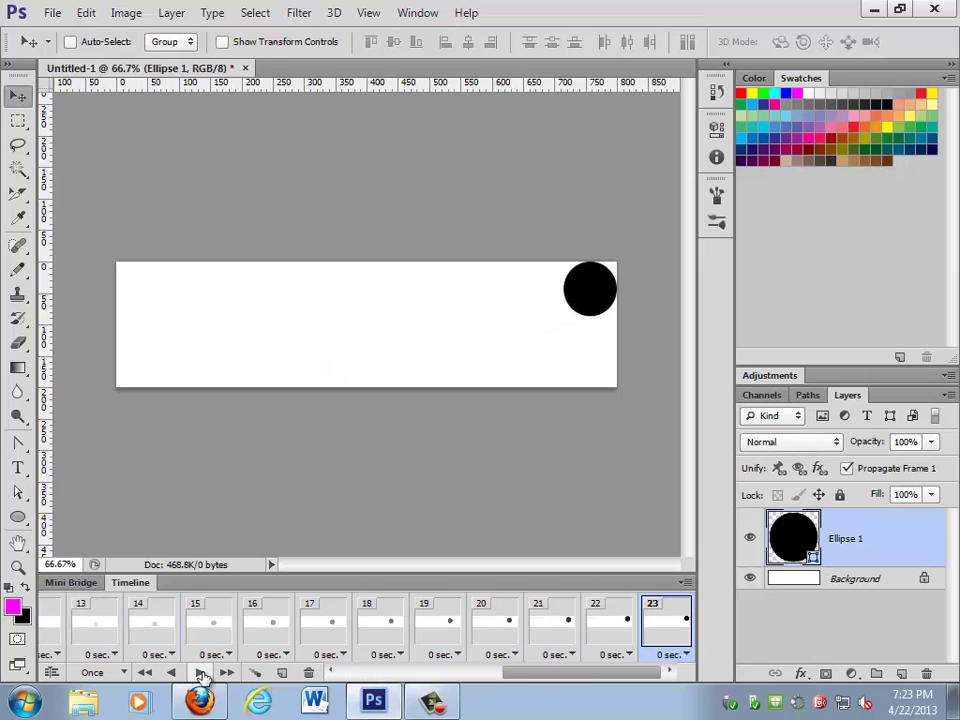
pyautogui.click(201, 673)
pyautogui.click(201, 673)
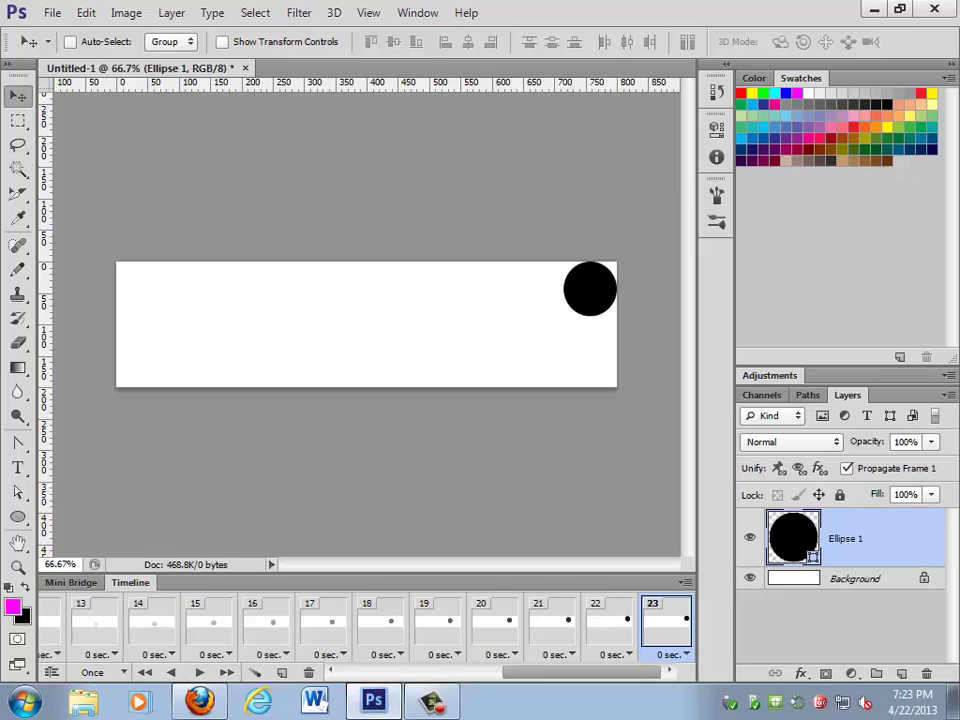
# Delete the Ellipse 1 ball layer
pyautogui.moveTo(591, 672); pyautogui.dragTo(148, 678)
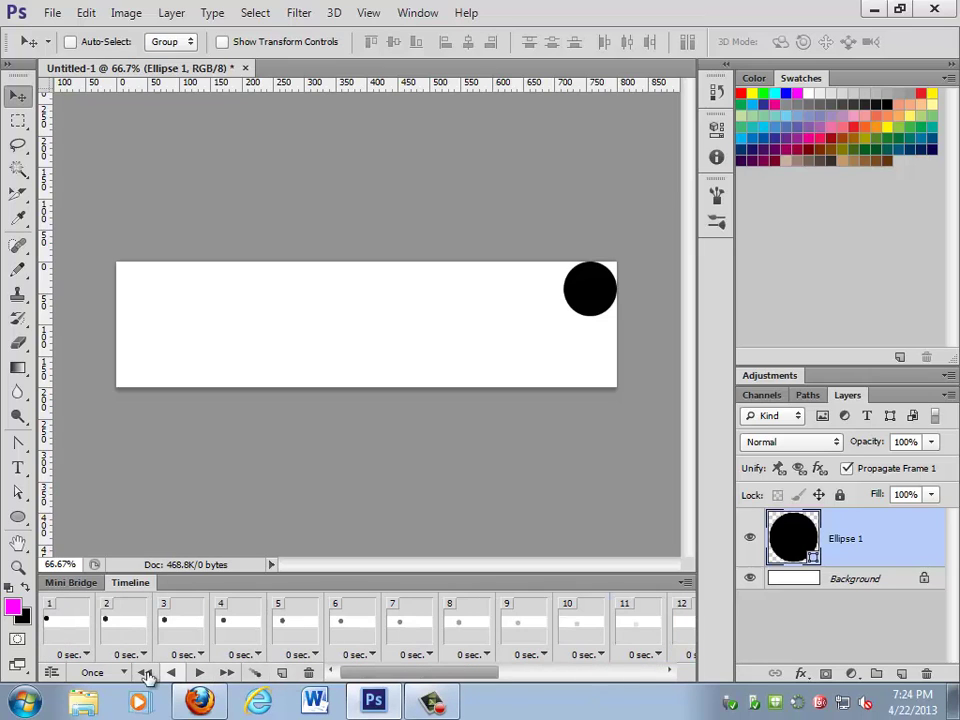
pyautogui.keyDown('shift'); pyautogui.click(79, 625); pyautogui.keyUp('shift')
pyautogui.press('Delete')
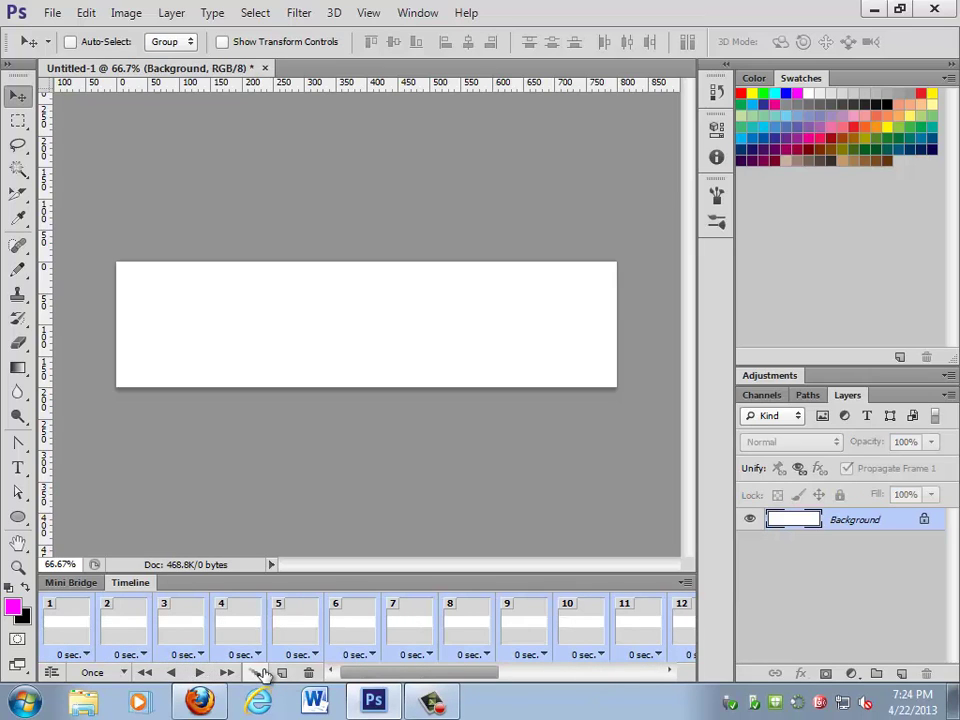
pyautogui.hotkey('ctrl', 'z')
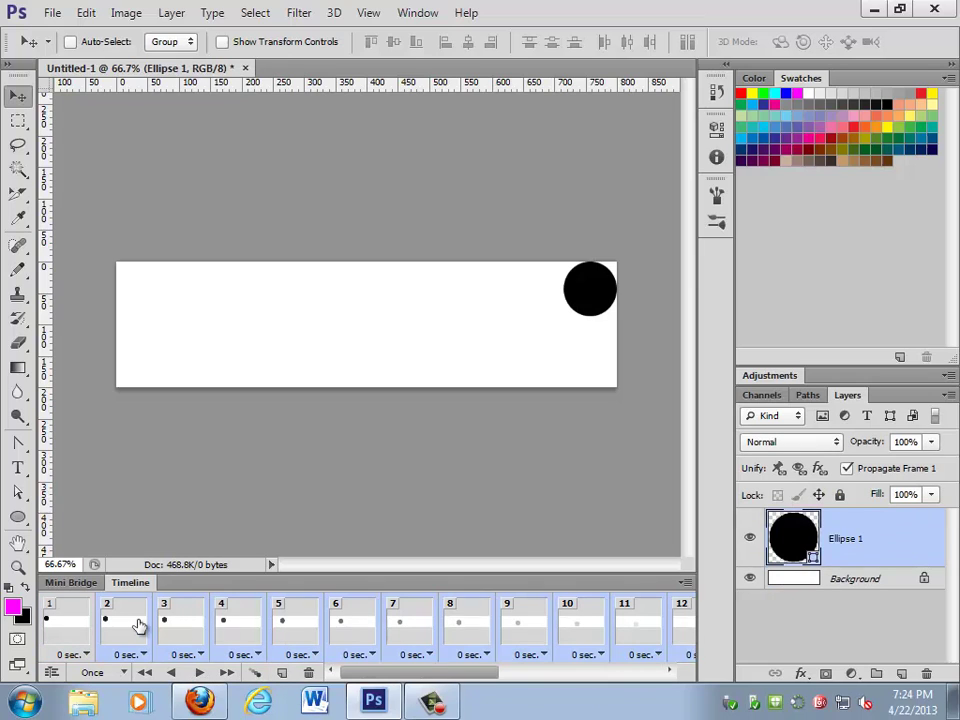
pyautogui.hotkey('ctrl', 'z')
# Select frames 2 through 23 and drag them to the Timeline trash
pyautogui.click(139, 626)
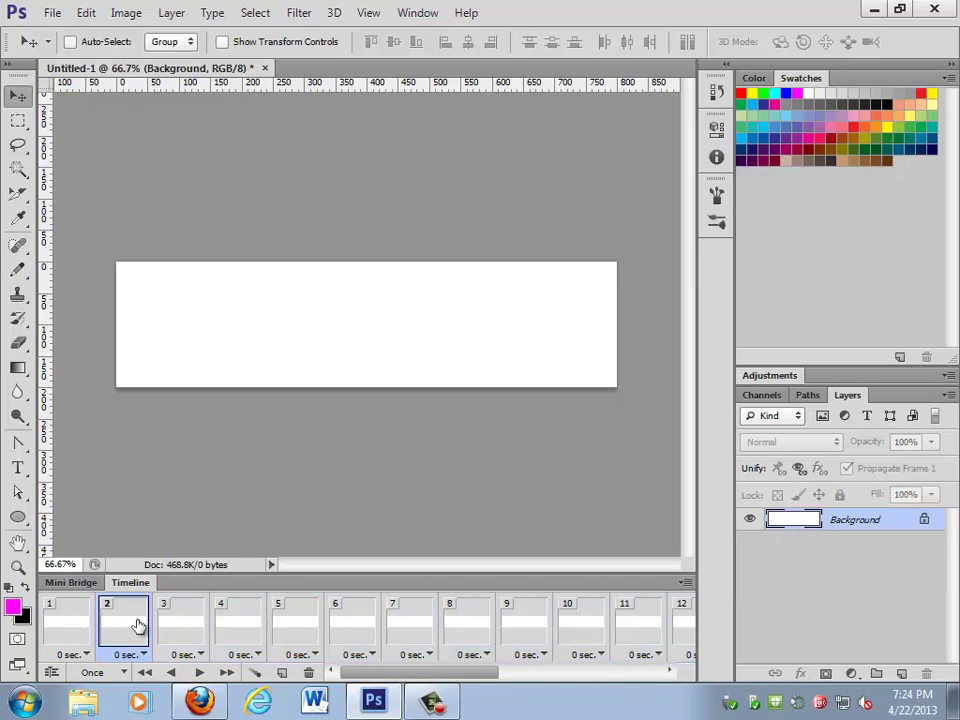
pyautogui.click(591, 674)
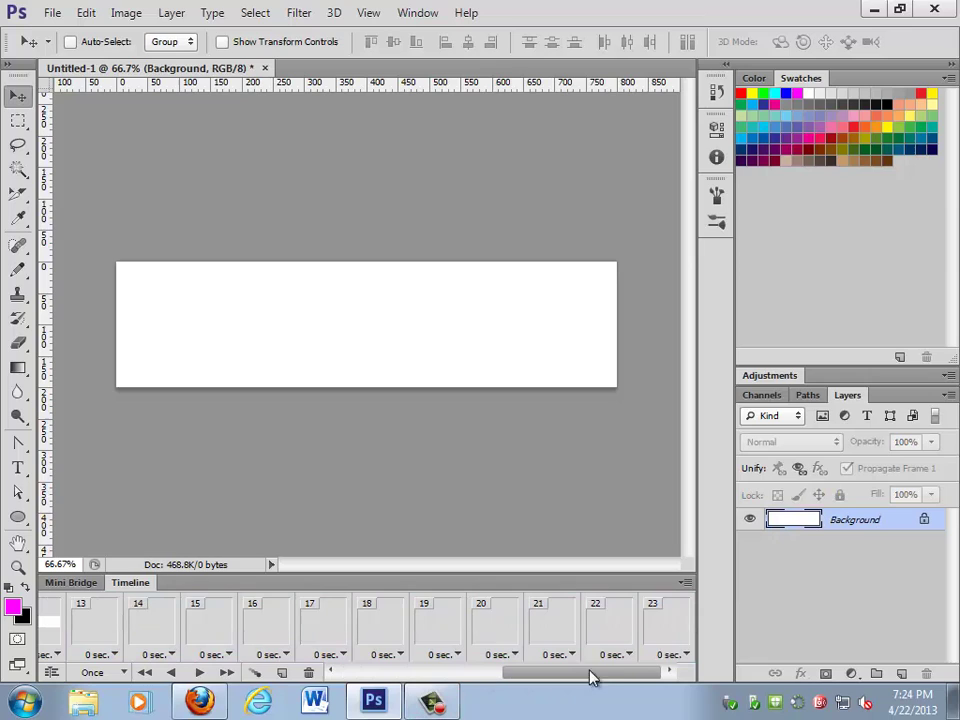
pyautogui.keyDown('shift'); pyautogui.click(664, 634); pyautogui.keyUp('shift')
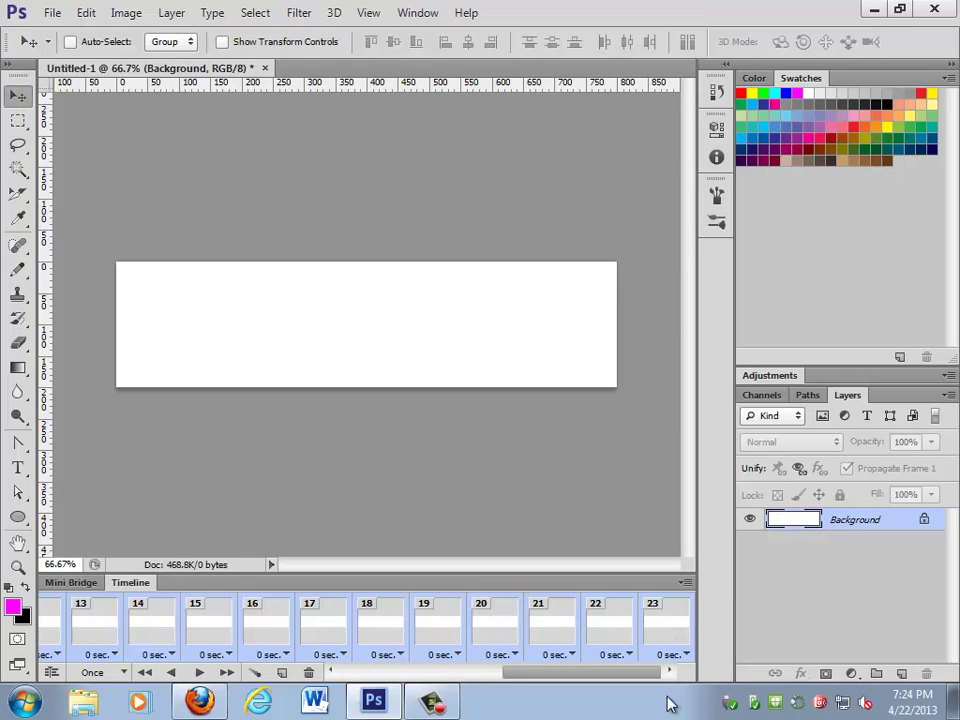
pyautogui.moveTo(315, 645); pyautogui.dragTo(308, 672)
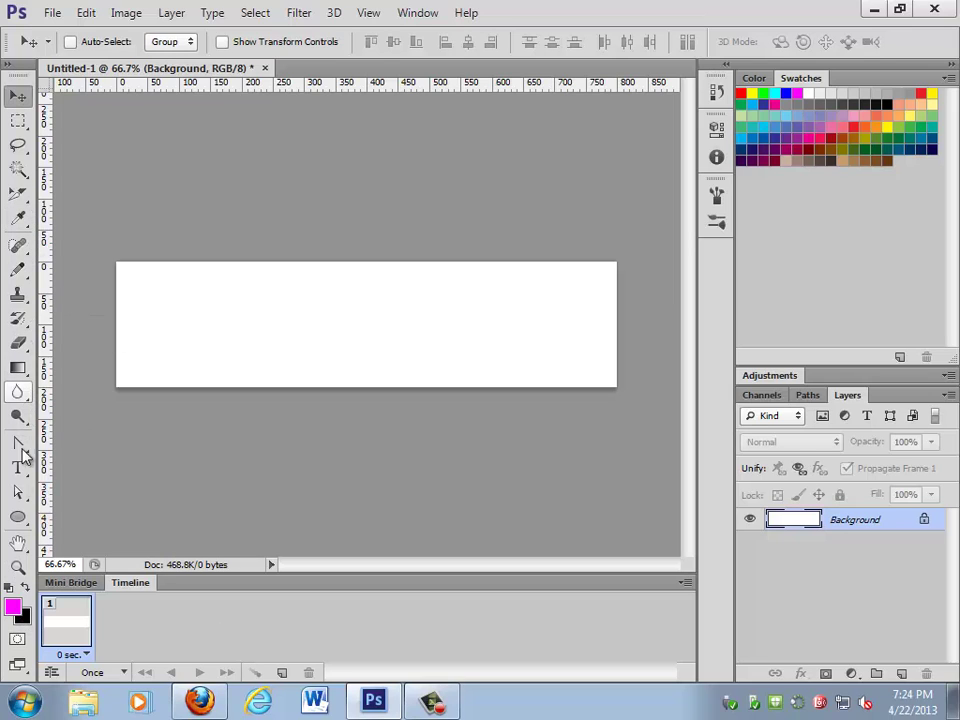
# Draw a black circle with the Ellipse tool and nudge it slightly up-left
pyautogui.click(18, 517)
pyautogui.moveTo(128, 272); pyautogui.dragTo(184, 330)
pyautogui.press('v')
pyautogui.moveTo(139, 290); pyautogui.dragTo(134, 281)
# Close the current document without saving changes
pyautogui.click(54, 12)
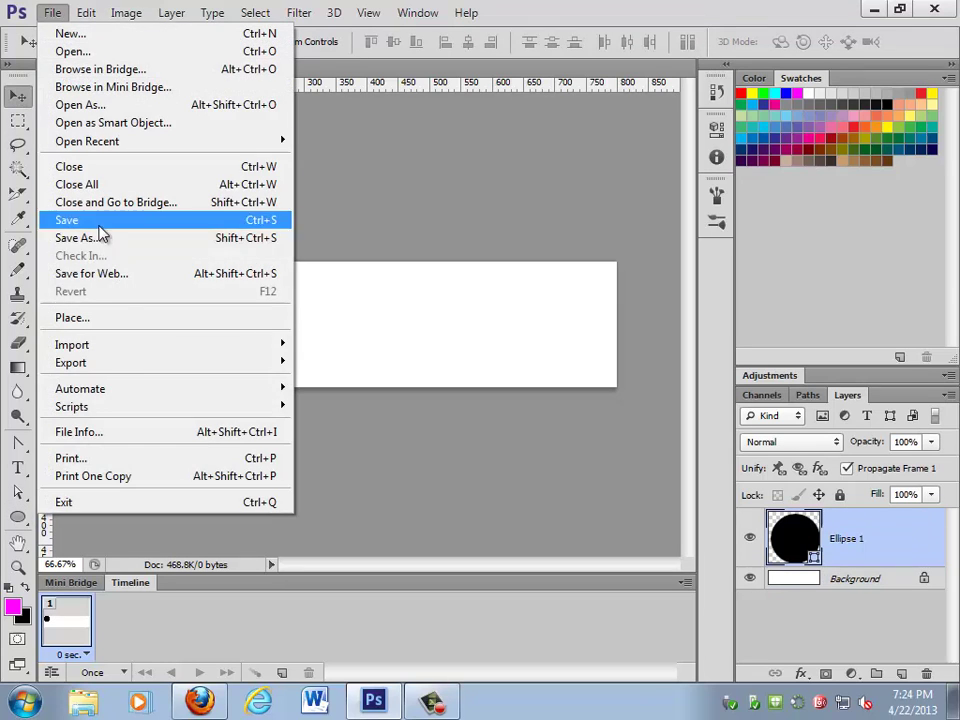
pyautogui.click(231, 290)
pyautogui.hotkey('ctrl', 'w')
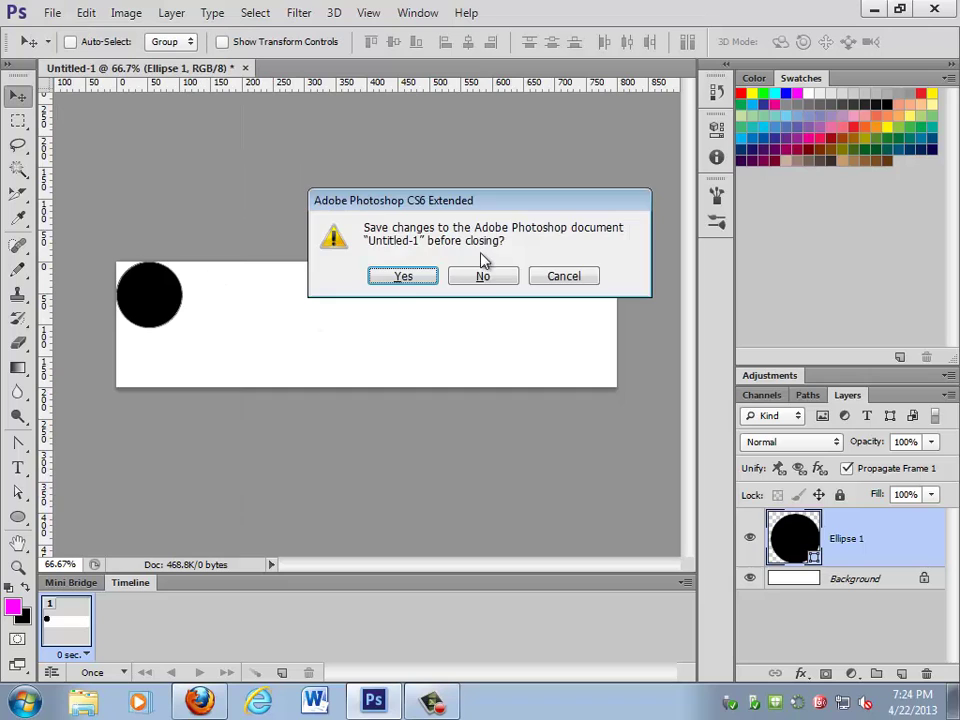
pyautogui.click(486, 273)
# Create a new document 200 pixels wide by 400 pixels high
pyautogui.click(52, 12)
pyautogui.click(60, 34)
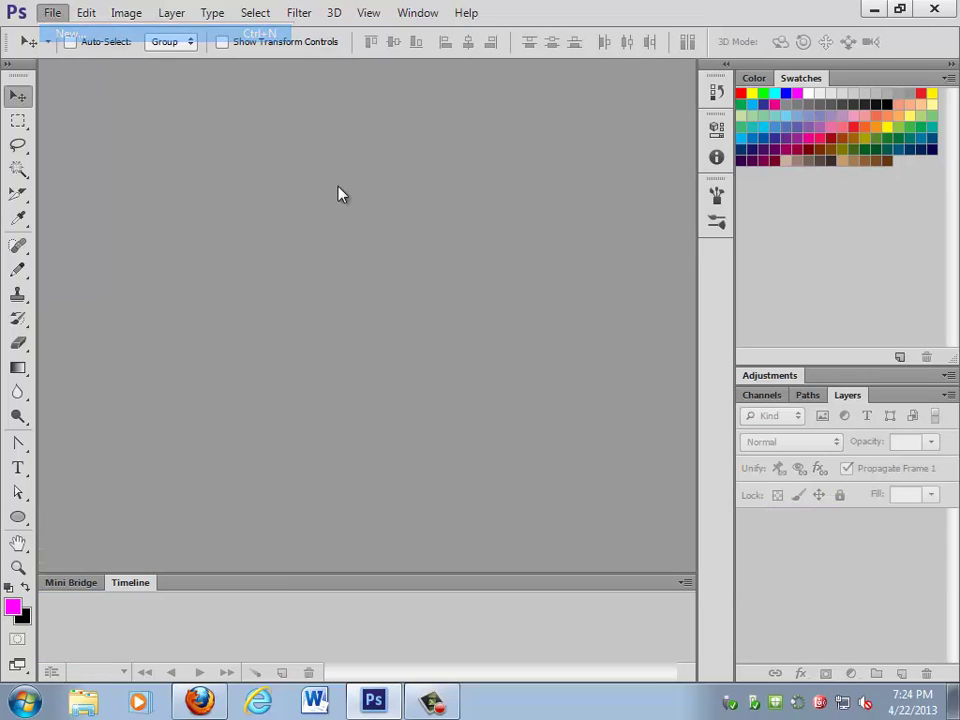
pyautogui.click(345, 264)
pyautogui.hotkey('shift', 'Home')
pyautogui.write('200')
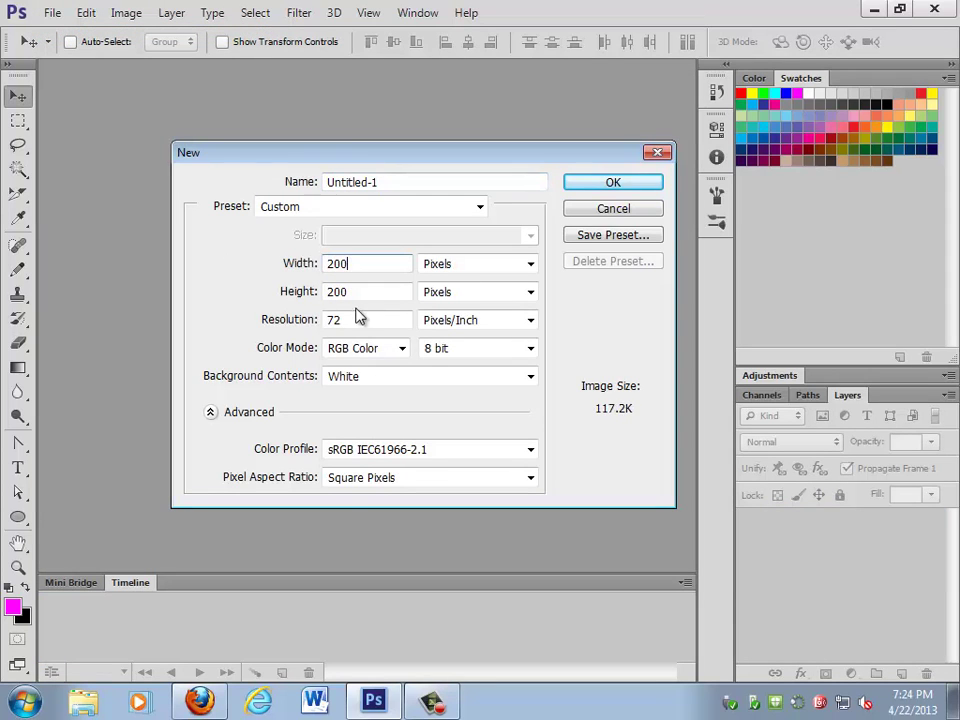
pyautogui.press('Tab')
pyautogui.write('400')
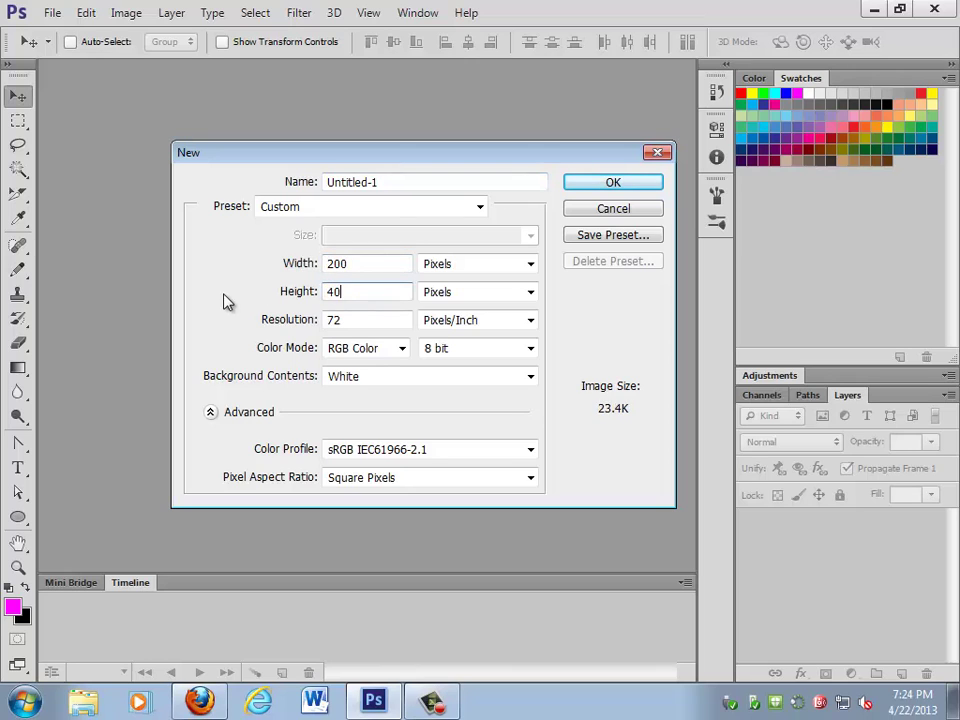
pyautogui.press('Return')
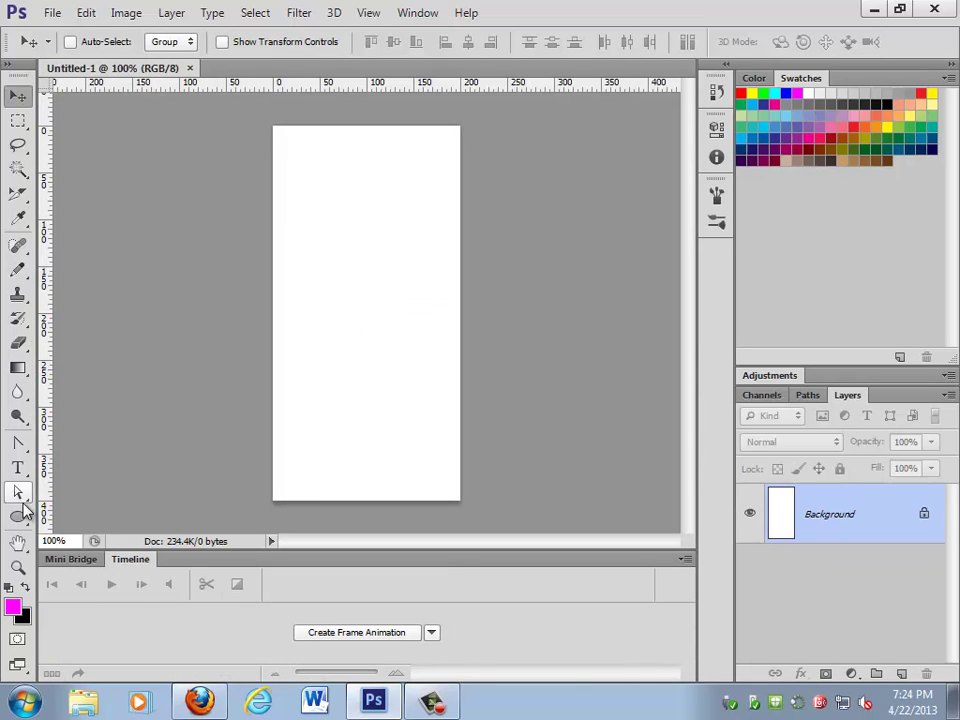
# Draw a black circle near the top of the canvas with the Ellipse tool
pyautogui.click(17, 516)
pyautogui.moveTo(321, 140); pyautogui.dragTo(407, 226)
pyautogui.click(17, 95)
pyautogui.moveTo(362, 194); pyautogui.dragTo(362, 467)
pyautogui.hotkey('ctrl', 't')
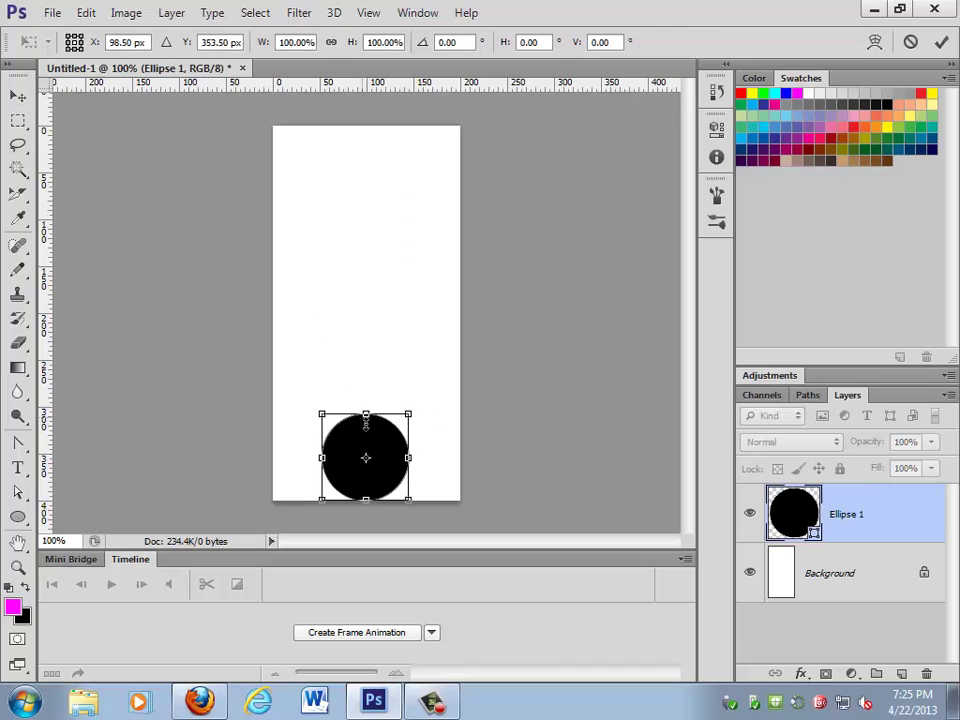
pyautogui.moveTo(365, 420)
pyautogui.mouseDown()
pyautogui.moveTo(365, 458)
pyautogui.moveTo(365, 413)
pyautogui.mouseUp()
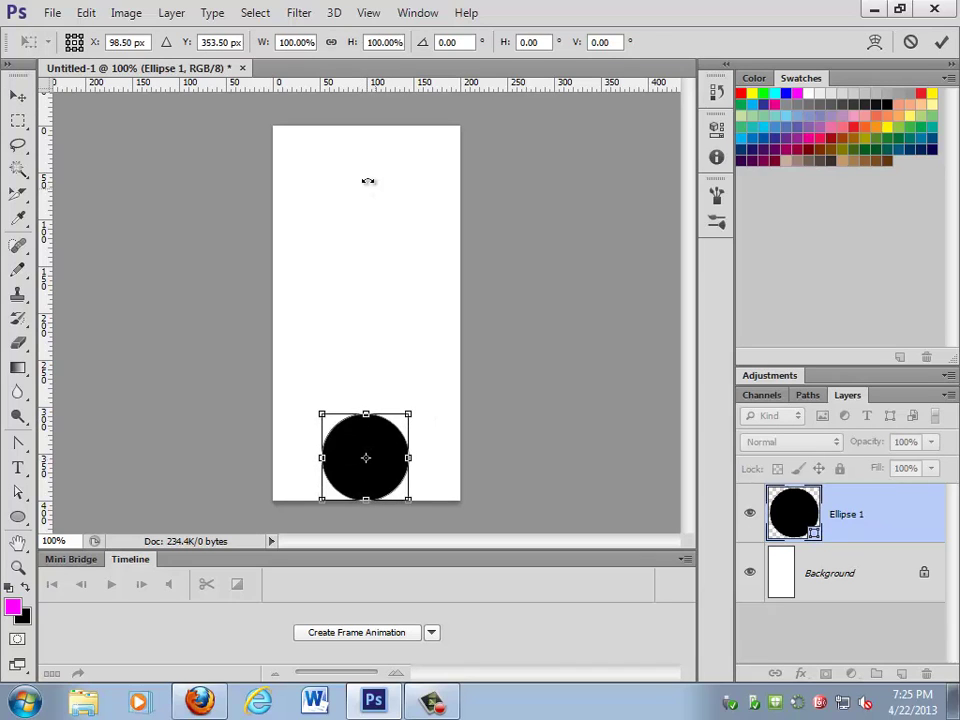
pyautogui.press('Return')
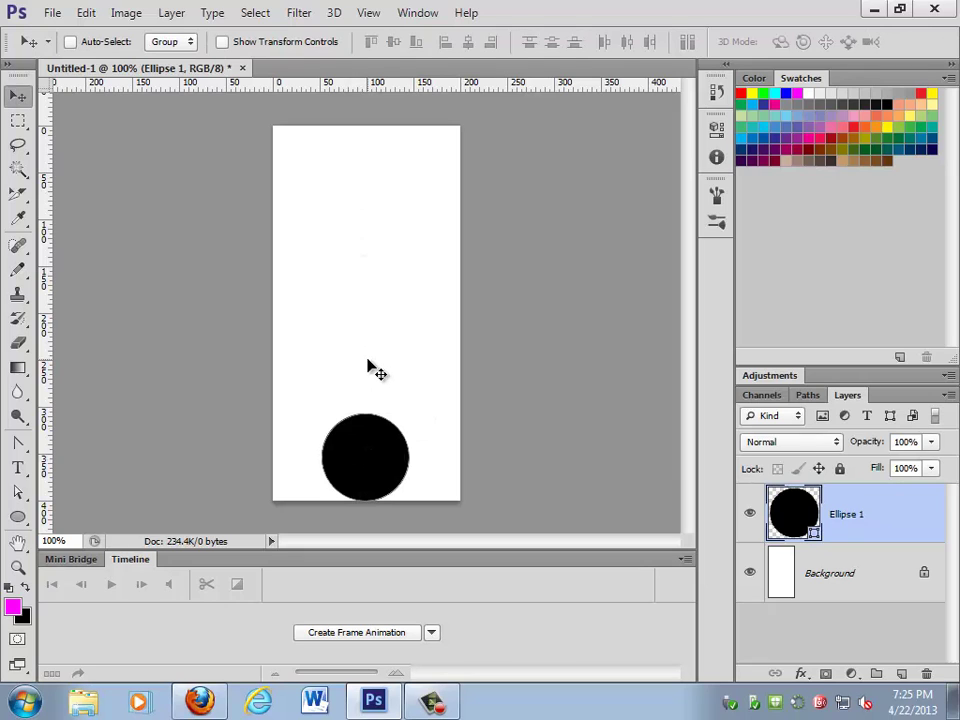
pyautogui.hotkey('ctrl', 'alt', 'z')
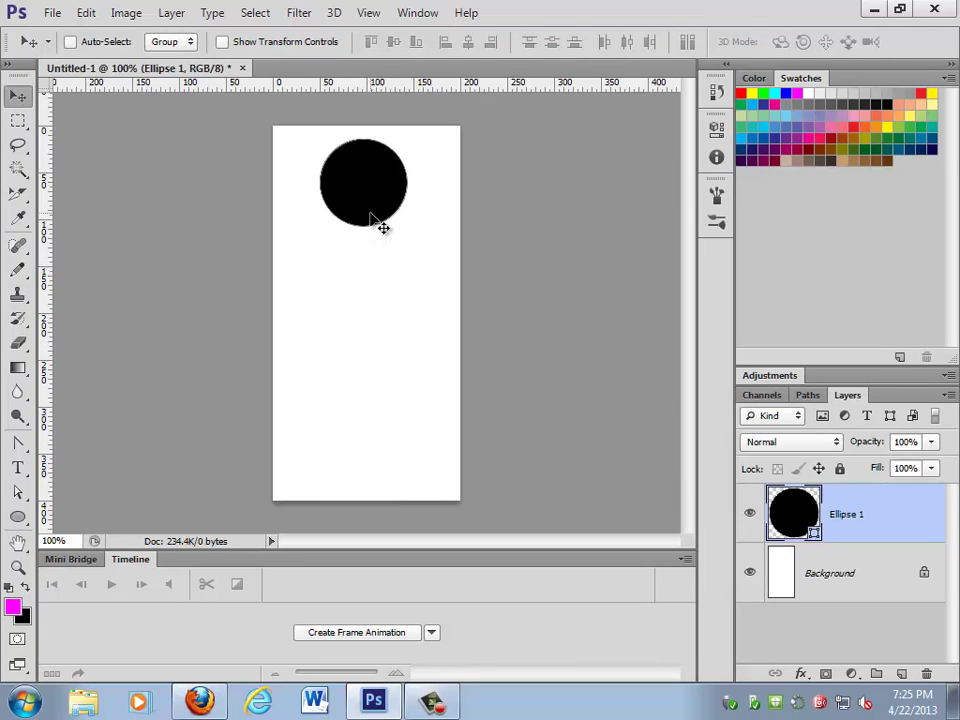
pyautogui.moveTo(383, 228); pyautogui.dragTo(388, 420)
pyautogui.hotkey('ctrl', 'alt', 'z')
# Create a frame animation and move the ball to the canvas bottom in frame 2
pyautogui.click(376, 636)
pyautogui.click(282, 673)
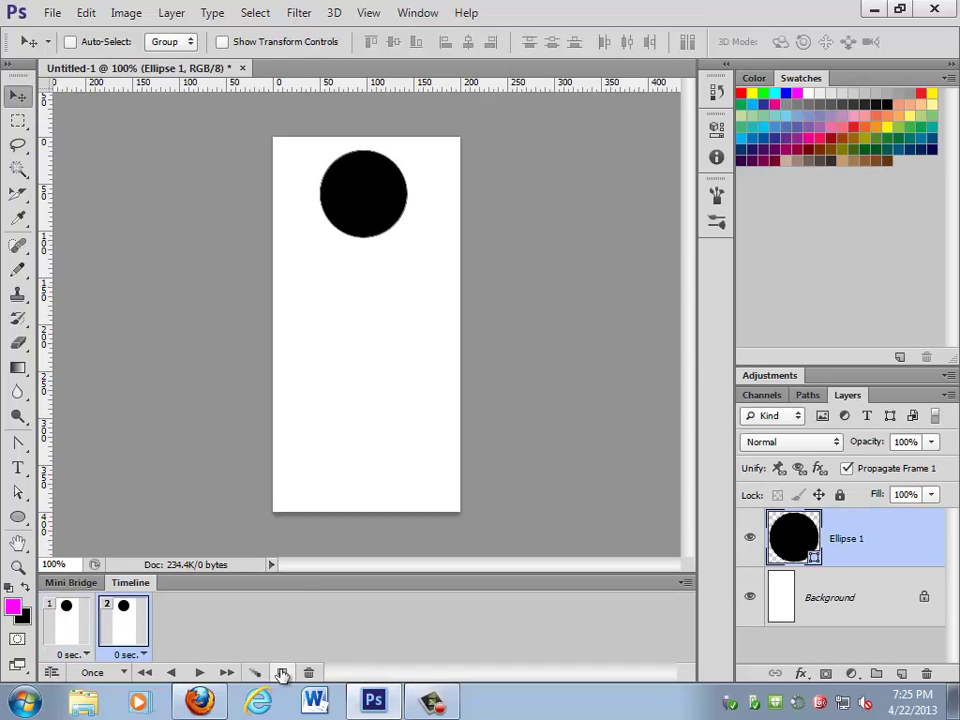
pyautogui.moveTo(355, 195); pyautogui.dragTo(348, 474)
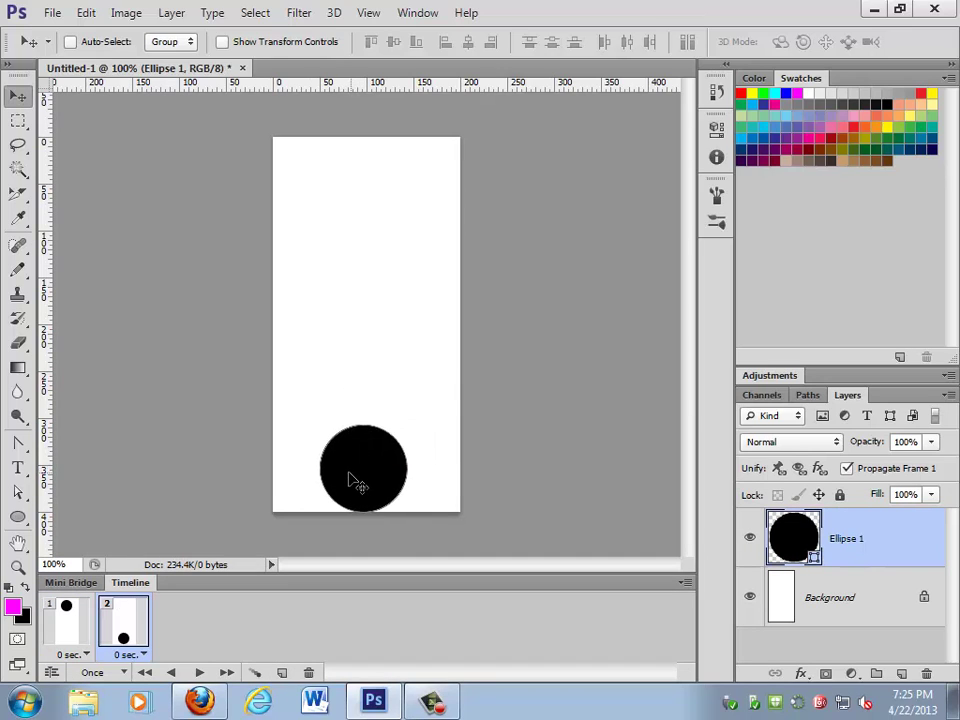
# Tween 5 in-between frames between frames 1 and 2 and play the drop
pyautogui.keyDown('shift'); pyautogui.click(68, 625); pyautogui.keyUp('shift')
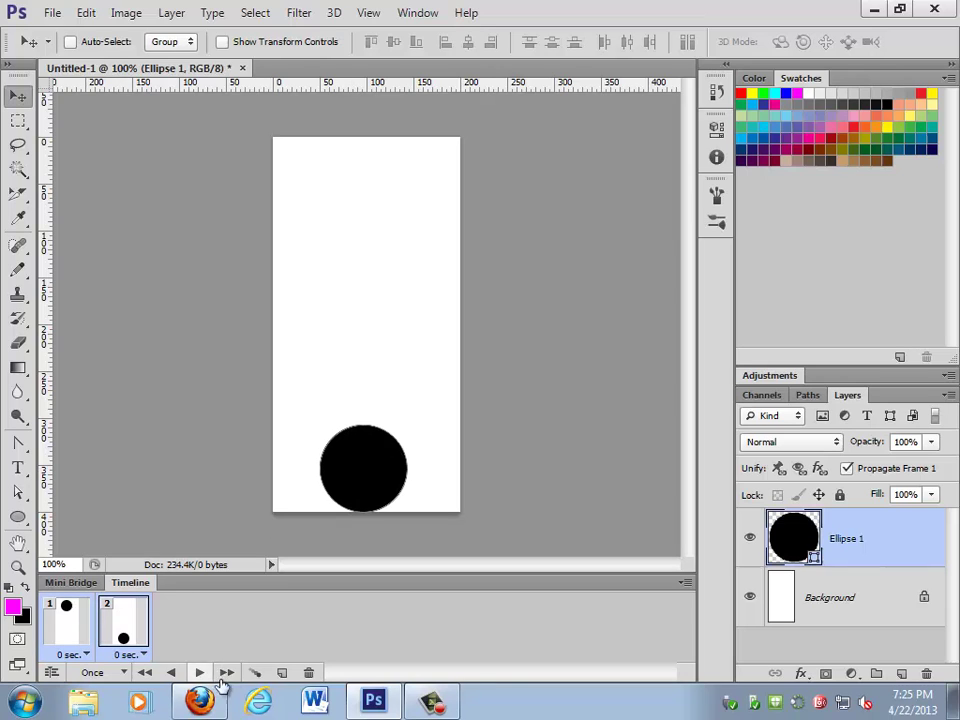
pyautogui.click(254, 672)
pyautogui.write('5')
pyautogui.press('Return')
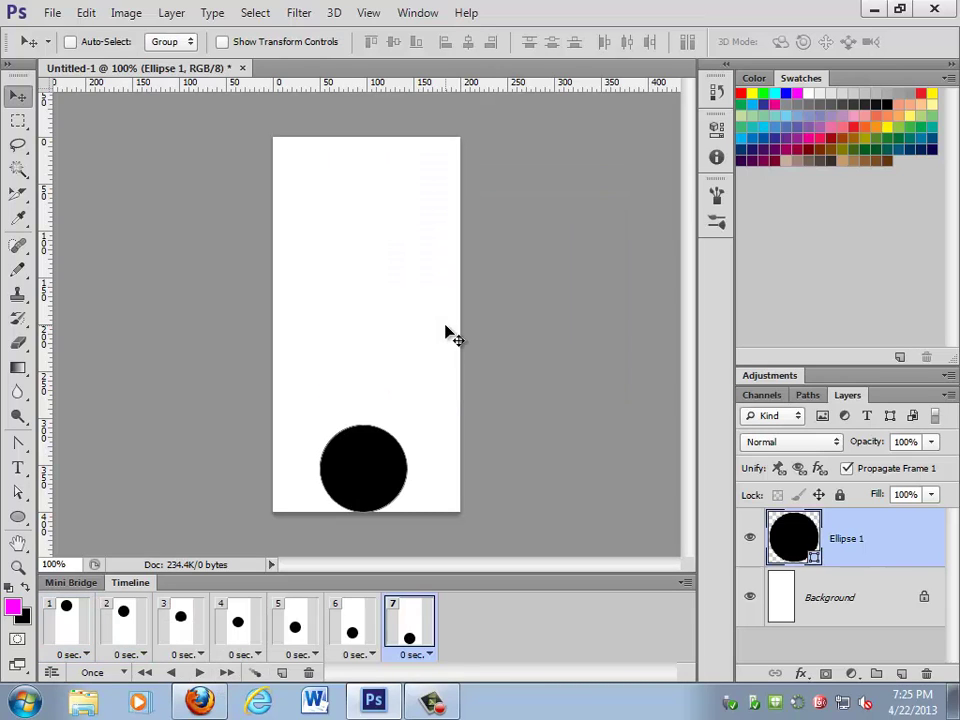
pyautogui.click(199, 672)
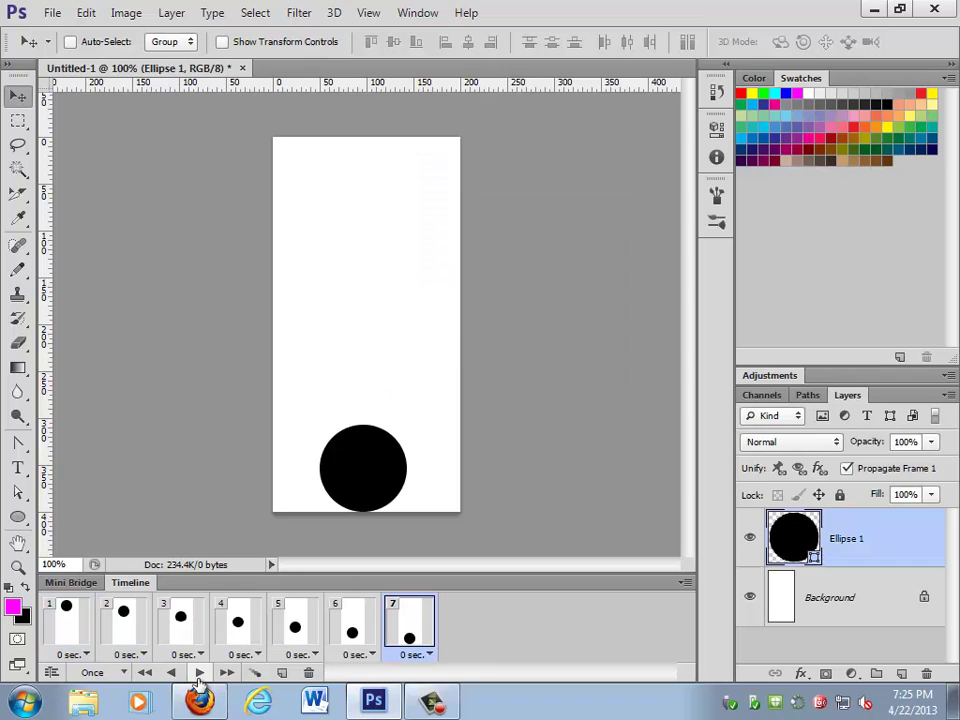
pyautogui.click(199, 672)
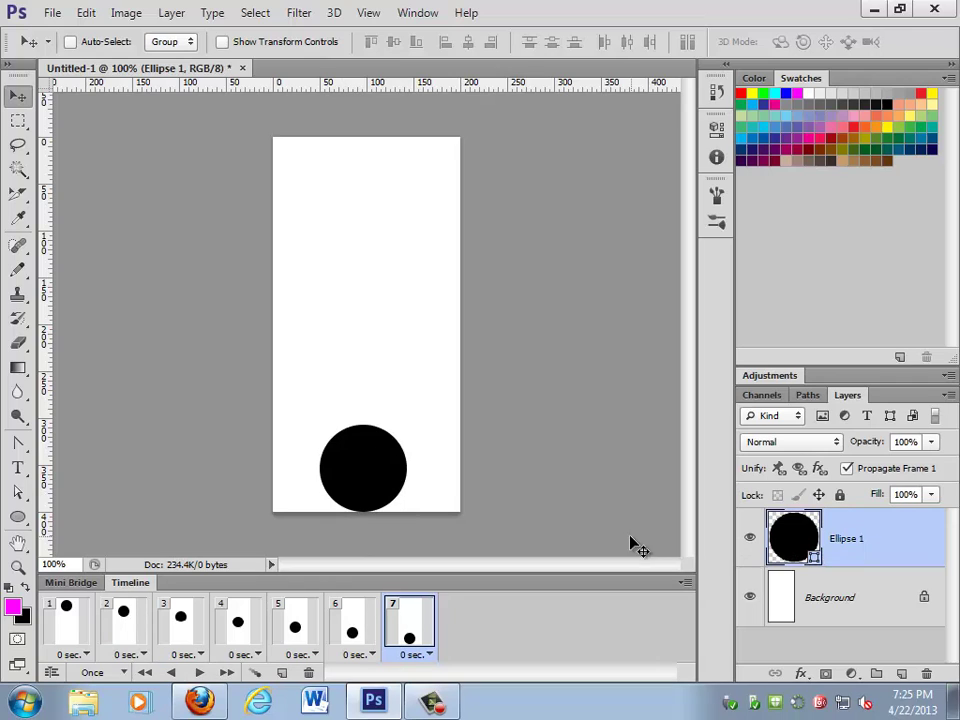
# Squash the ball flat against the bottom in frame 7 with Free Transform, then preview
pyautogui.hotkey('ctrl', 't')
pyautogui.moveTo(373, 423); pyautogui.dragTo(373, 454)
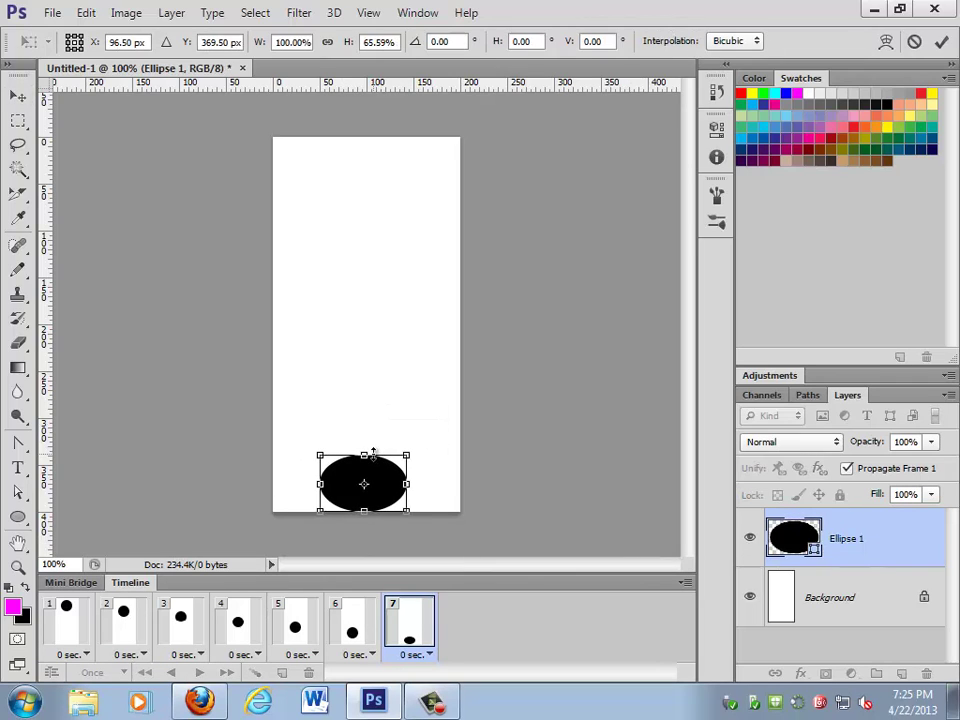
pyautogui.press('Return')
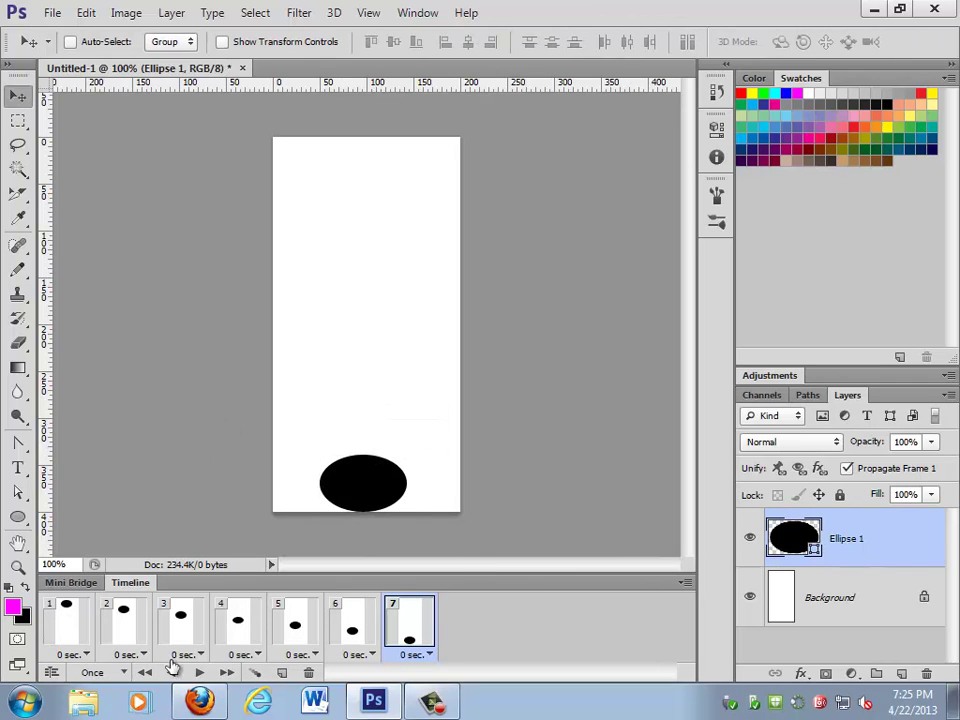
pyautogui.click(199, 672)
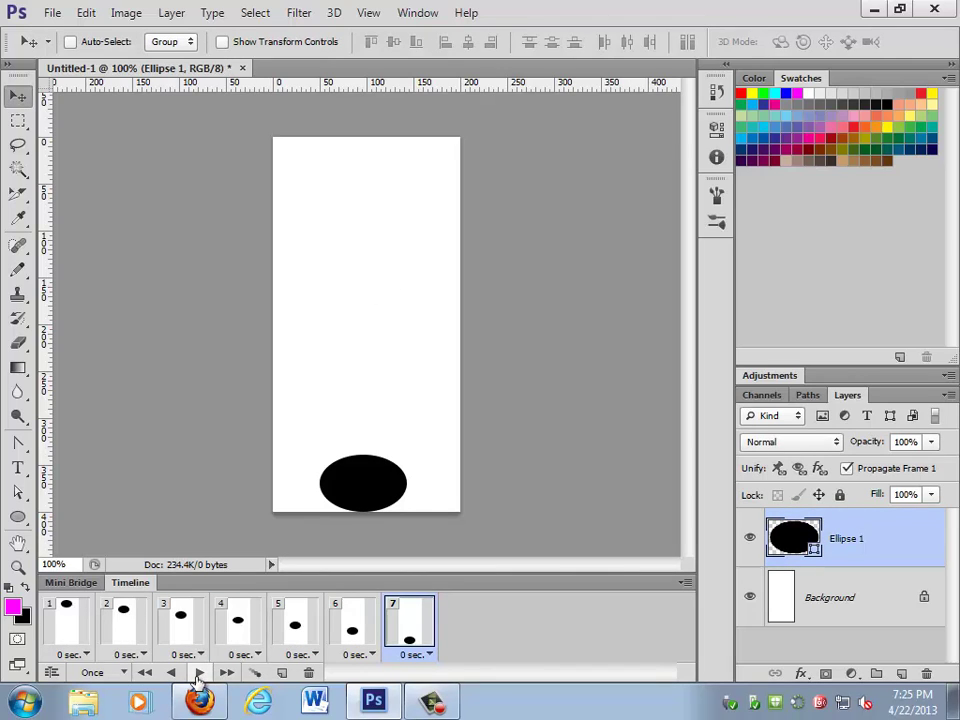
# Restore the tweened frames 3–7 and add frame 8 as a copy of frame 7
pyautogui.hotkey('ctrl', 'alt', 'z')
pyautogui.hotkey('ctrl', 'alt', 'z')
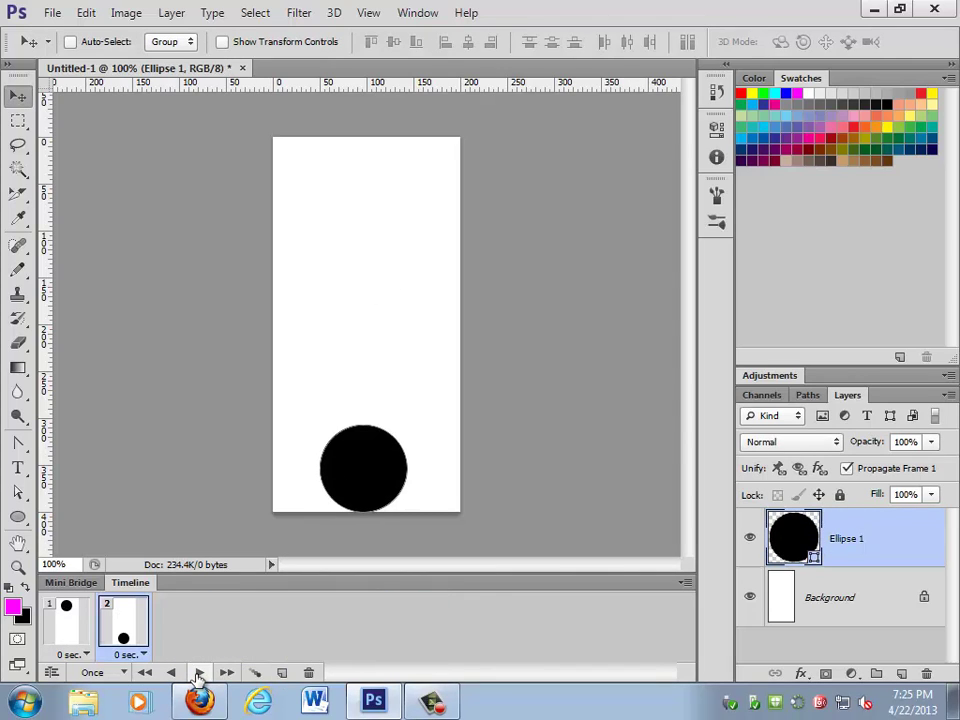
pyautogui.hotkey('ctrl', 'shift', 'z')
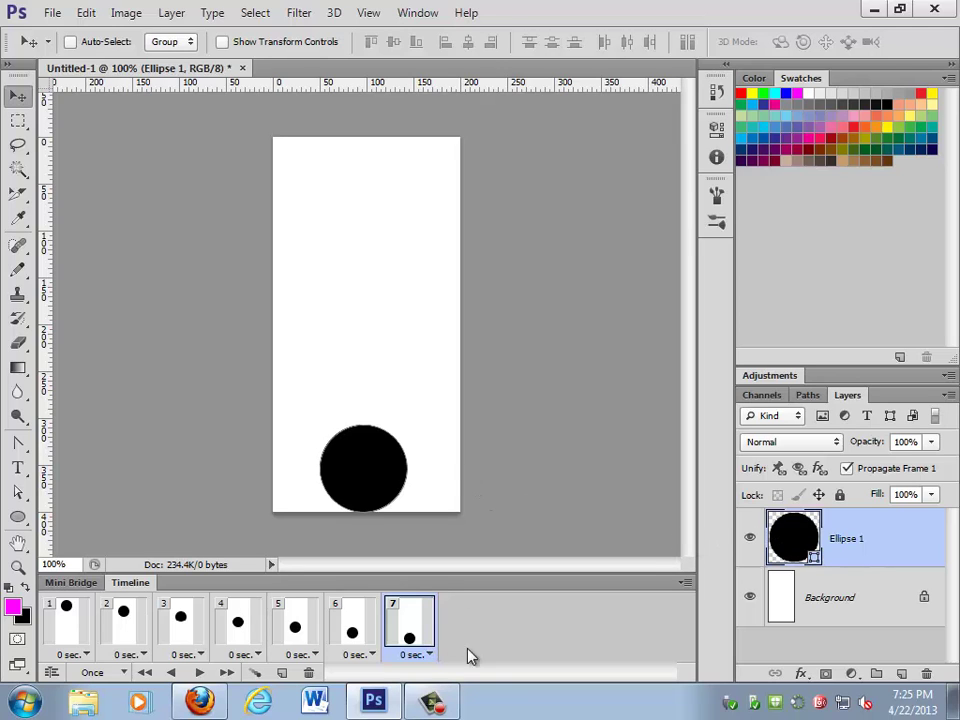
pyautogui.click(282, 672)
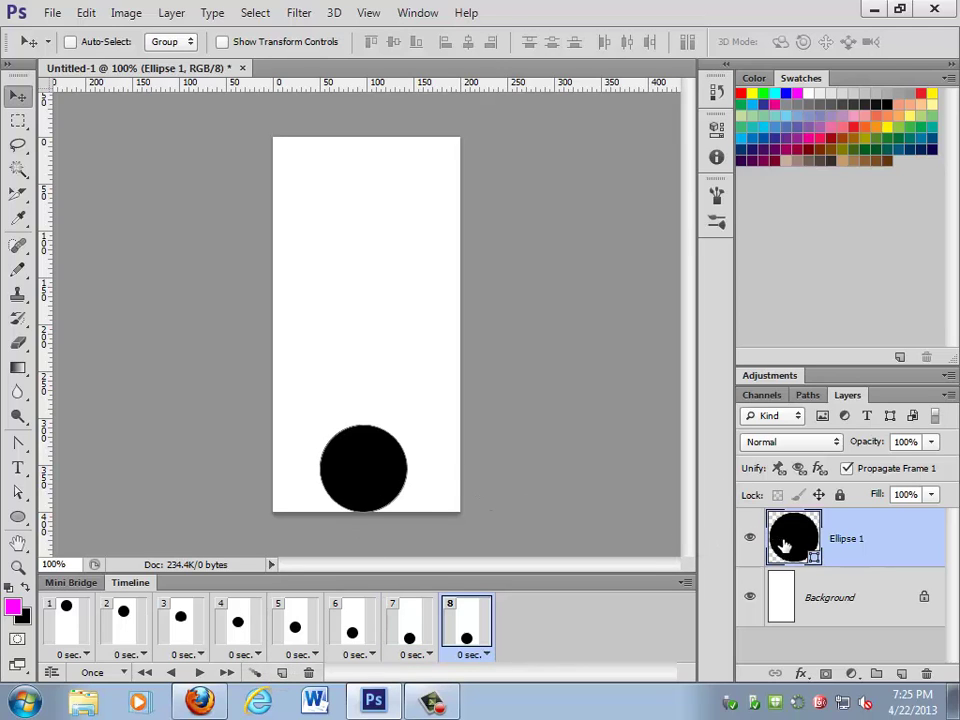
# Duplicate Ellipse 1, squash the copy to about half height, and hide the round ball
pyautogui.moveTo(785, 545); pyautogui.dragTo(901, 673)
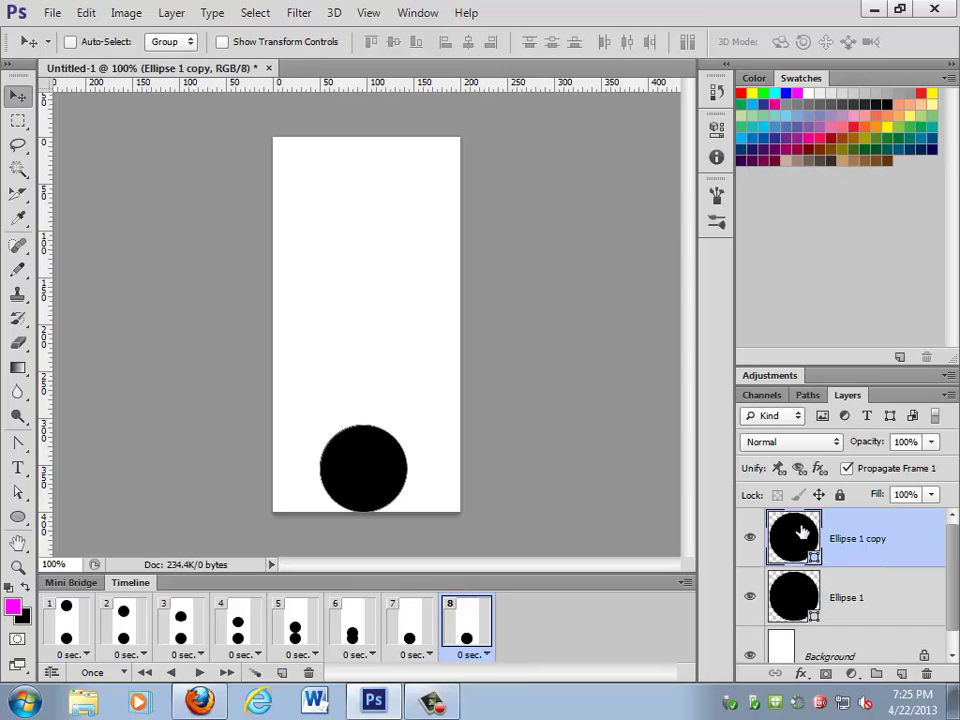
pyautogui.hotkey('ctrl', 't')
pyautogui.moveTo(366, 425); pyautogui.dragTo(366, 468)
pyautogui.press('Return')
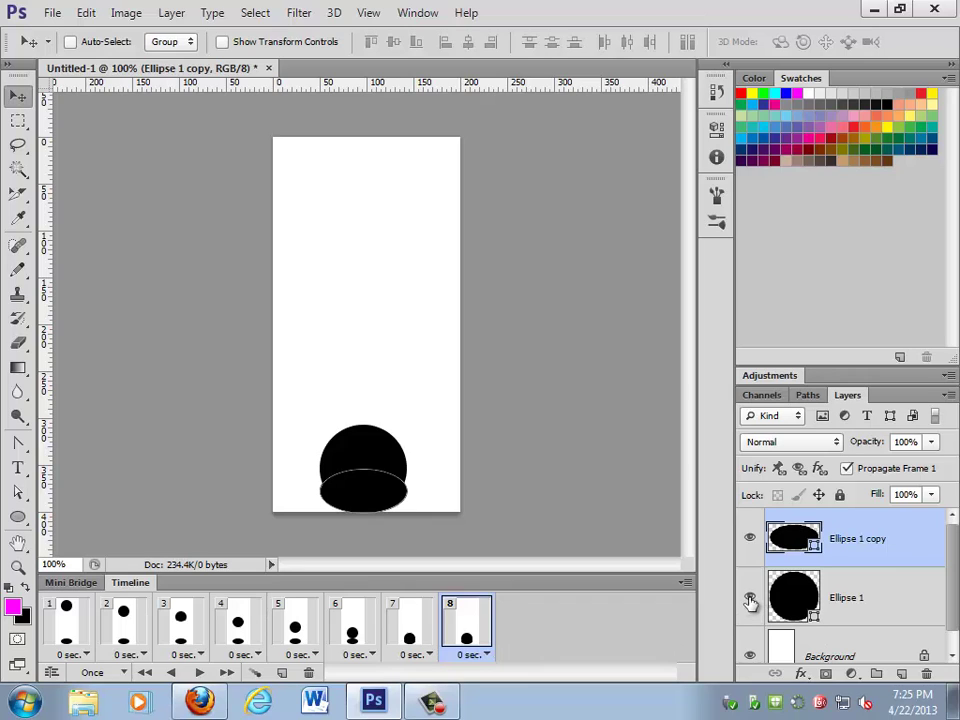
pyautogui.click(750, 598)
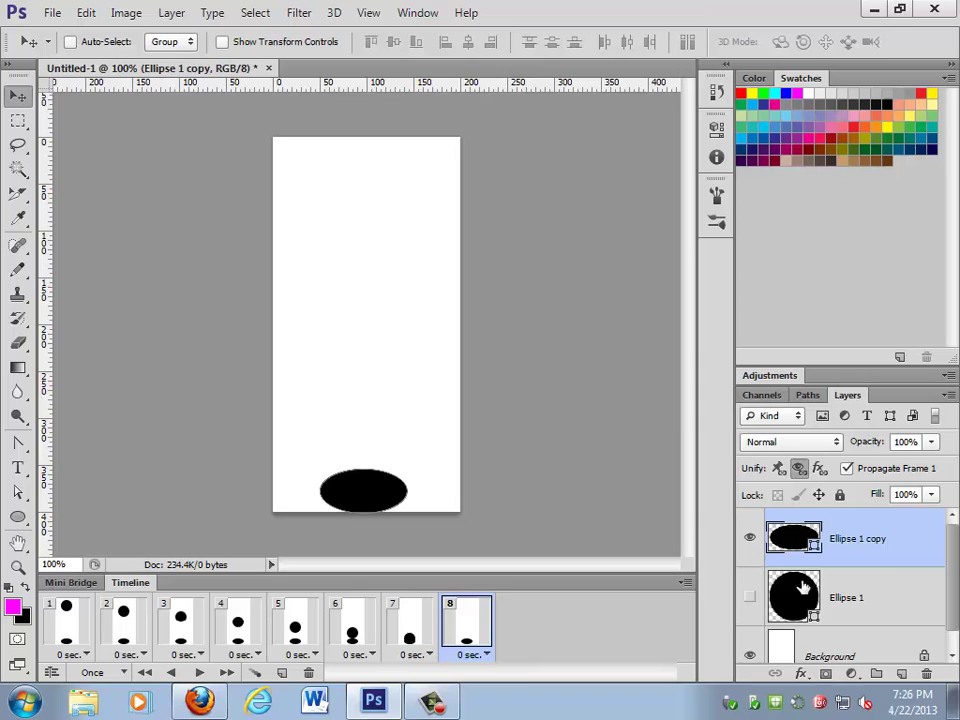
pyautogui.click(842, 600)
# Match layer visibility across frames, then hide Ellipse 1 copy in frame 1 and show it in frame 8
pyautogui.click(800, 470)
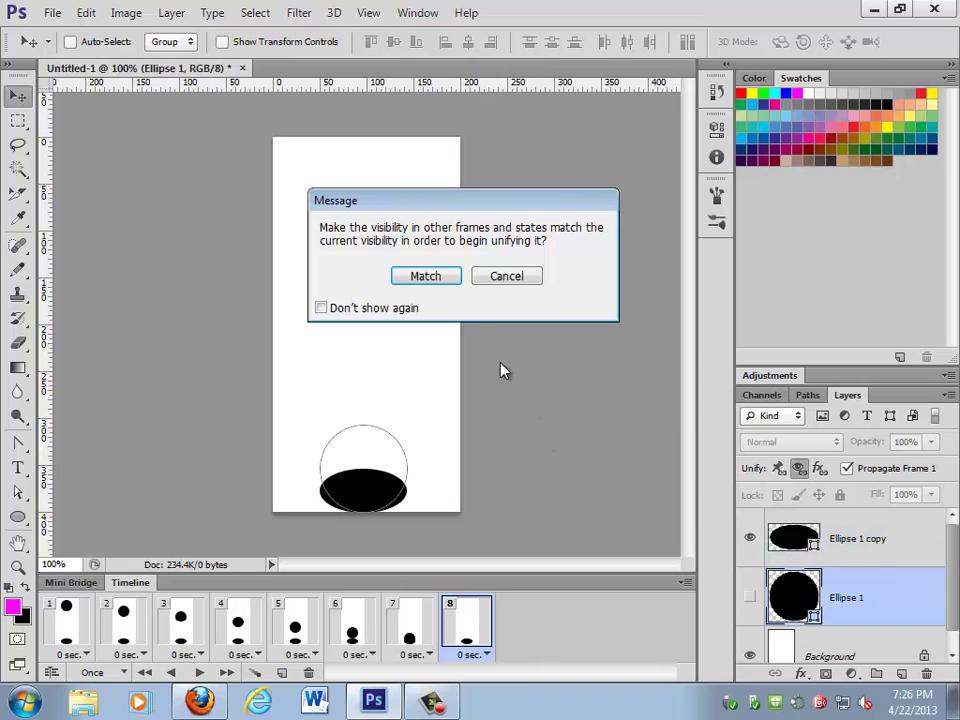
pyautogui.click(425, 277)
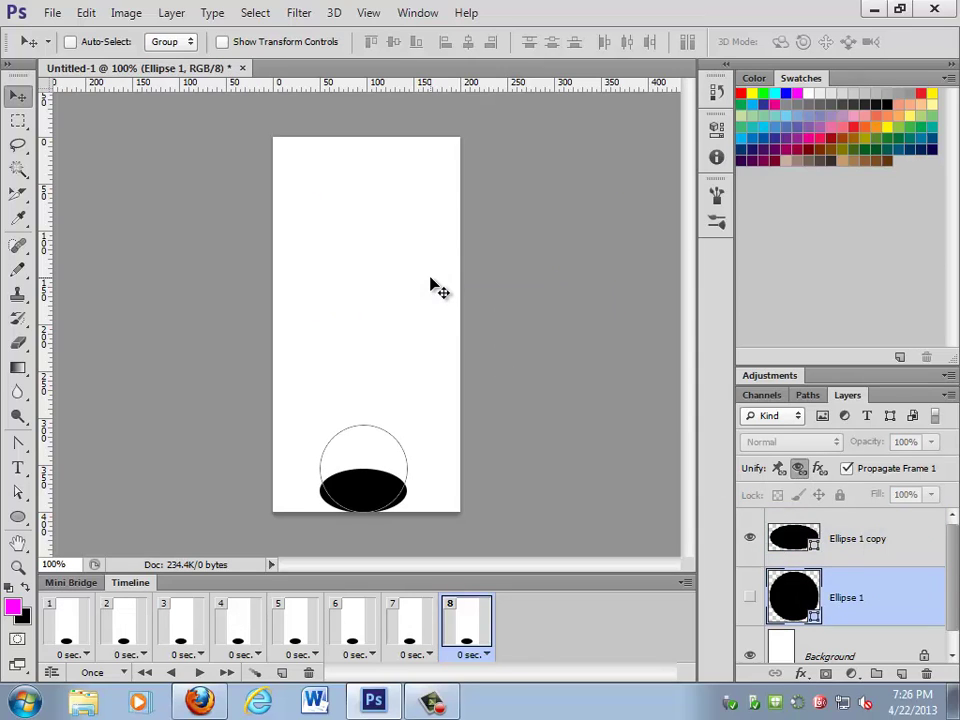
pyautogui.click(792, 537)
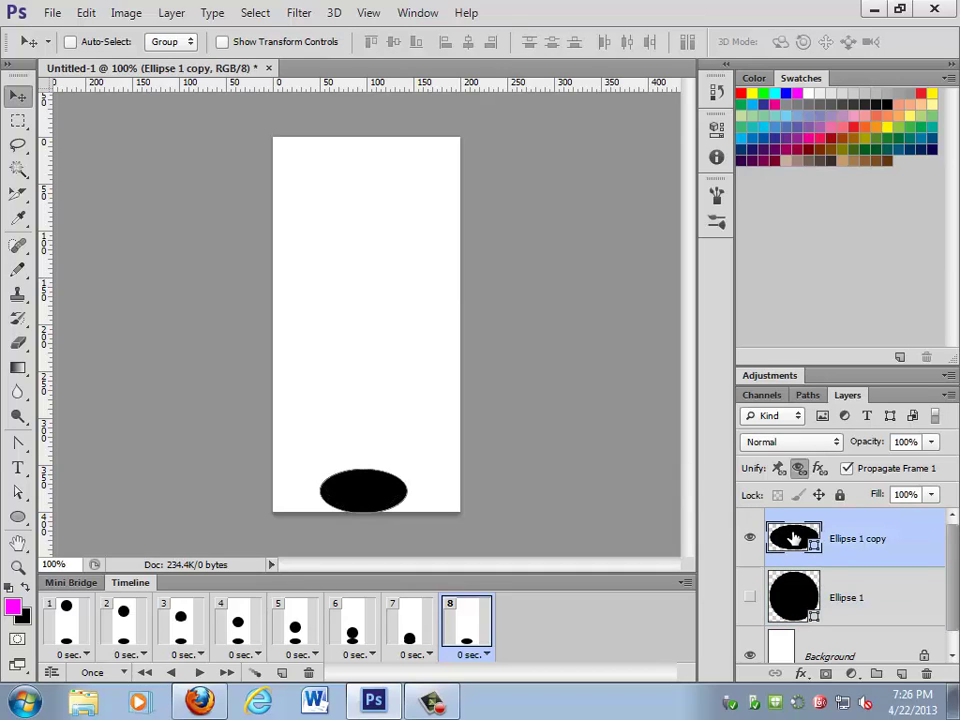
pyautogui.moveTo(430, 703)
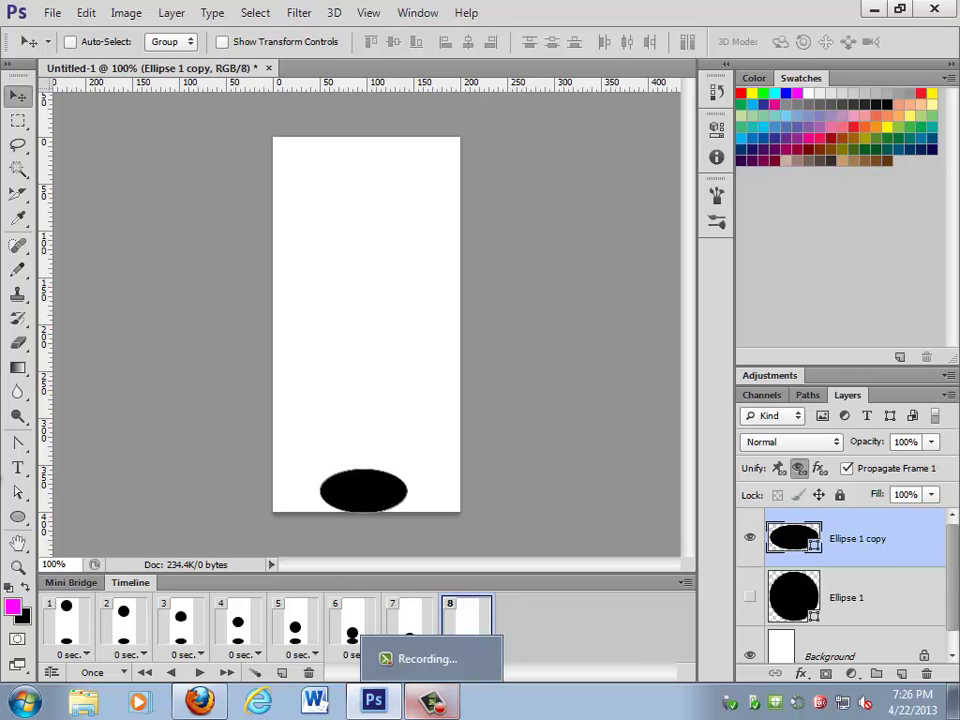
pyautogui.click(60, 636)
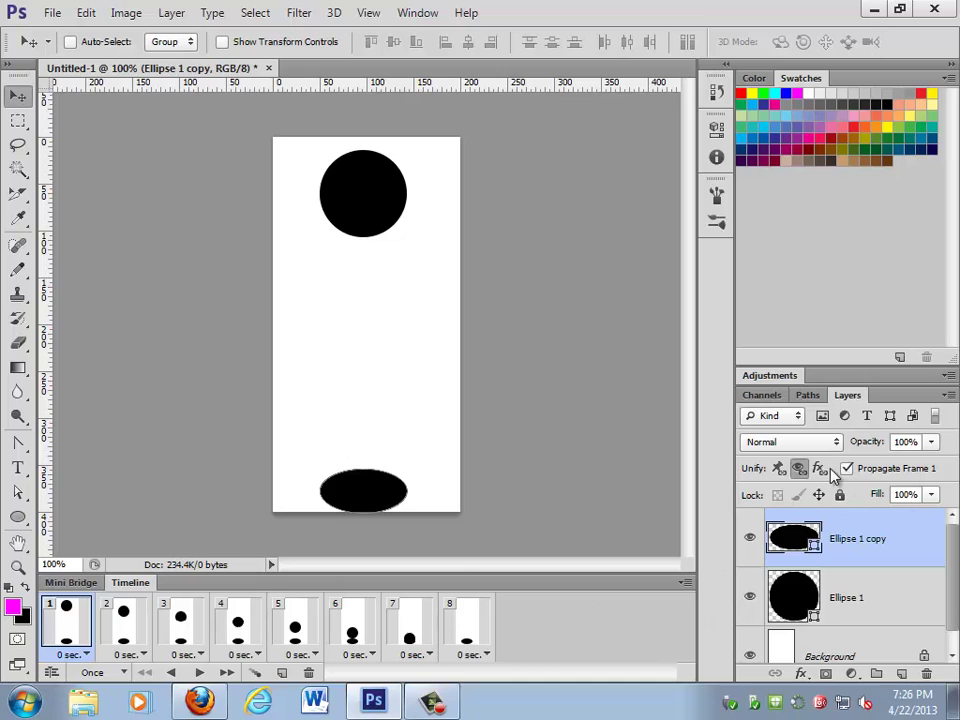
pyautogui.click(749, 538)
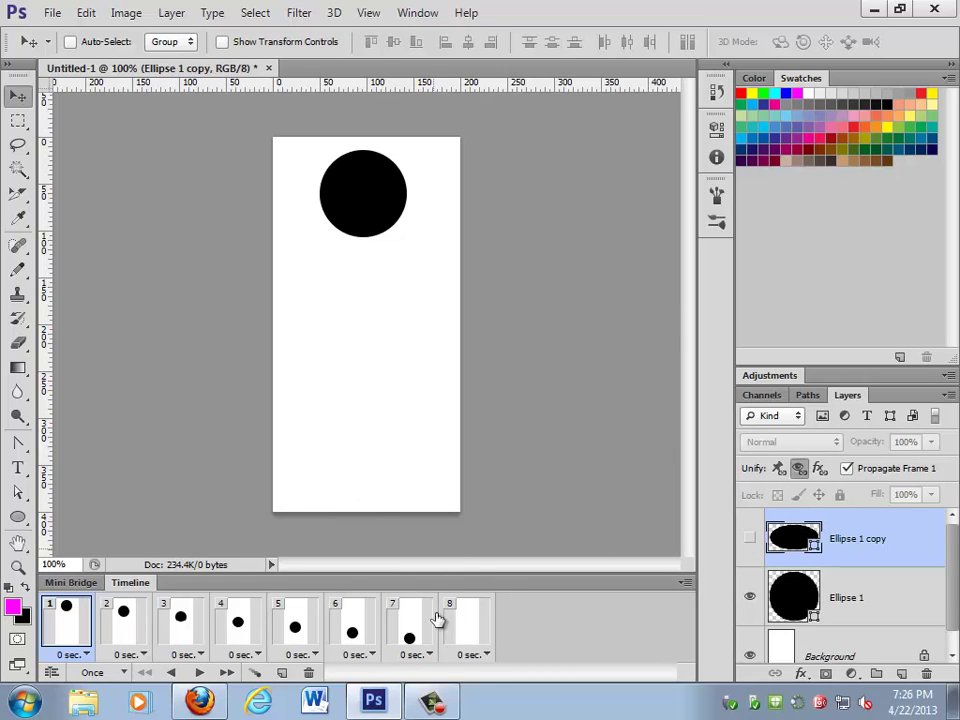
pyautogui.click(466, 660)
pyautogui.click(750, 539)
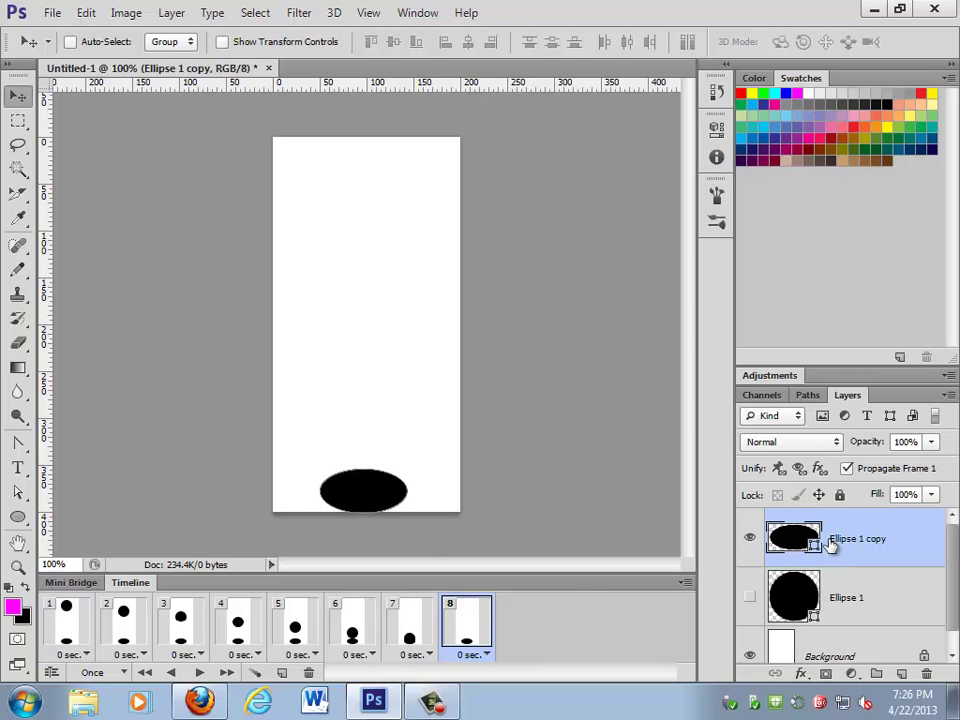
pyautogui.click(750, 539)
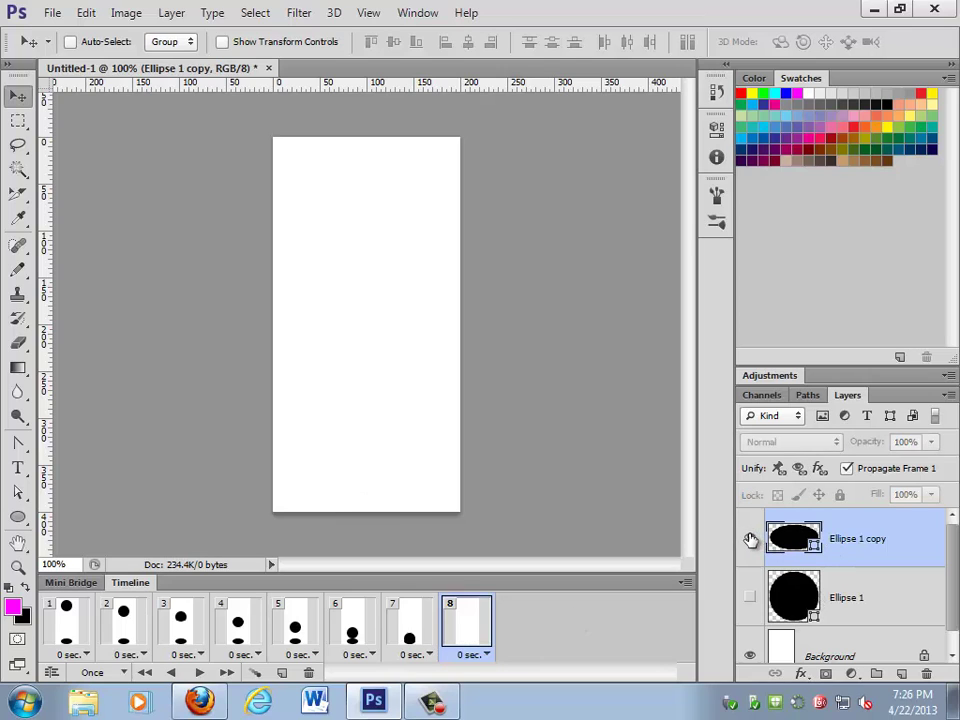
pyautogui.click(750, 539)
# Hide the squashed Ellipse 1 copy in frames 2, 3, 4 and 5
pyautogui.click(75, 634)
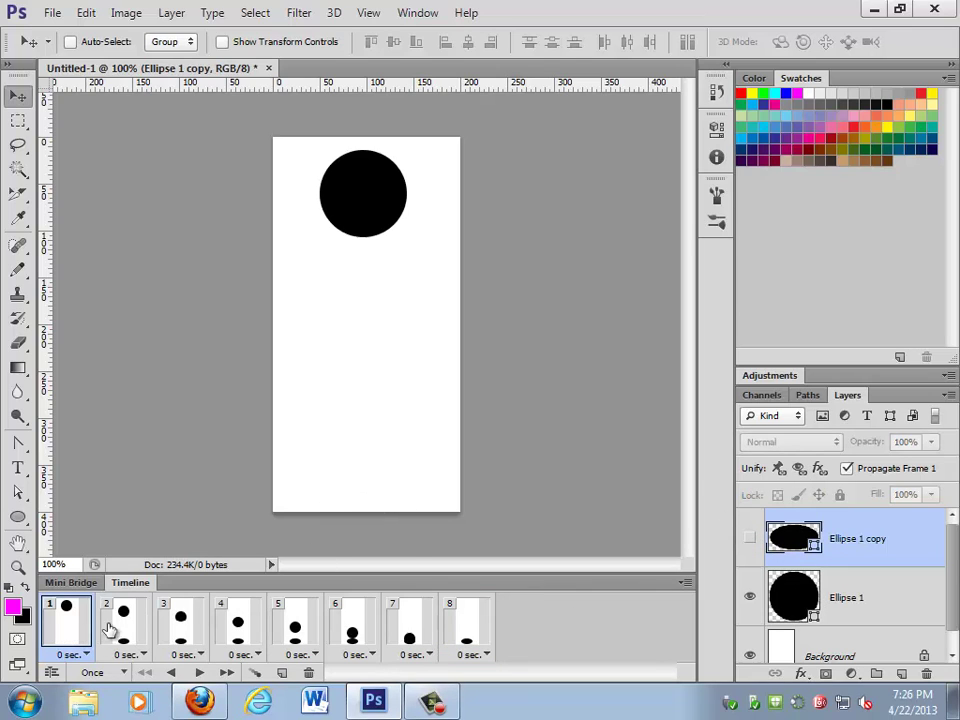
pyautogui.click(158, 637)
pyautogui.click(750, 539)
pyautogui.click(165, 627)
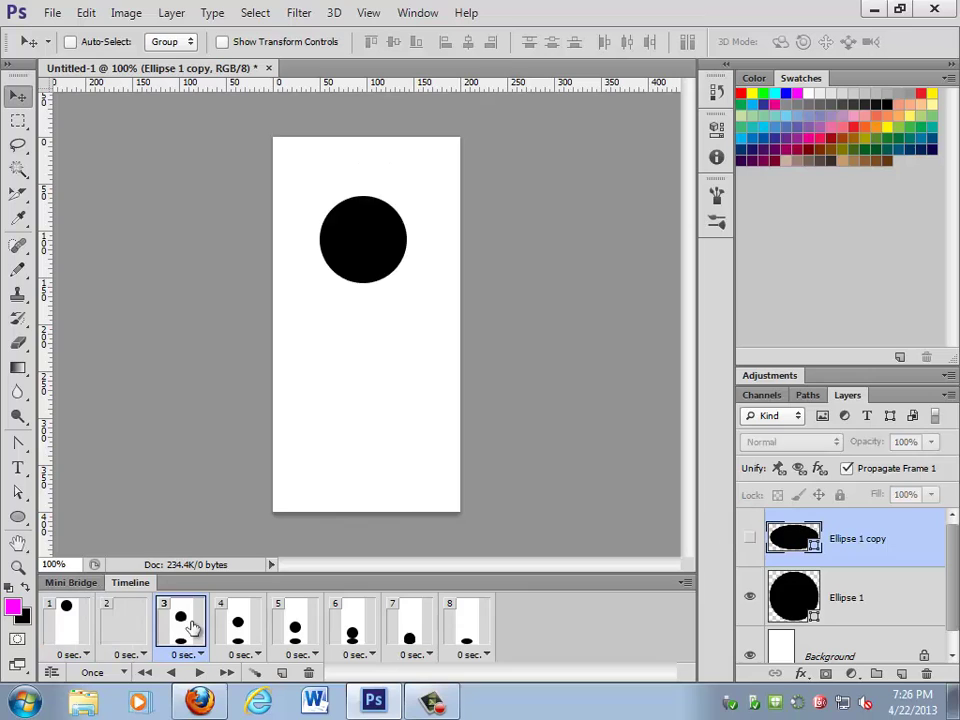
pyautogui.click(750, 539)
pyautogui.click(224, 625)
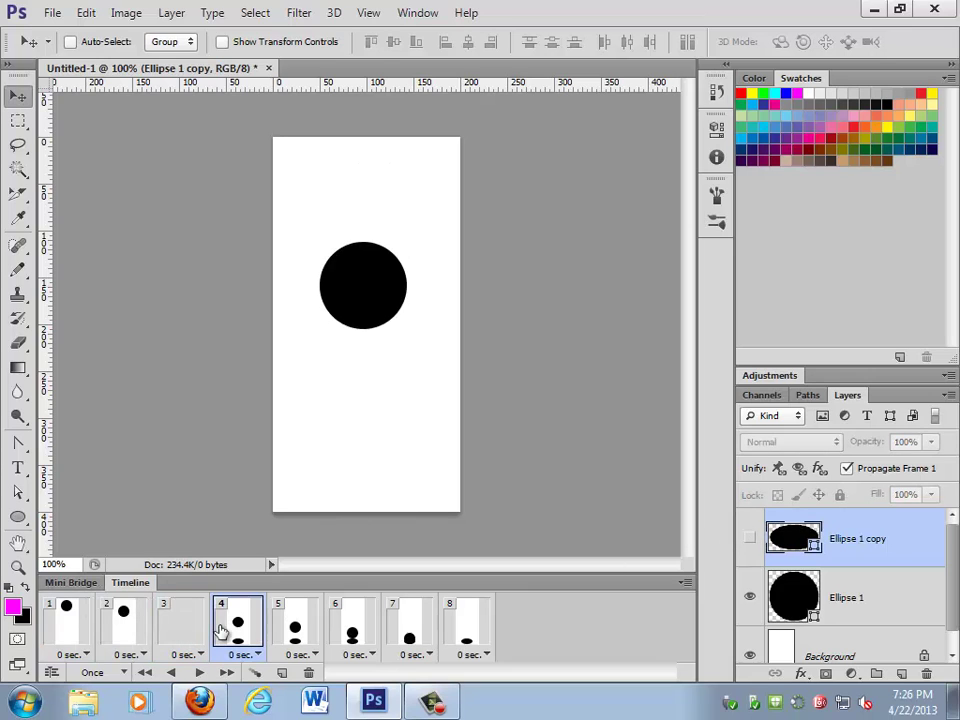
pyautogui.click(750, 539)
pyautogui.click(292, 625)
pyautogui.click(750, 539)
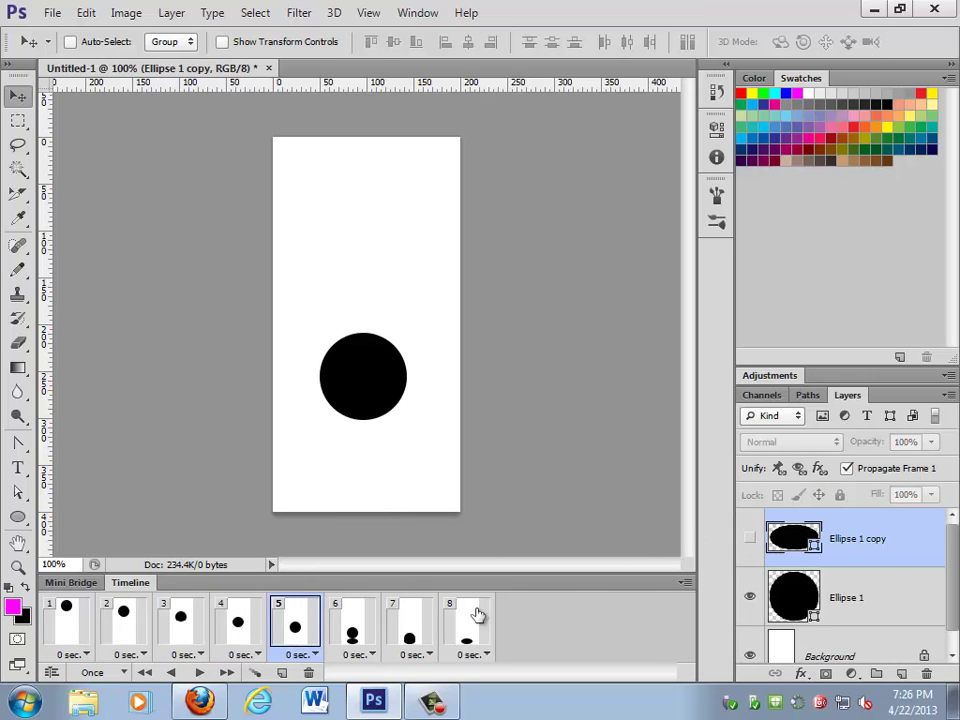
pyautogui.click(467, 627)
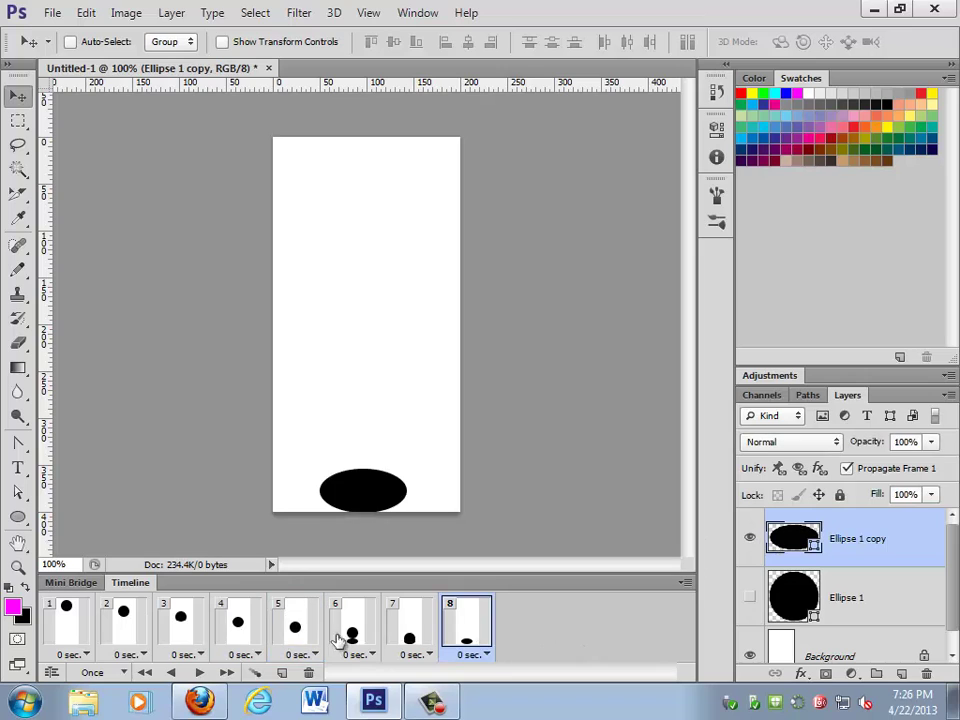
pyautogui.click(292, 627)
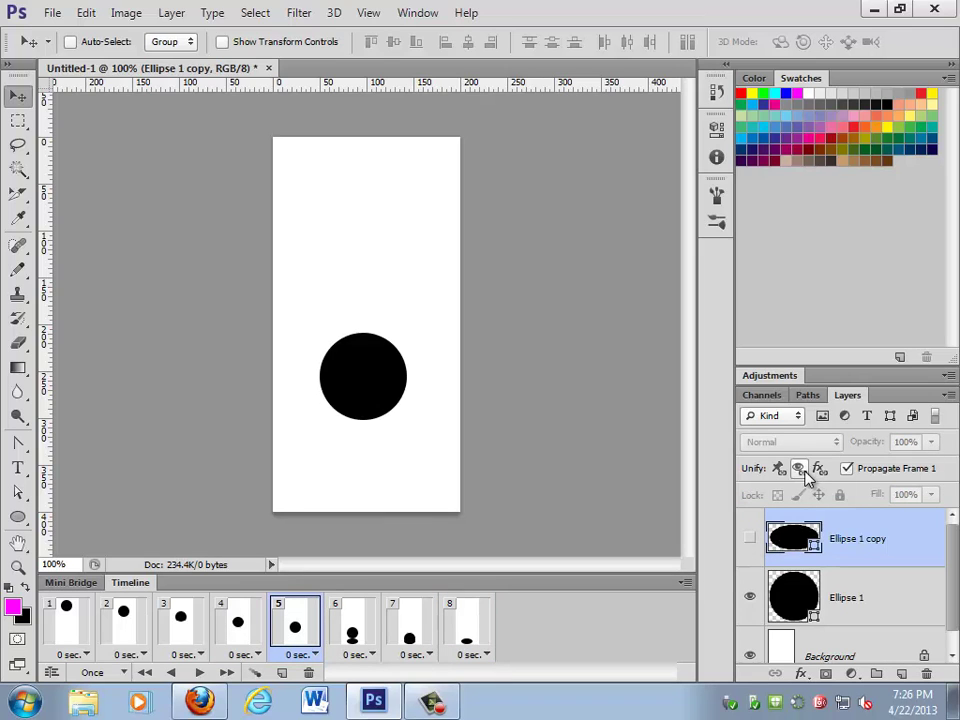
# Unify and match visibility across all frames, then show the squashed ellipse in frame 8
pyautogui.click(799, 468)
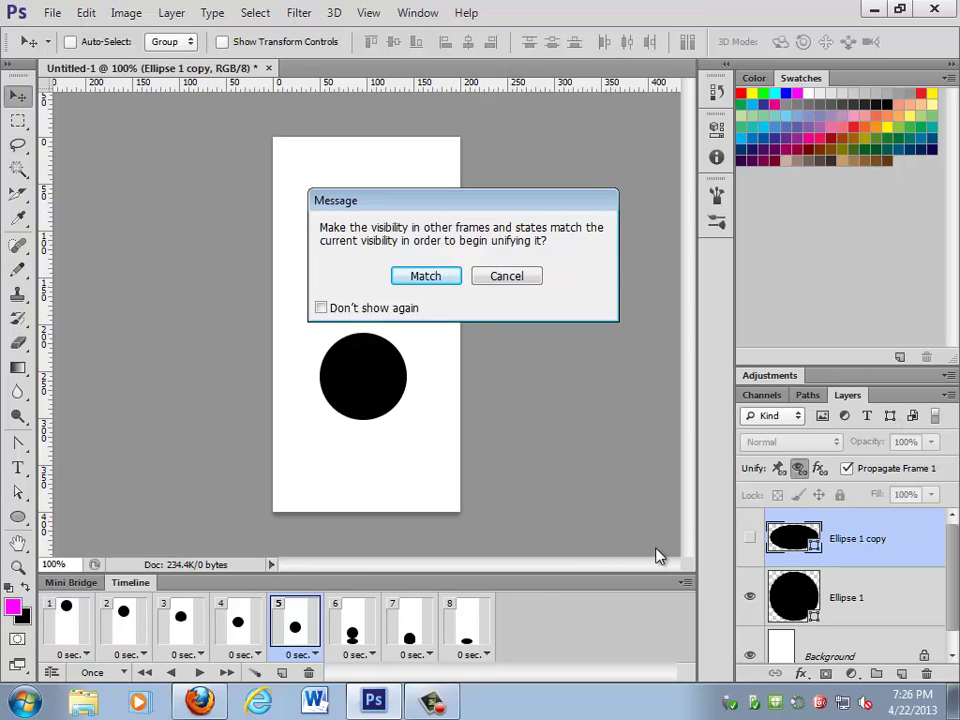
pyautogui.click(439, 276)
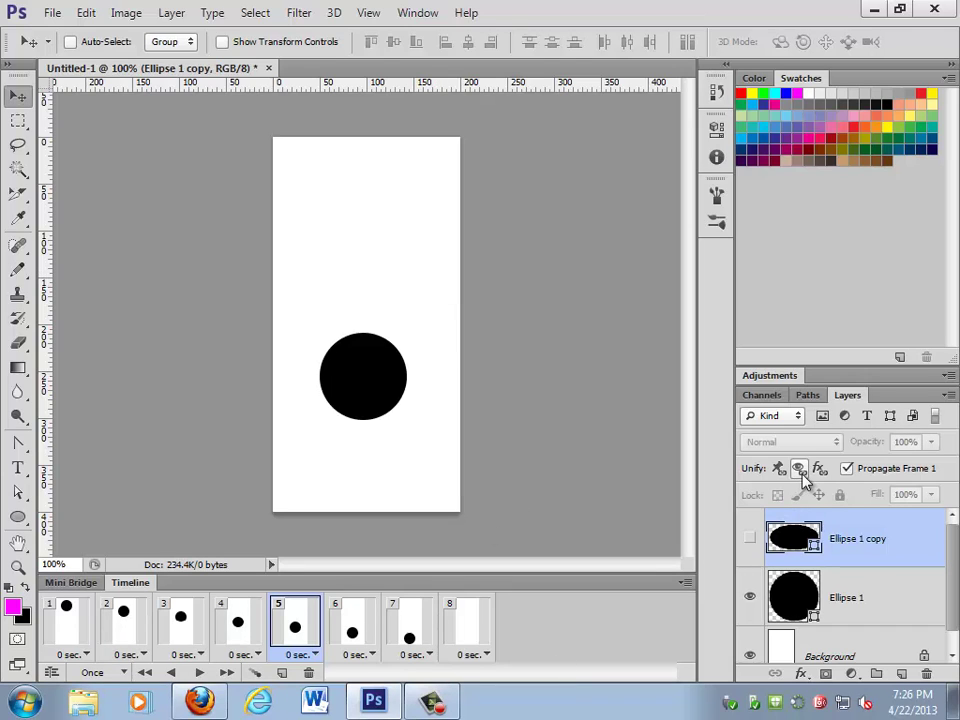
pyautogui.click(466, 628)
pyautogui.click(750, 539)
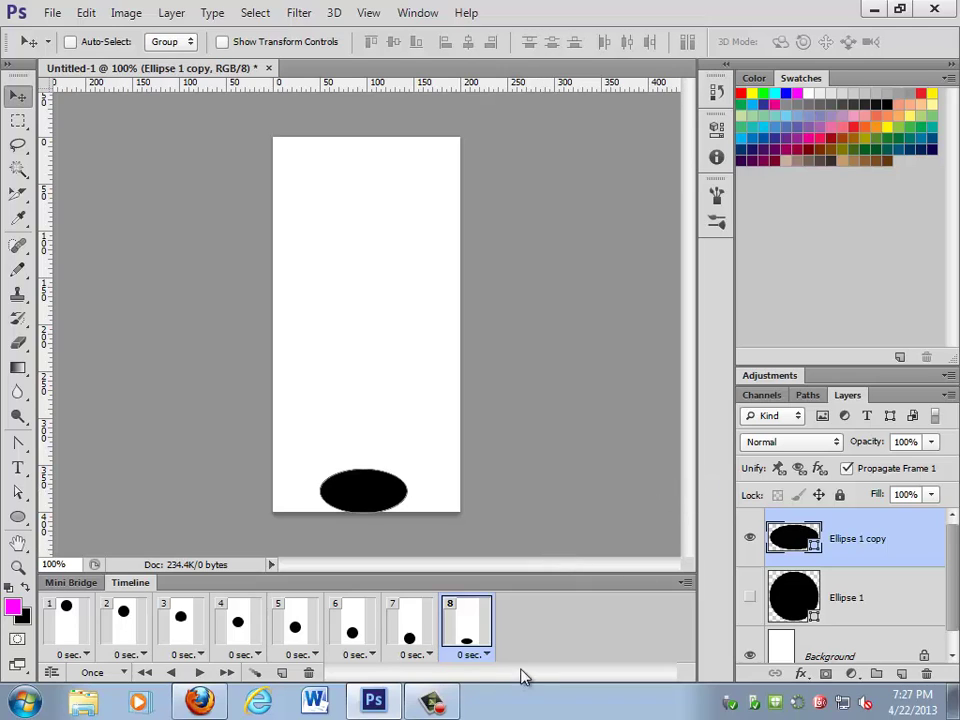
# Add frame 9 showing the round ball with the squashed ellipse hidden
pyautogui.click(408, 640)
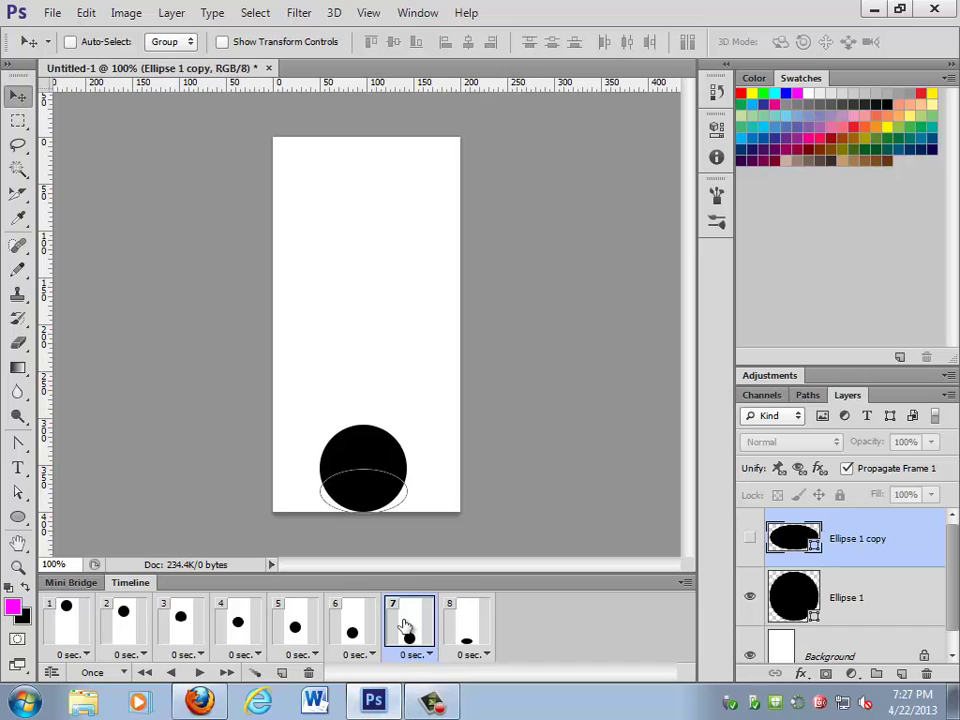
pyautogui.click(462, 640)
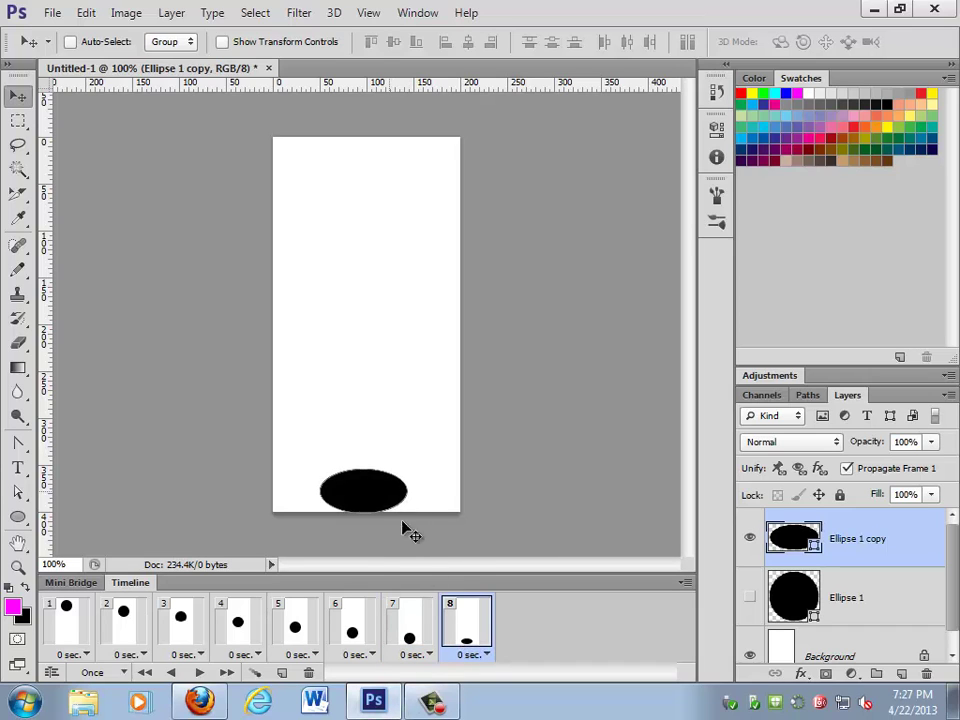
pyautogui.click(412, 637)
pyautogui.click(227, 672)
pyautogui.click(281, 673)
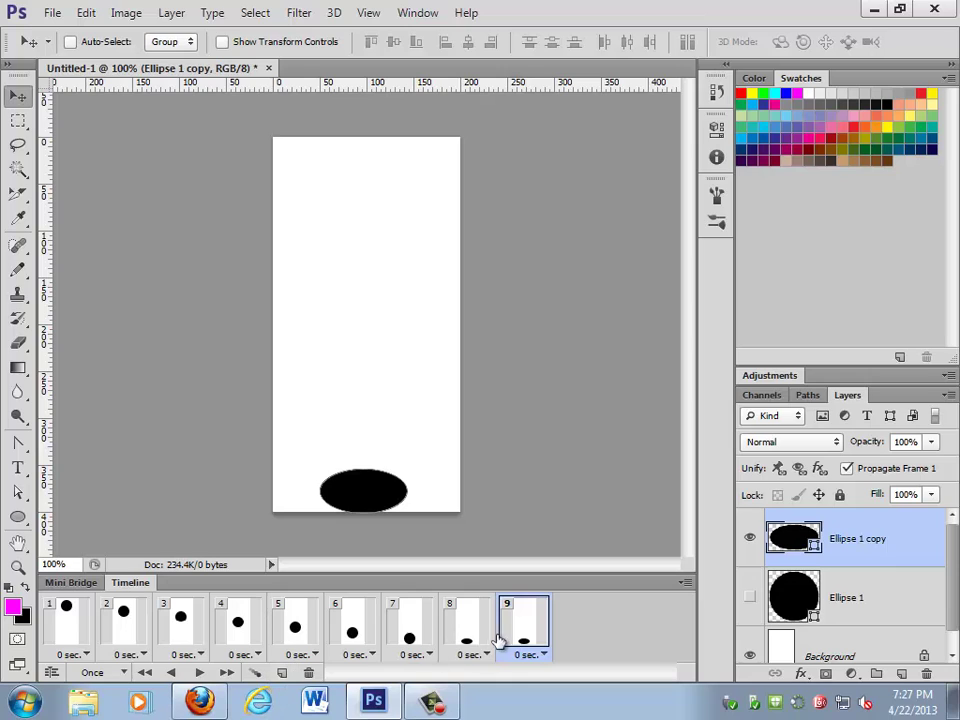
pyautogui.click(749, 538)
pyautogui.click(748, 600)
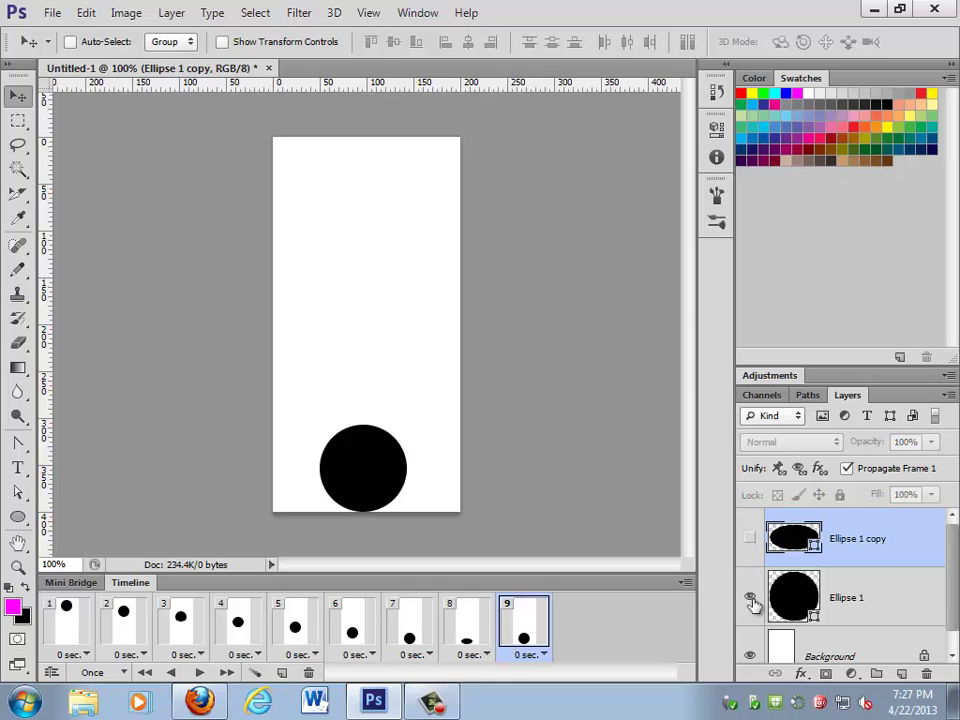
# Add frame 10 and move the ball back up near the top of the canvas
pyautogui.click(281, 673)
pyautogui.moveTo(370, 462); pyautogui.dragTo(369, 297)
pyautogui.click(783, 607)
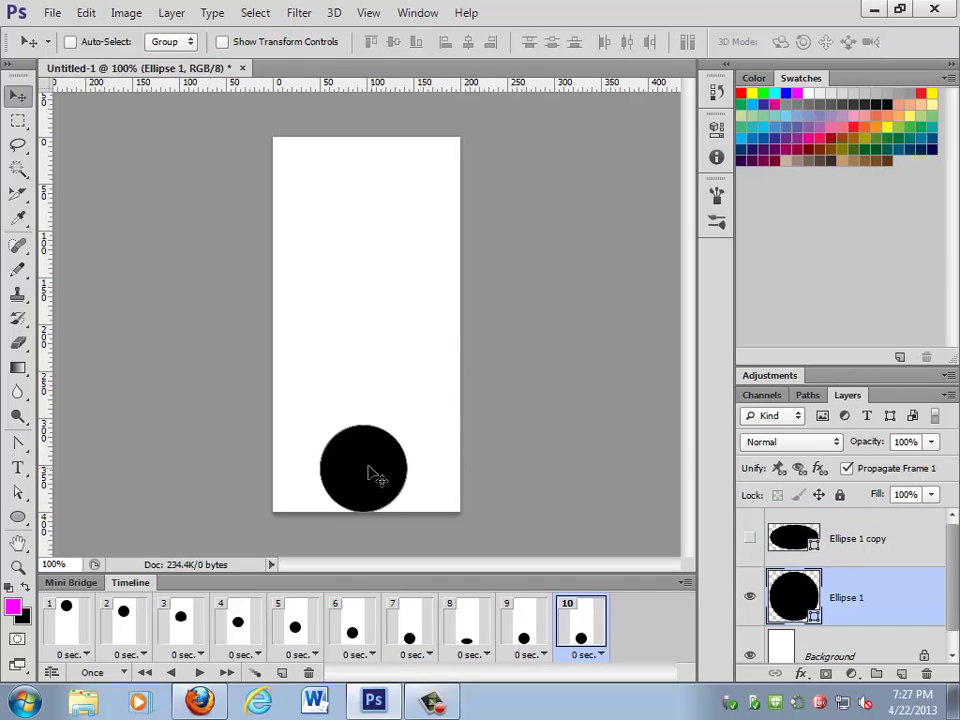
pyautogui.moveTo(371, 473); pyautogui.dragTo(369, 272)
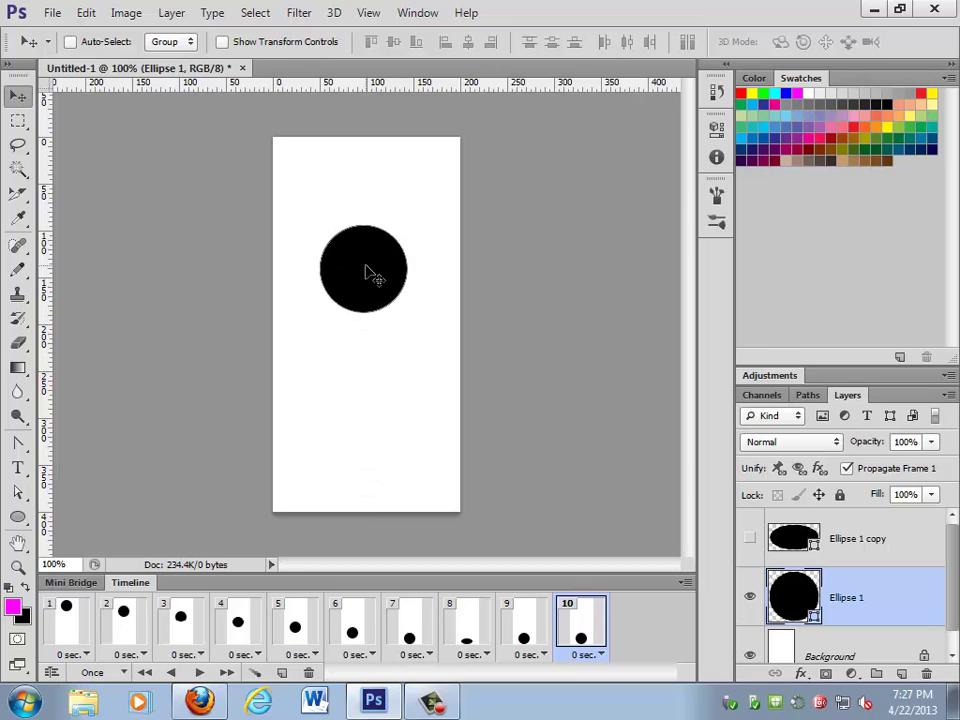
# Select frames 9 and 10 and set up a tween adding 3 frames
pyautogui.keyDown('shift'); pyautogui.click(543, 654); pyautogui.keyUp('shift')
pyautogui.click(256, 673)
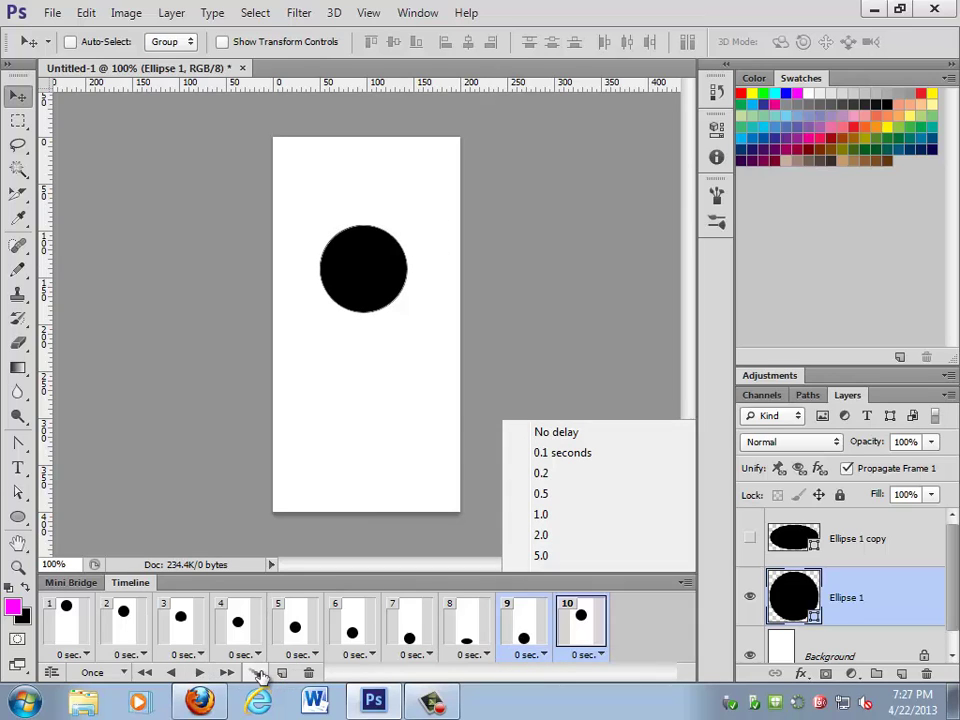
pyautogui.click(256, 673)
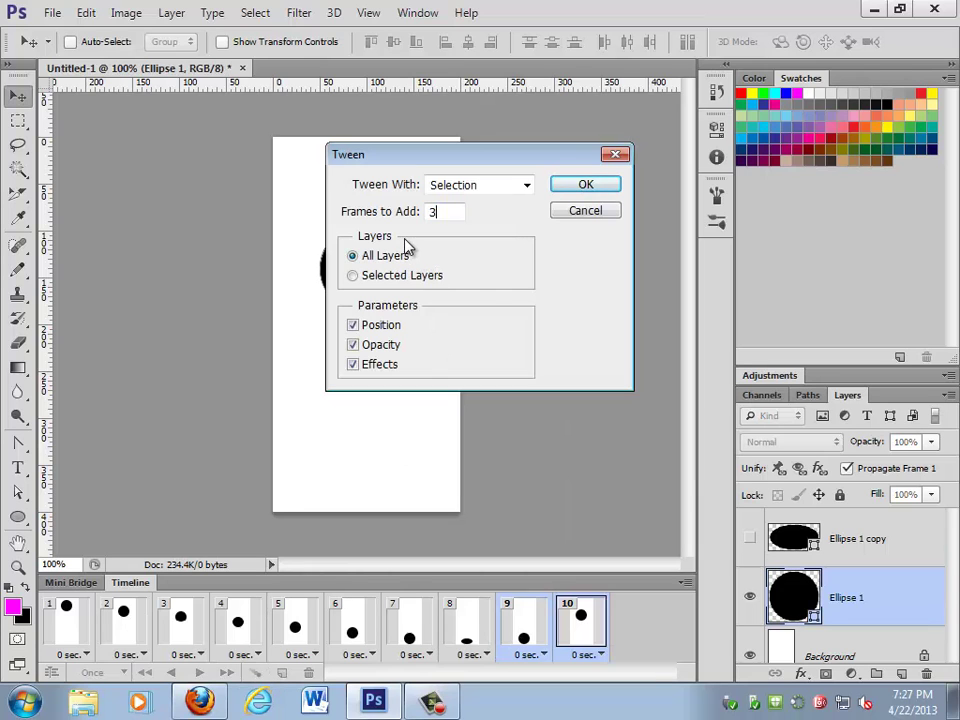
# Add the three tweened frames and preview the 13-frame animation
pyautogui.press('Return')
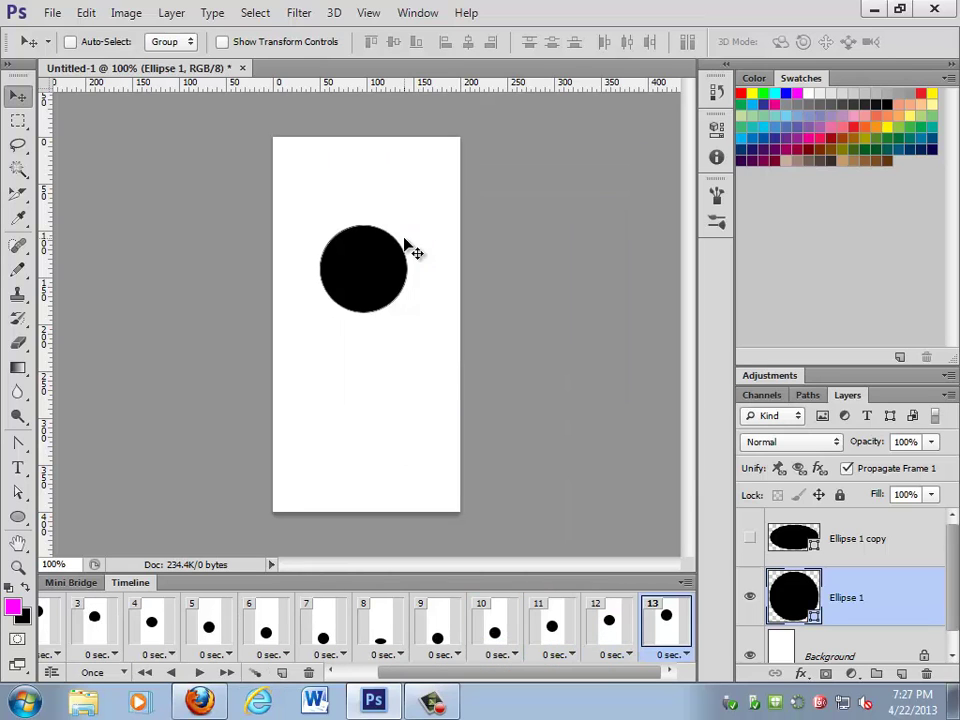
pyautogui.click(201, 677)
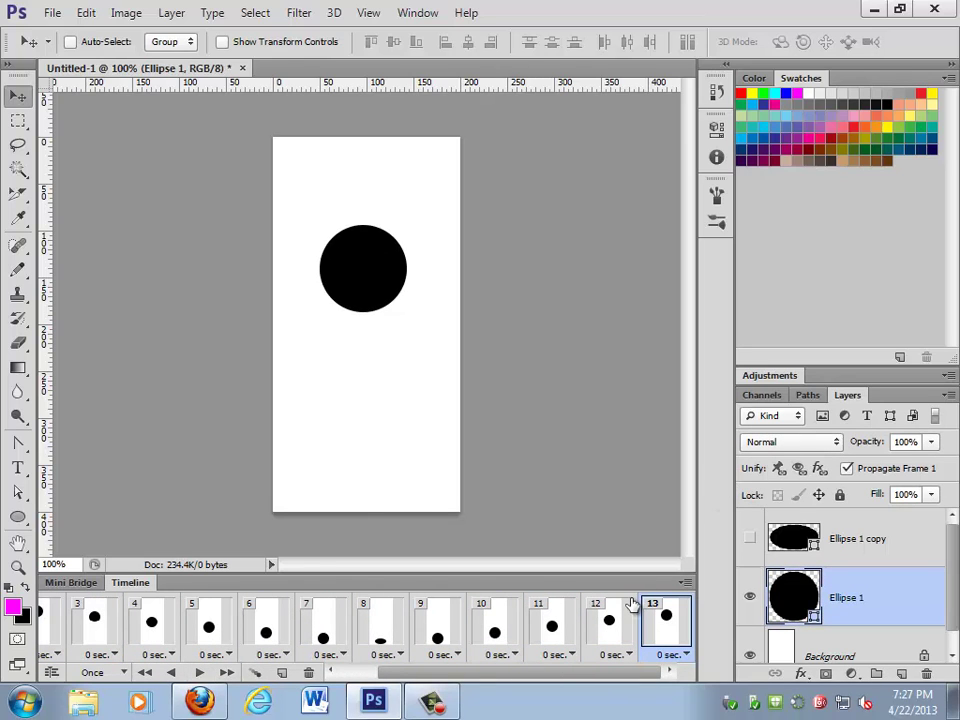
pyautogui.click(685, 655)
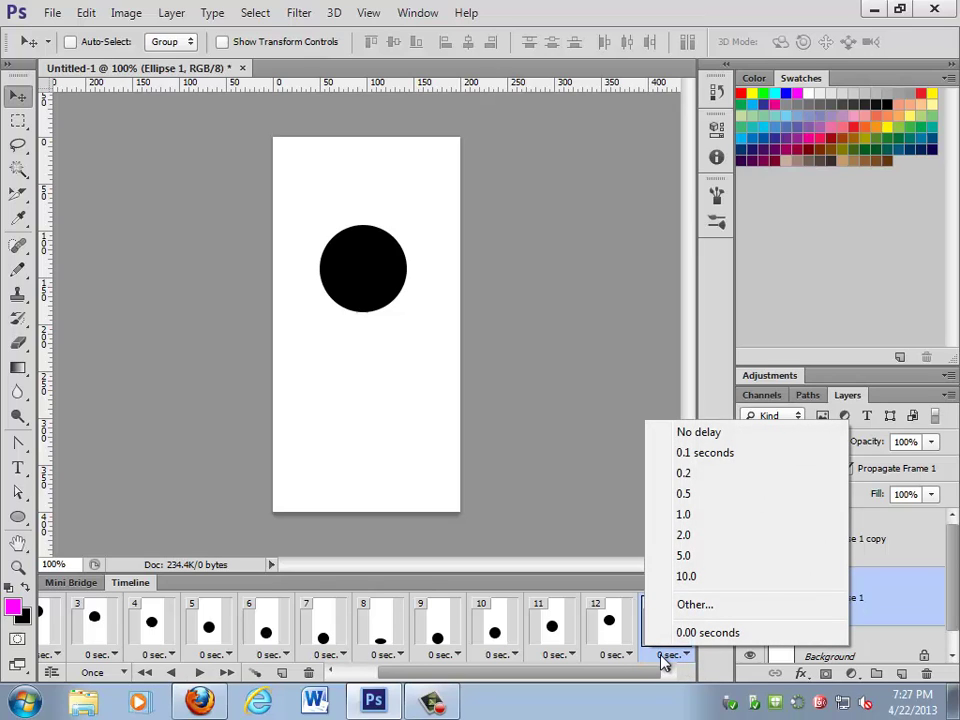
pyautogui.click(660, 656)
pyautogui.moveTo(400, 672); pyautogui.dragTo(320, 672)
pyautogui.click(68, 655)
pyautogui.click(82, 655)
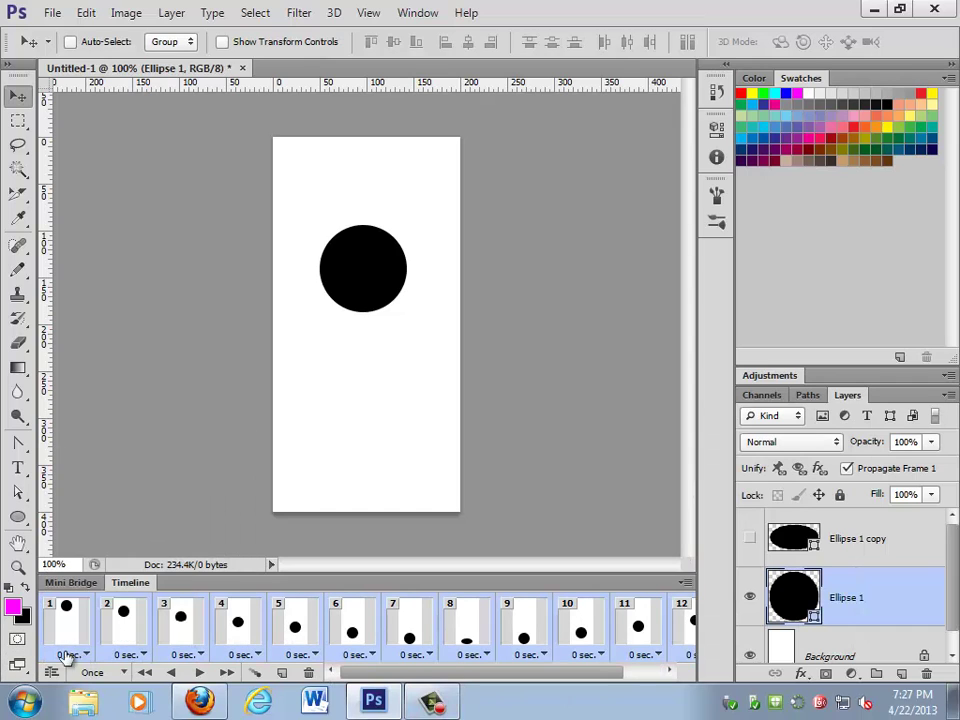
pyautogui.click(66, 657)
pyautogui.click(612, 671)
# Set every frame's delay to 0.2 seconds and play the animation
pyautogui.click(679, 658)
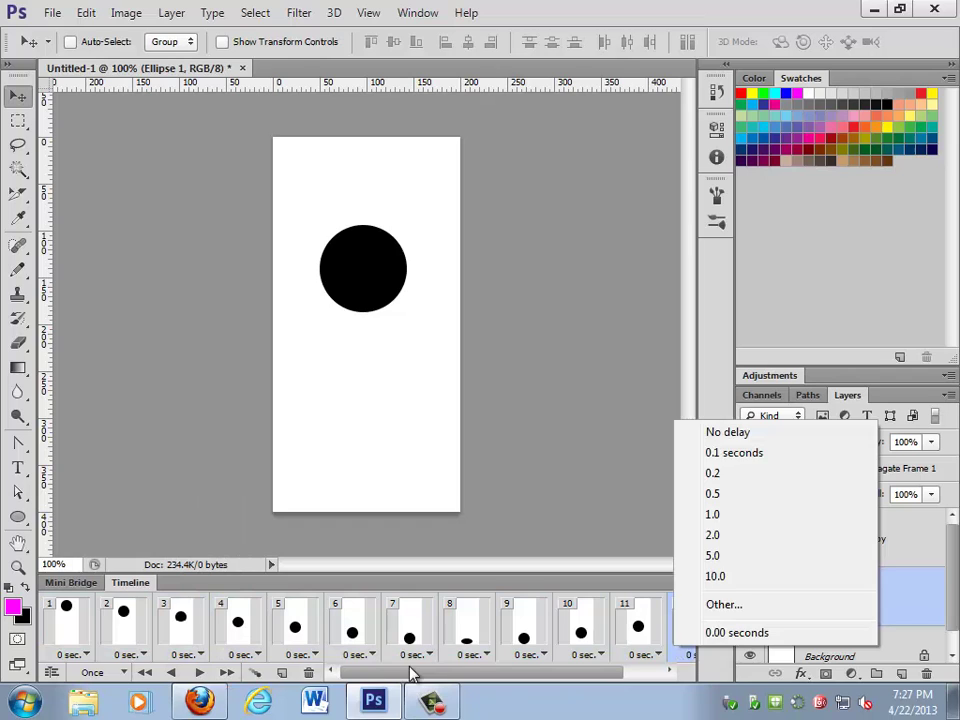
pyautogui.click(350, 673)
pyautogui.click(70, 657)
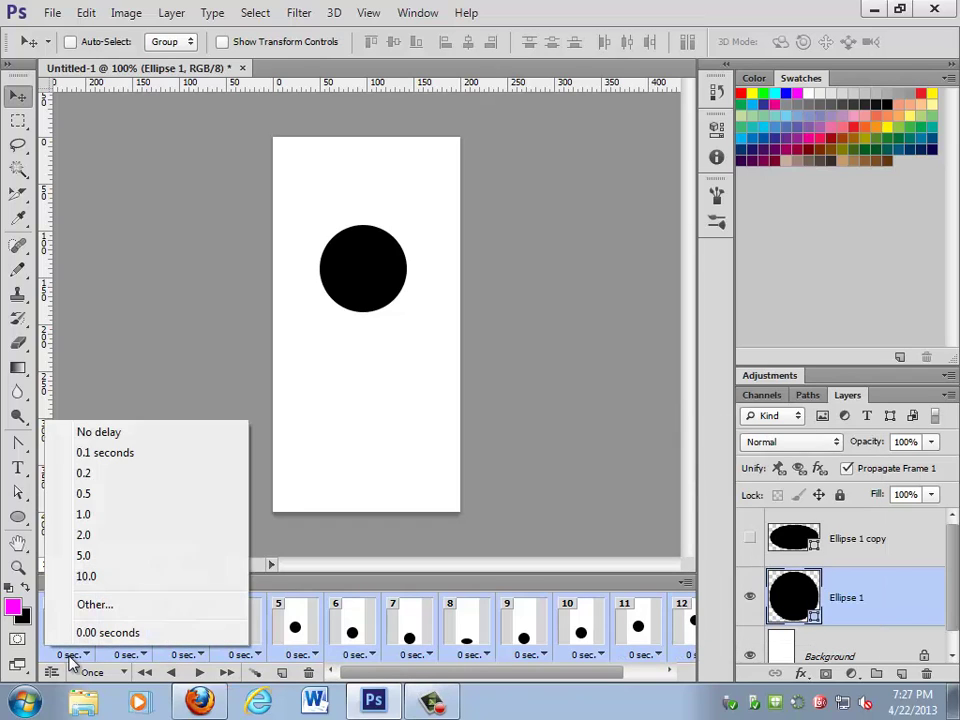
pyautogui.click(521, 666)
pyautogui.moveTo(611, 681); pyautogui.dragTo(660, 683)
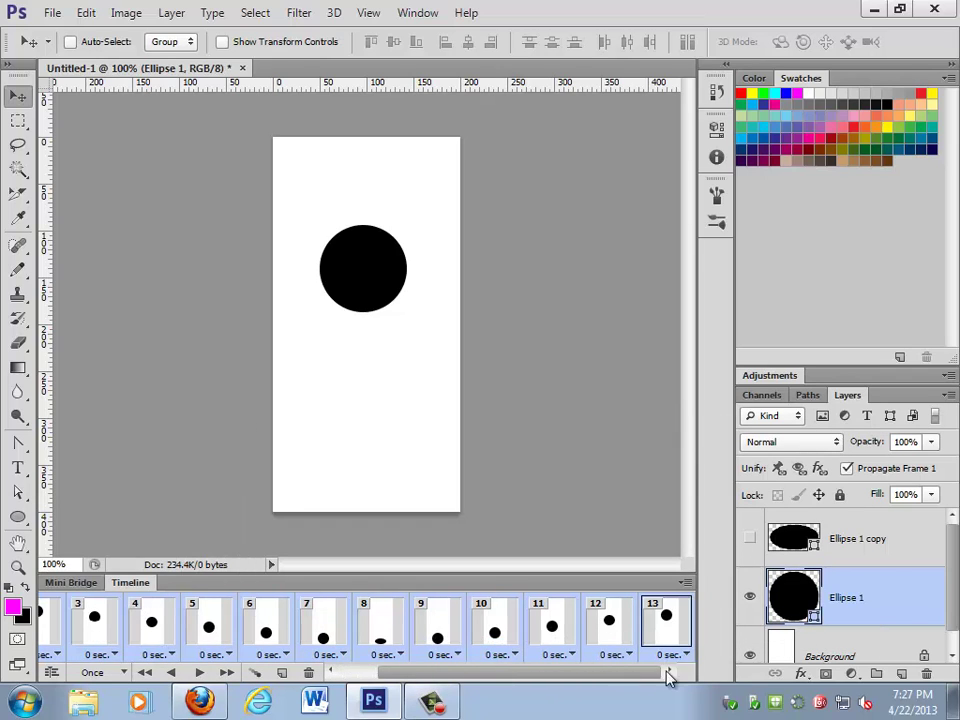
pyautogui.click(686, 655)
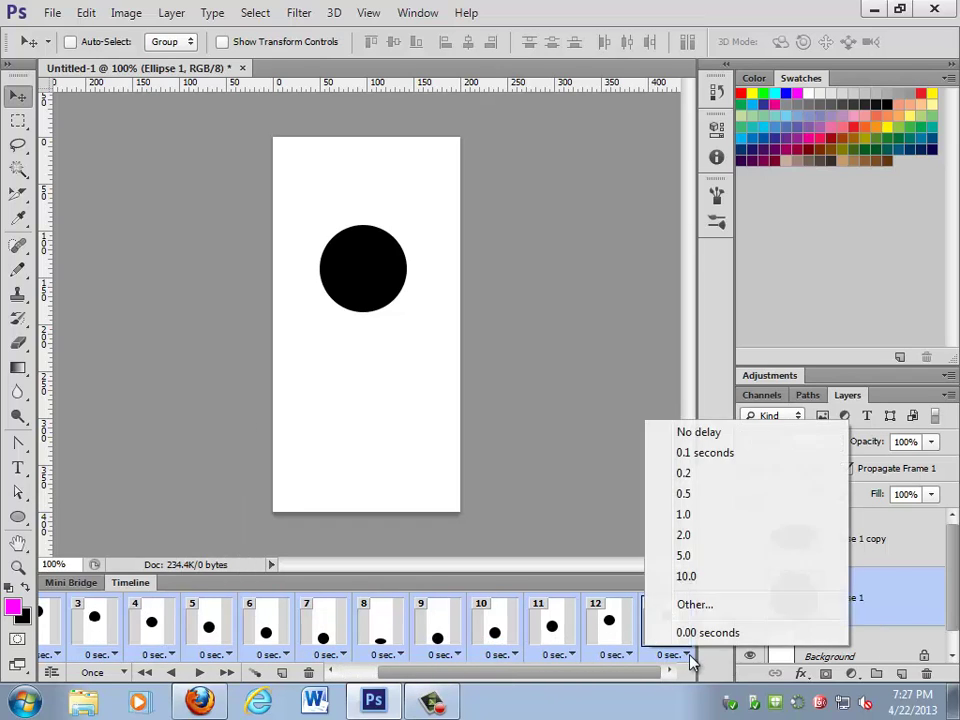
pyautogui.click(711, 474)
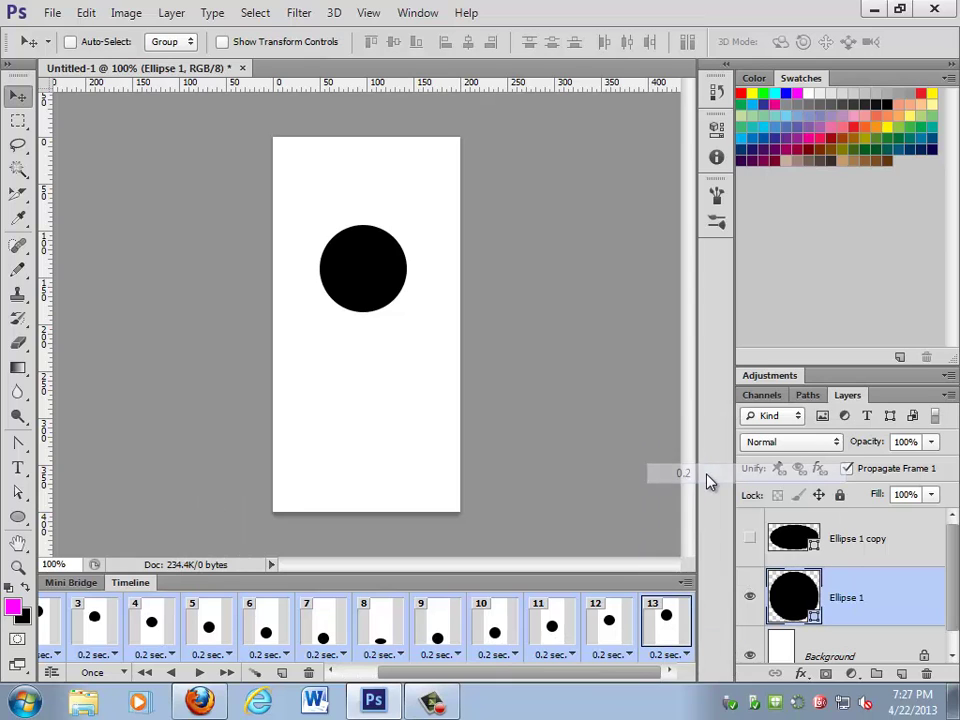
pyautogui.click(199, 672)
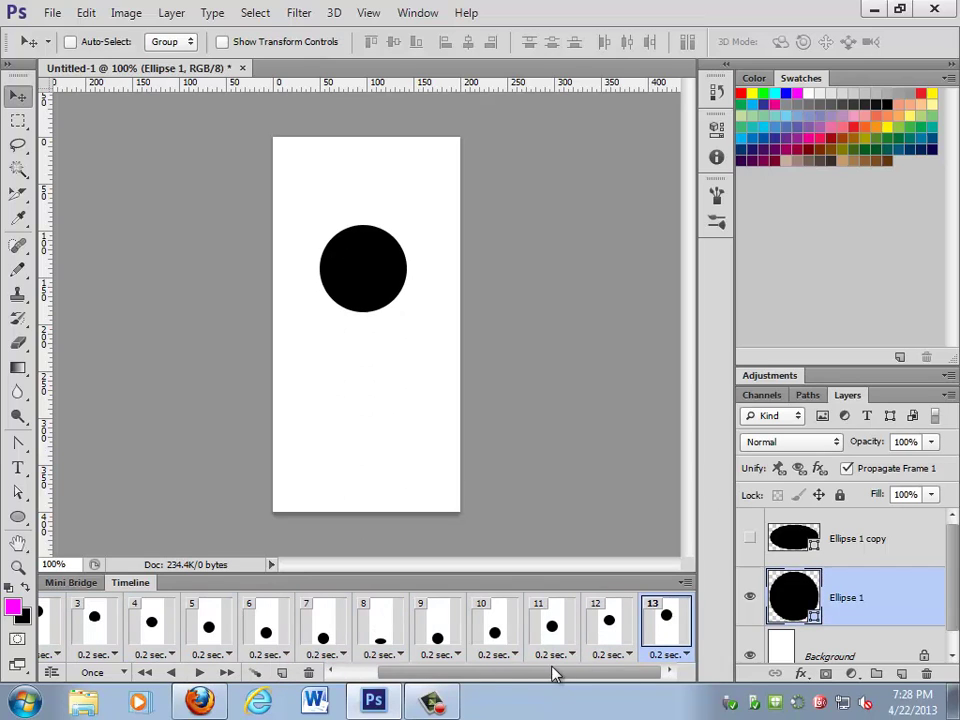
# Change every frame's delay to 0.1 seconds and preview the animation again
pyautogui.moveTo(489, 675); pyautogui.dragTo(124, 666)
pyautogui.keyDown('shift'); pyautogui.click(78, 655); pyautogui.keyUp('shift')
pyautogui.click(103, 454)
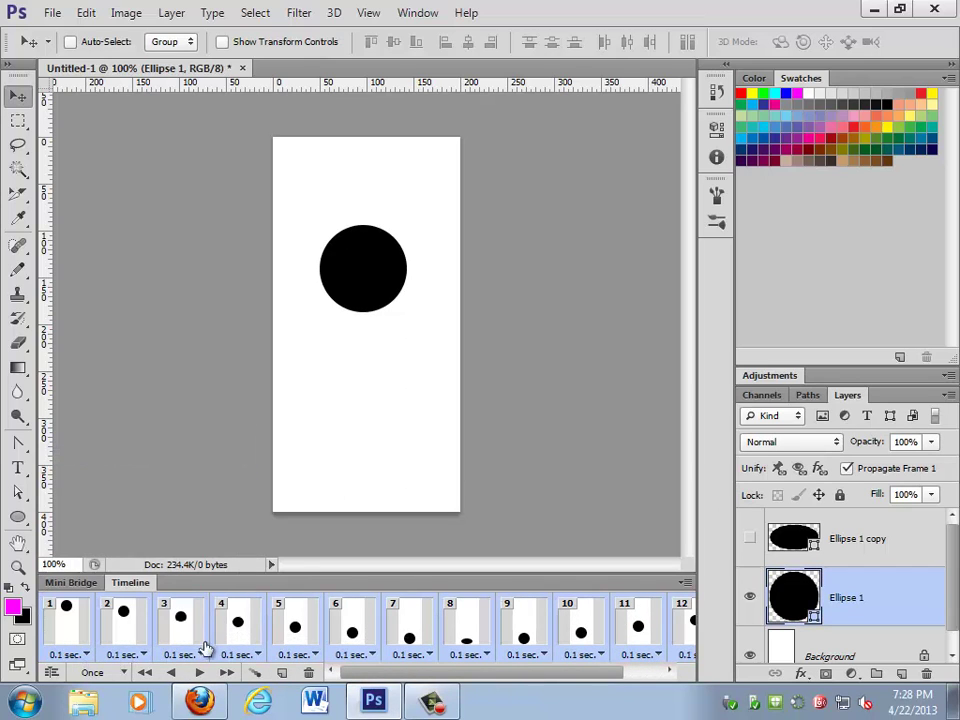
pyautogui.click(199, 671)
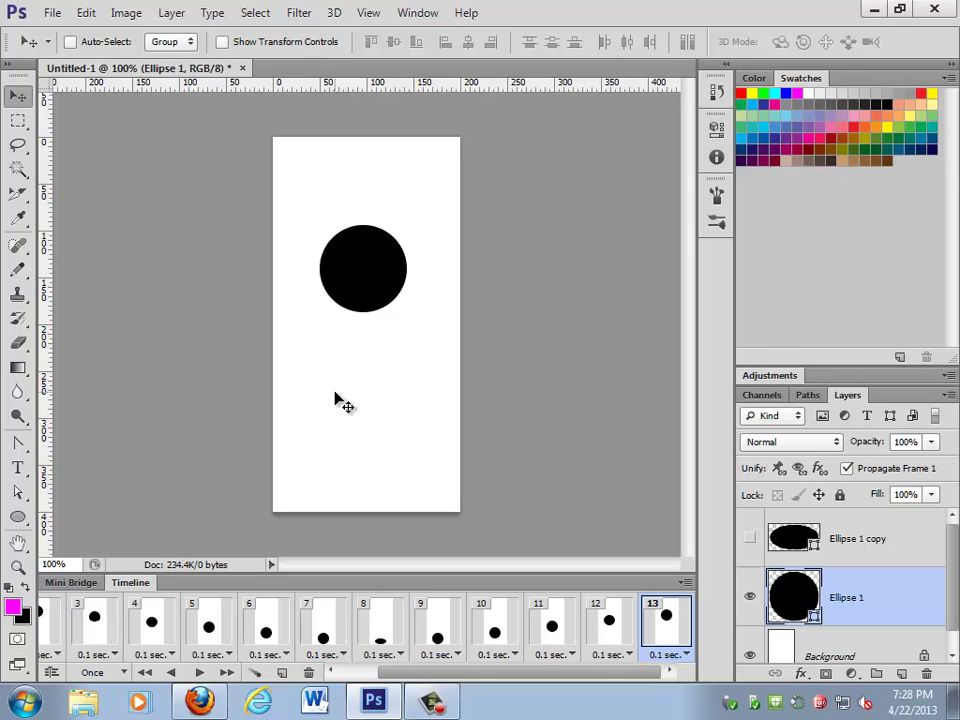
# Show squash frame 8 in the Timeline and make Ellipse 1 copy the working layer
pyautogui.moveTo(447, 683); pyautogui.dragTo(405, 683)
pyautogui.click(66, 625)
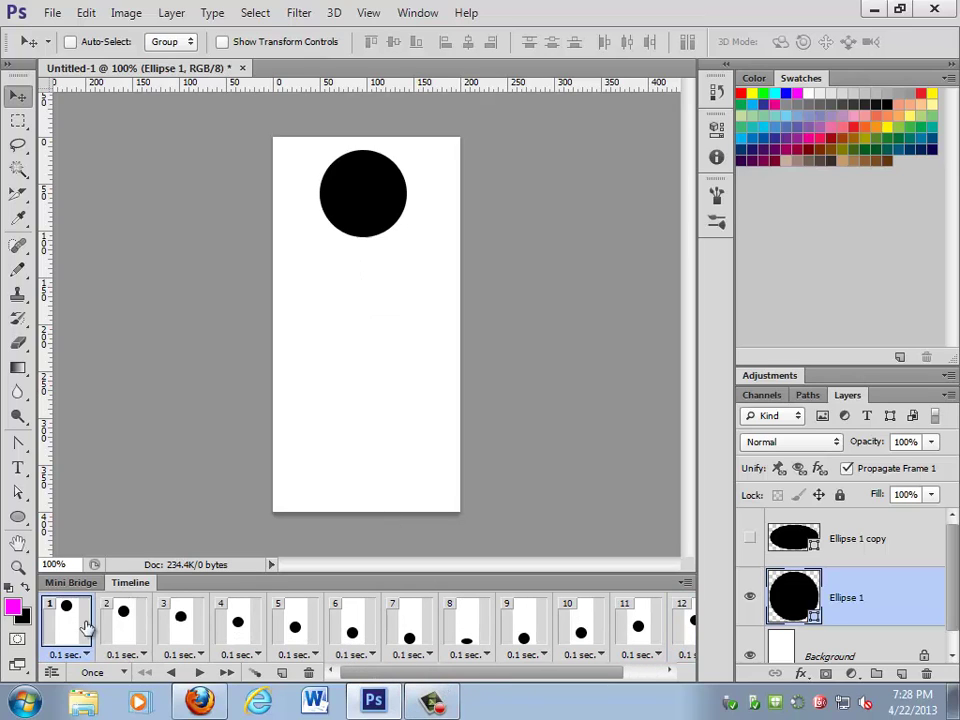
pyautogui.keyDown('shift'); pyautogui.click(474, 636); pyautogui.keyUp('shift')
pyautogui.click(463, 625)
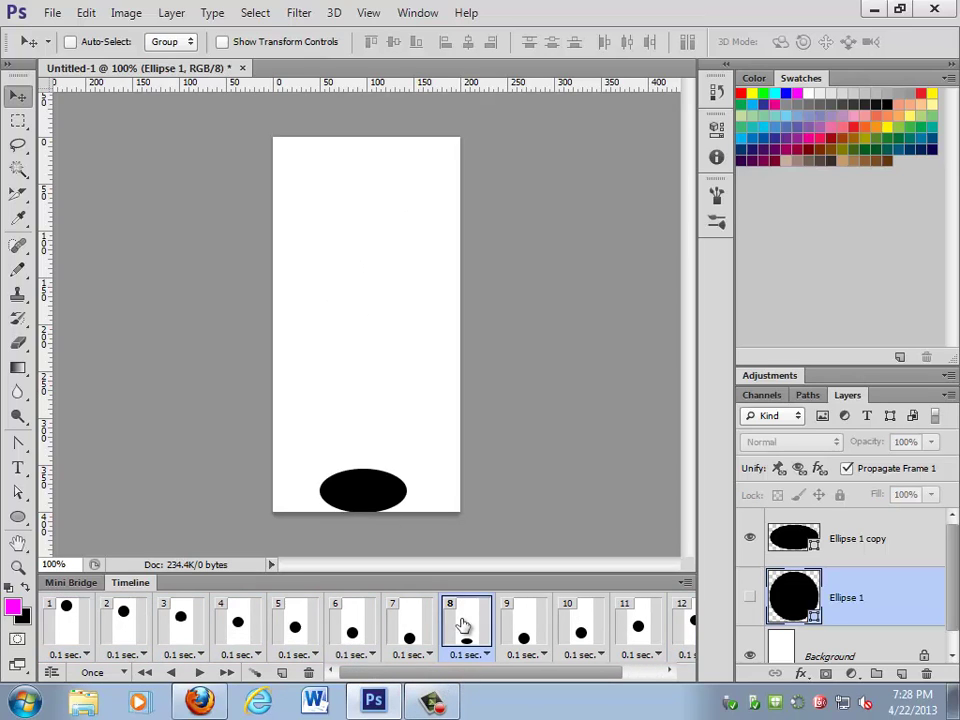
pyautogui.moveTo(560, 675); pyautogui.dragTo(604, 677)
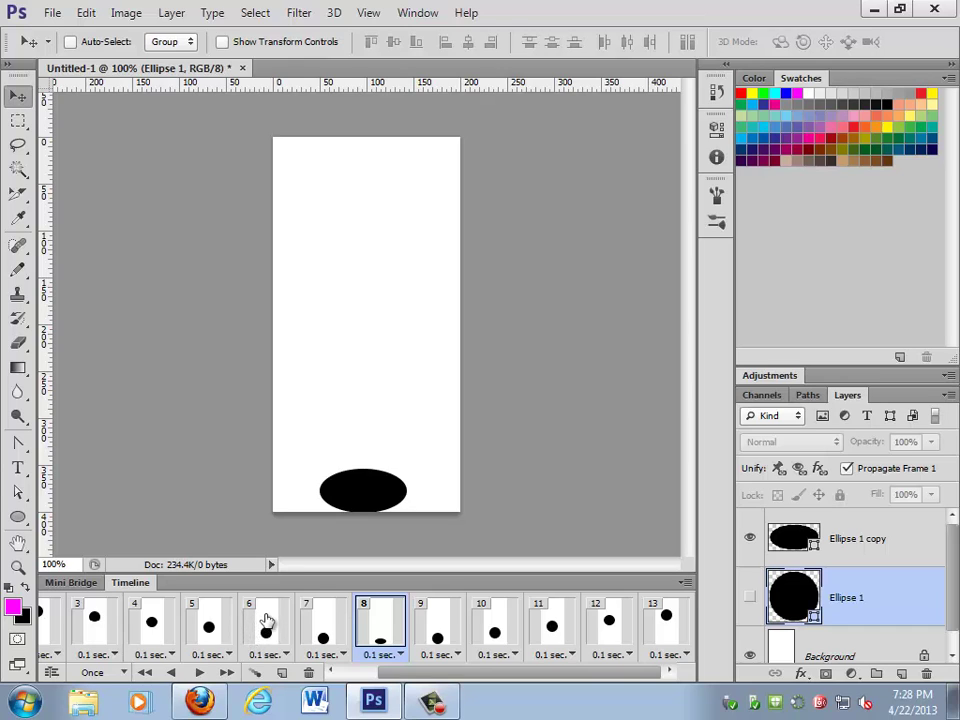
pyautogui.click(834, 537)
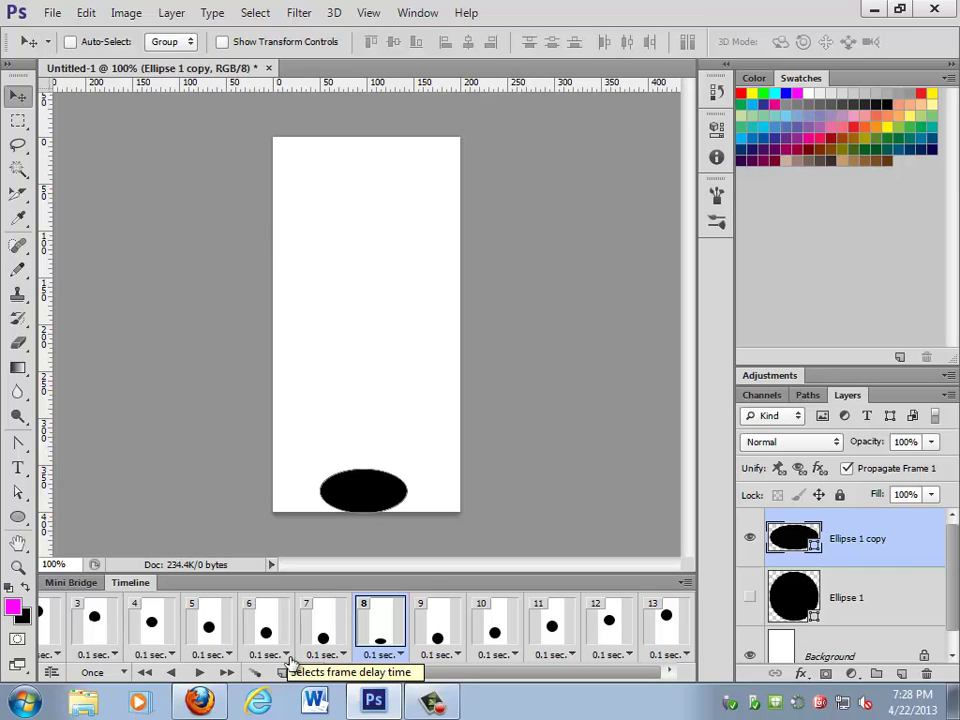
pyautogui.moveTo(465, 677); pyautogui.dragTo(385, 676)
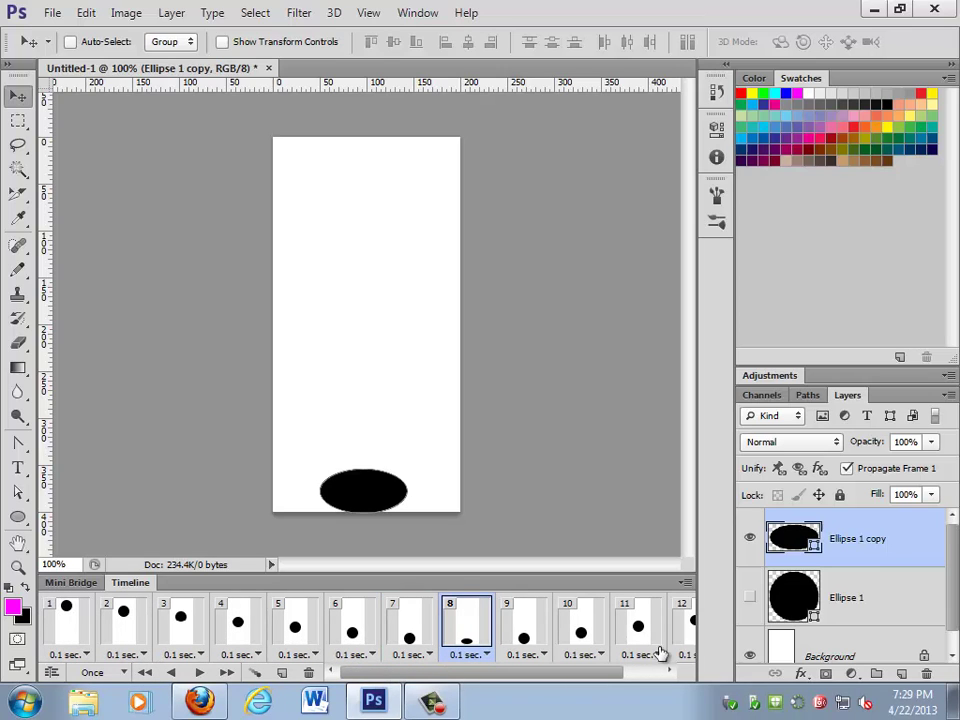
pyautogui.click(120, 671)
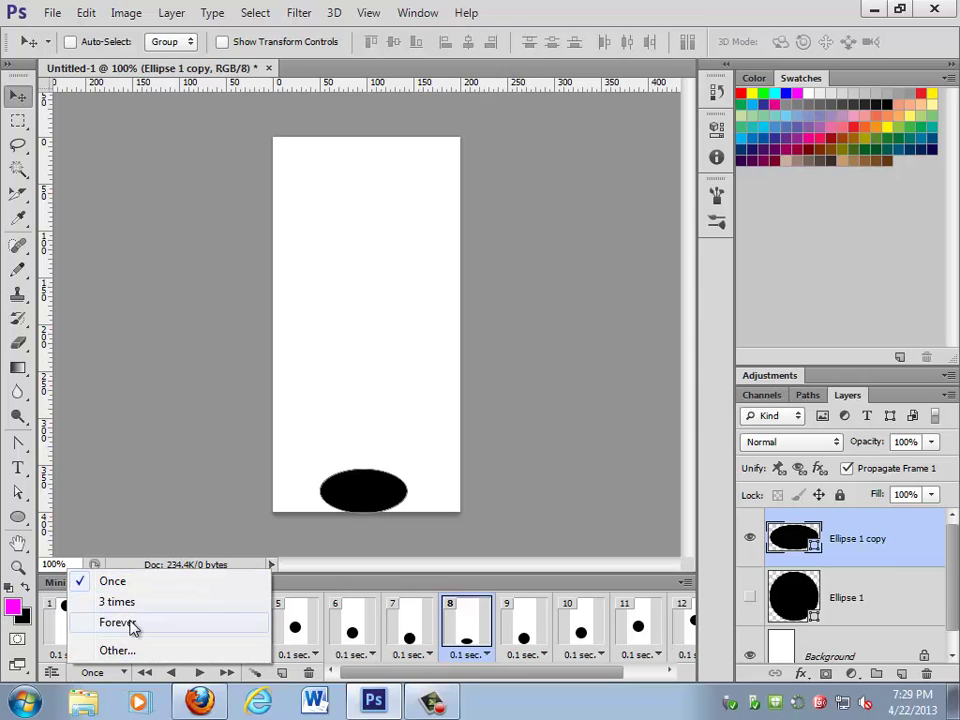
pyautogui.click(133, 627)
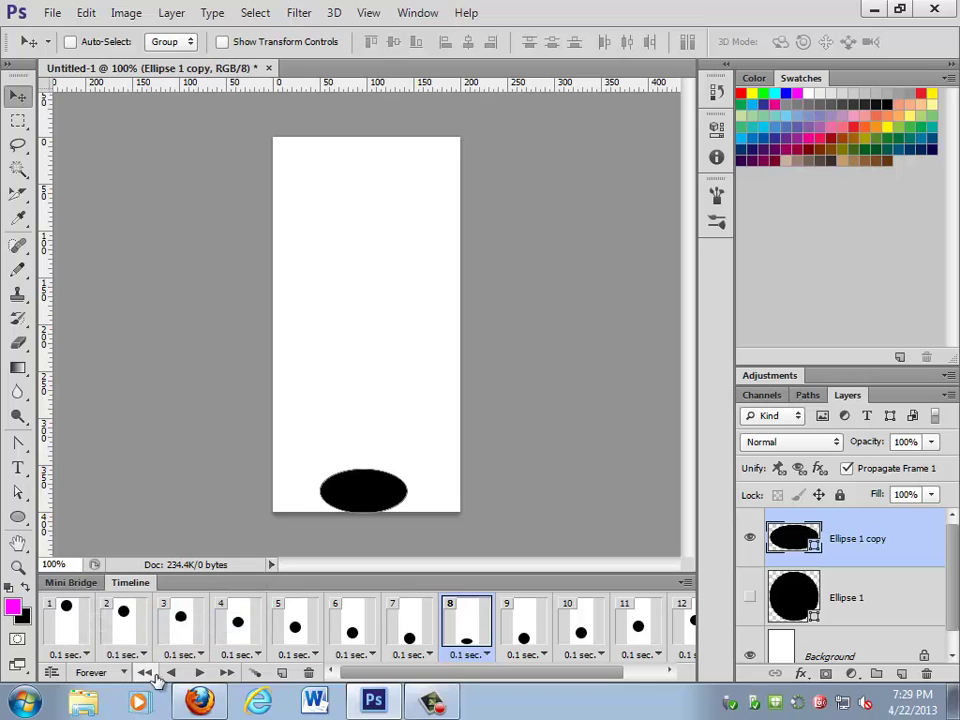
pyautogui.click(199, 673)
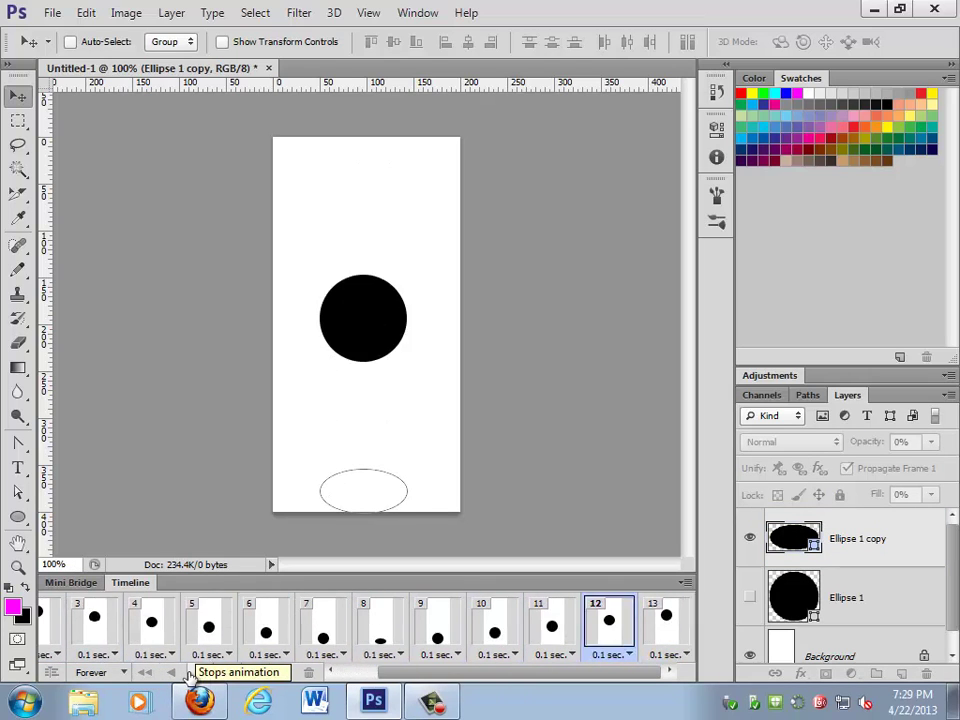
pyautogui.click(191, 675)
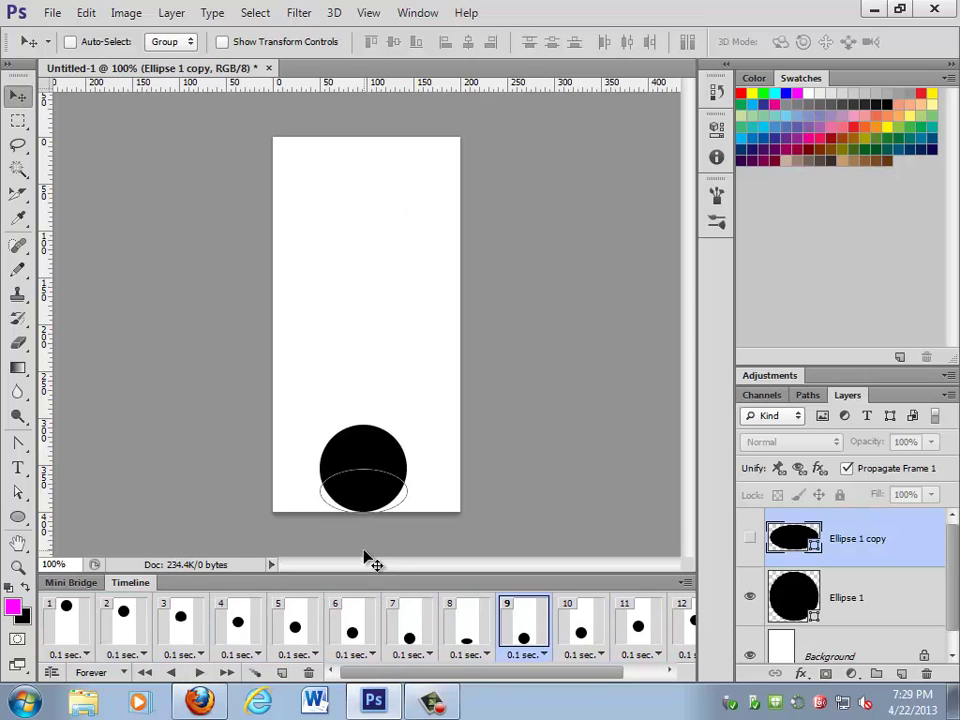
pyautogui.moveTo(367, 673); pyautogui.dragTo(603, 663)
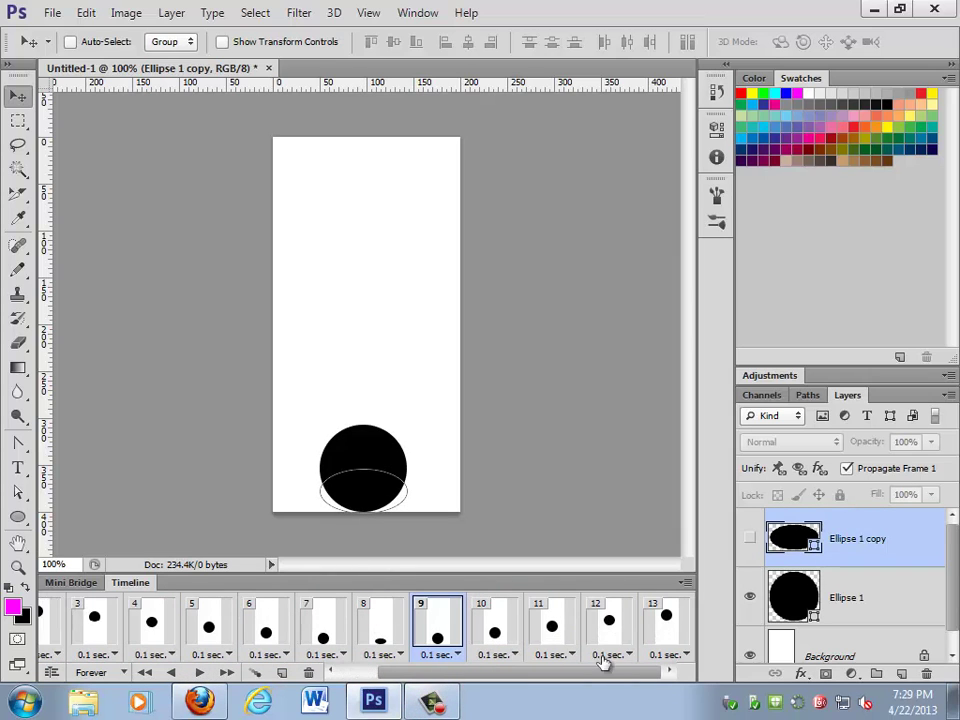
pyautogui.click(686, 655)
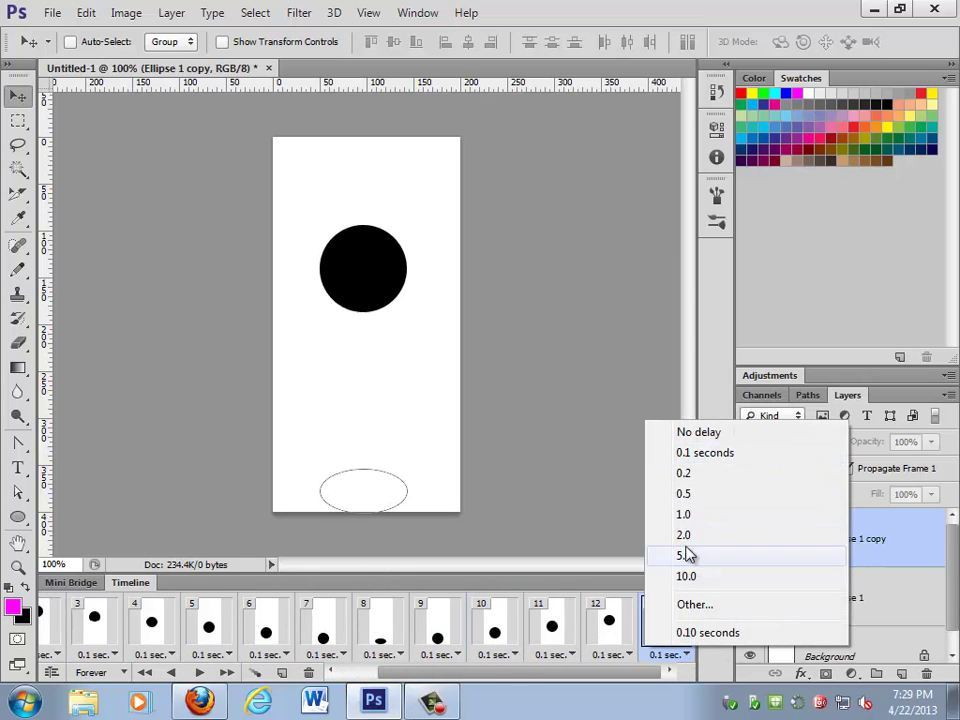
pyautogui.click(684, 535)
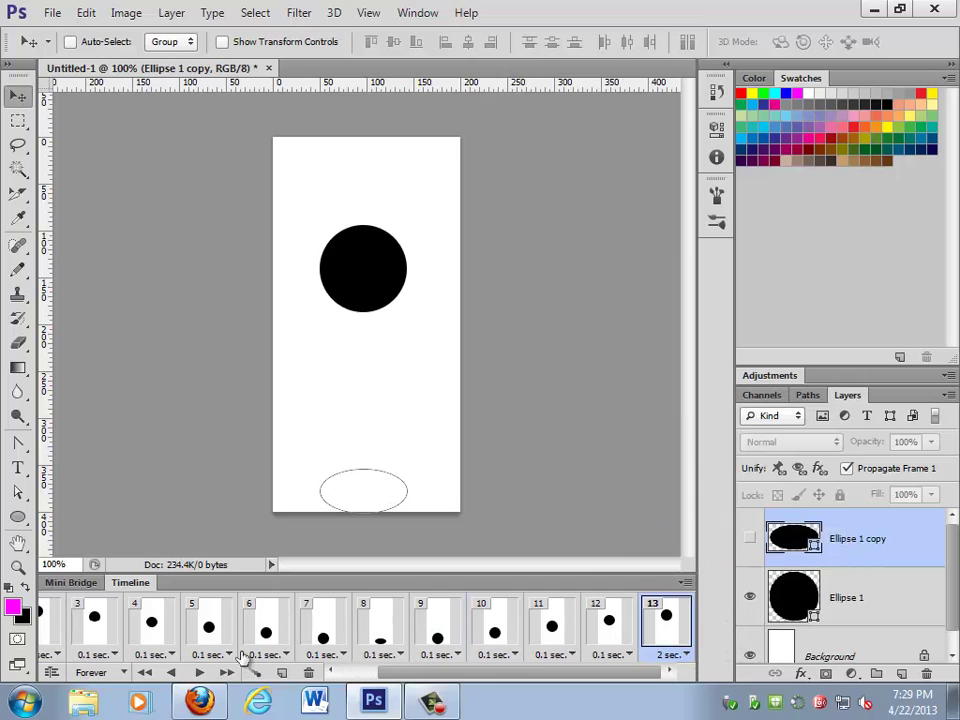
pyautogui.click(194, 674)
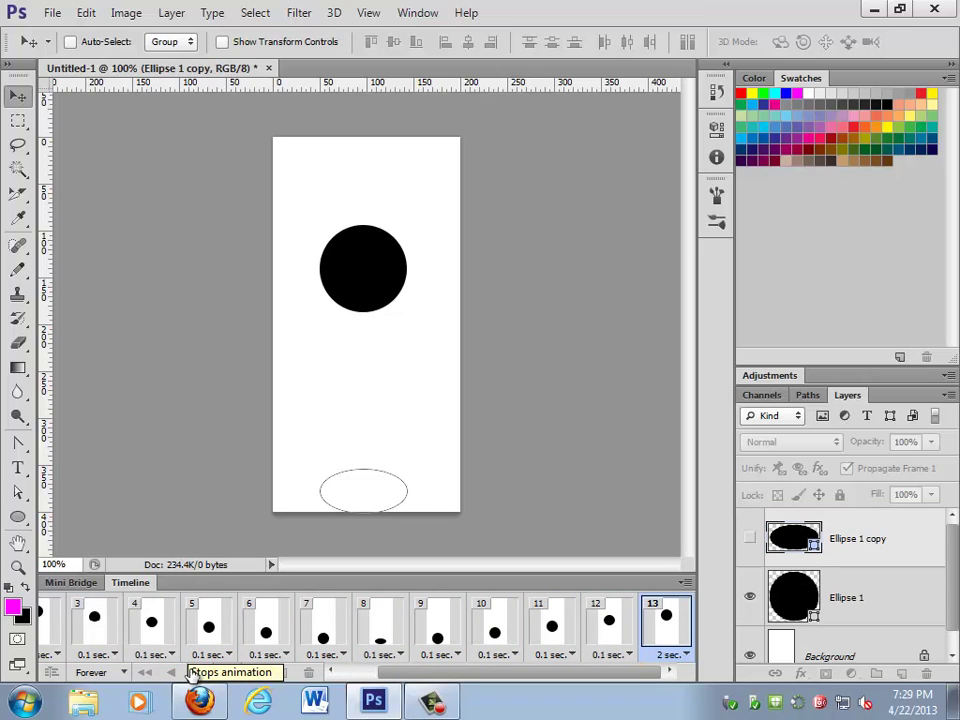
pyautogui.click(194, 674)
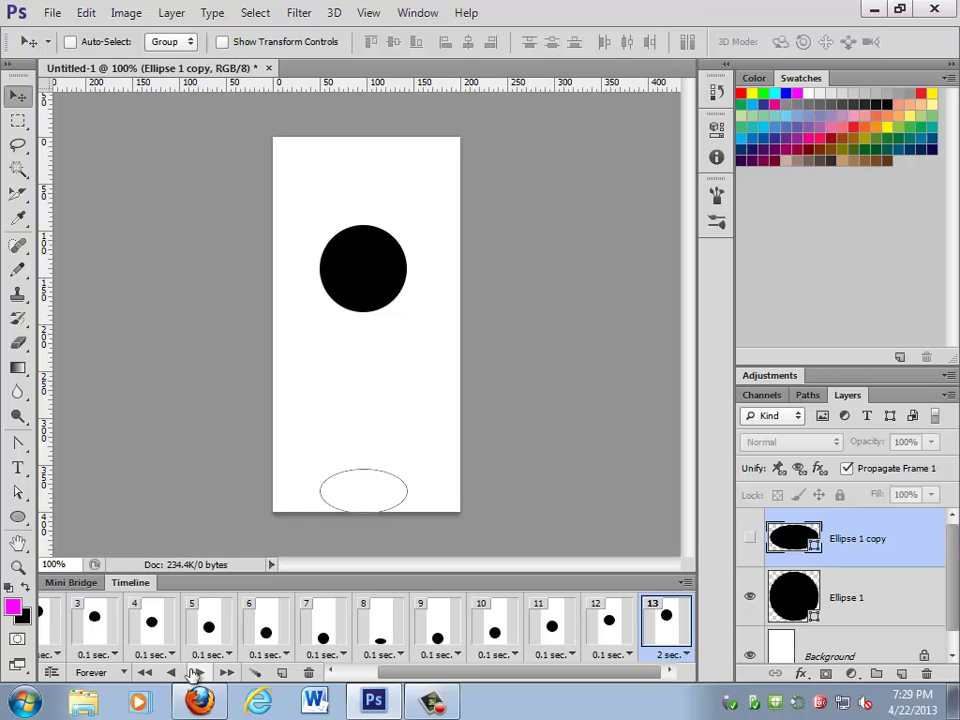
# In Save for Web, set the format to GIF with 8 colours and preview the animation
pyautogui.click(52, 12)
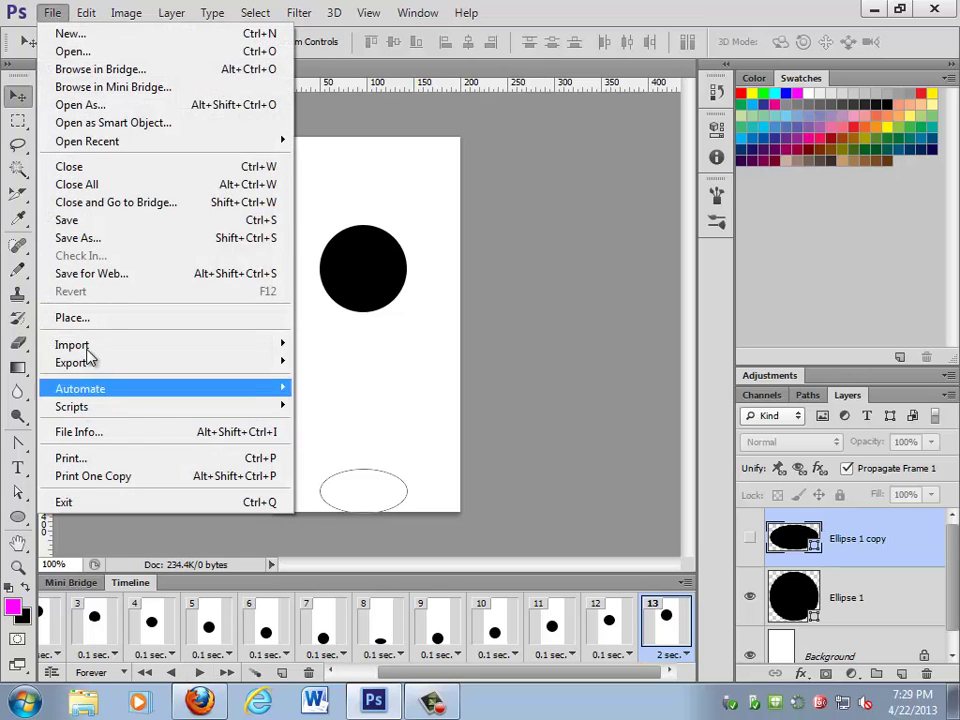
pyautogui.click(90, 273)
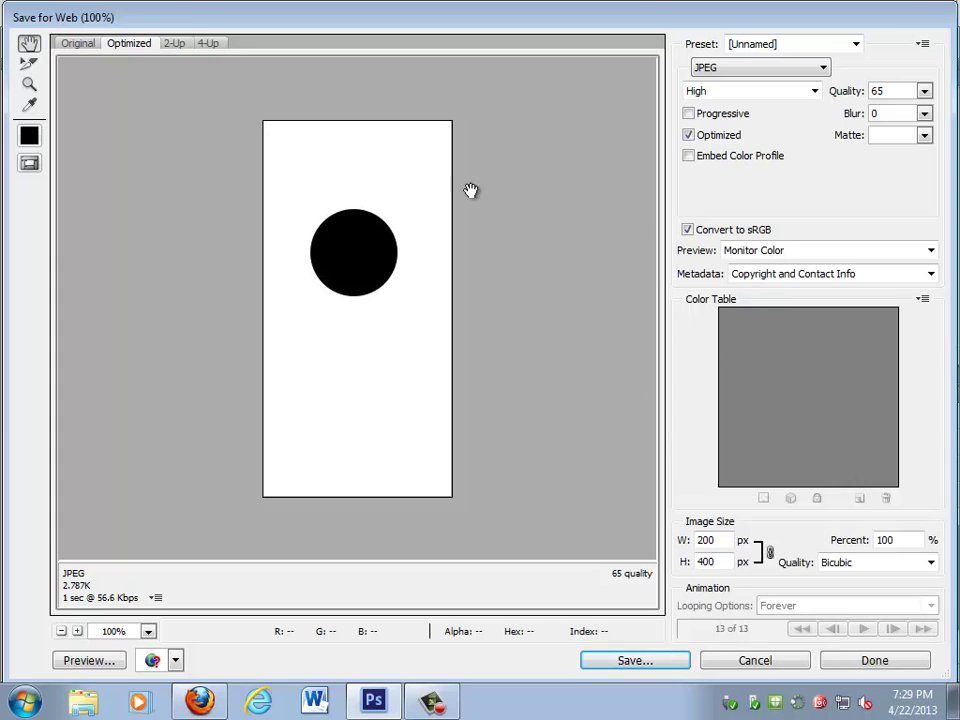
pyautogui.click(735, 68)
pyautogui.click(733, 88)
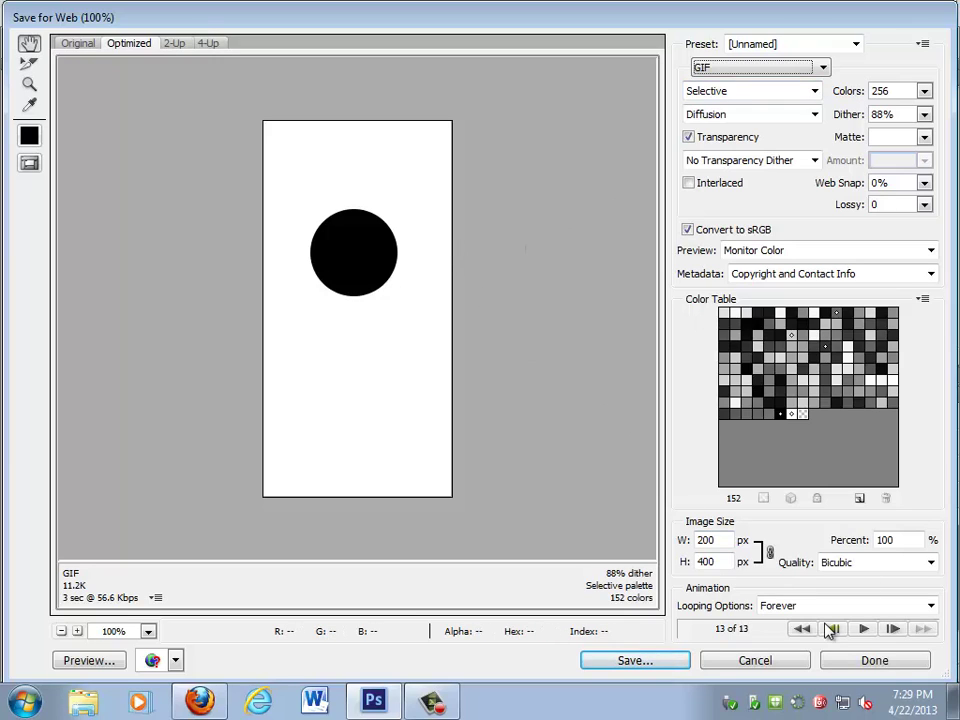
pyautogui.click(924, 91)
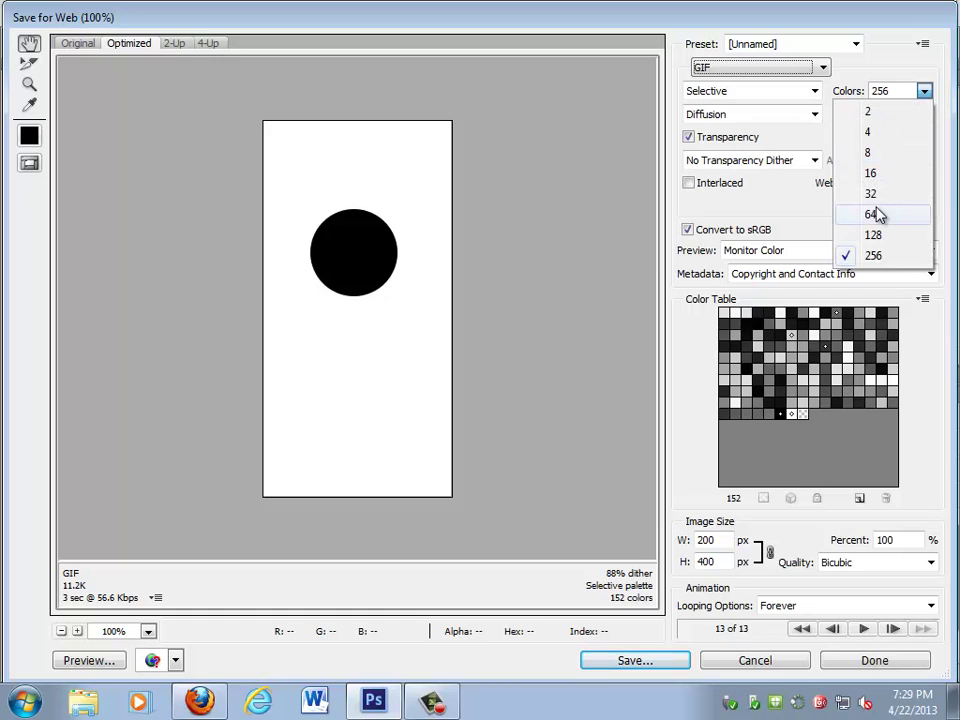
pyautogui.click(870, 194)
pyautogui.click(924, 91)
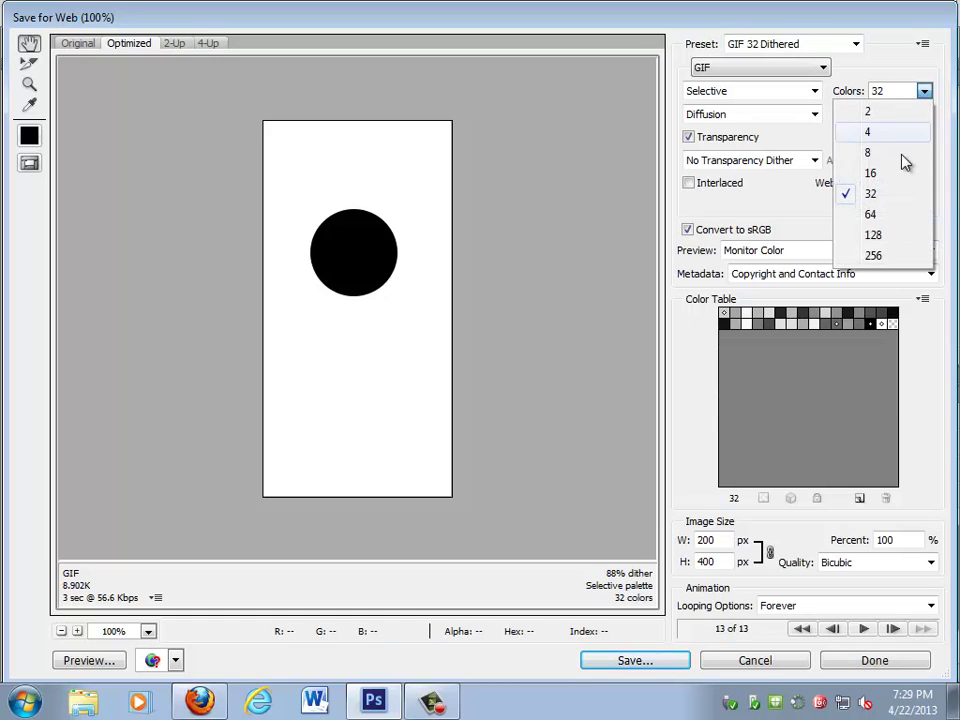
pyautogui.click(895, 156)
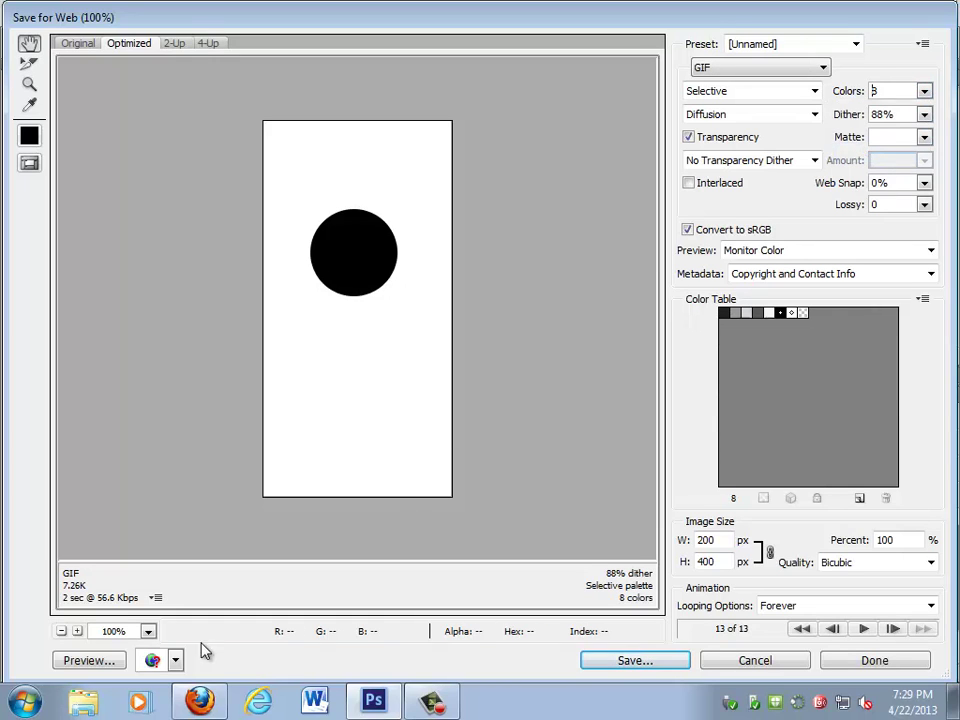
pyautogui.click(864, 629)
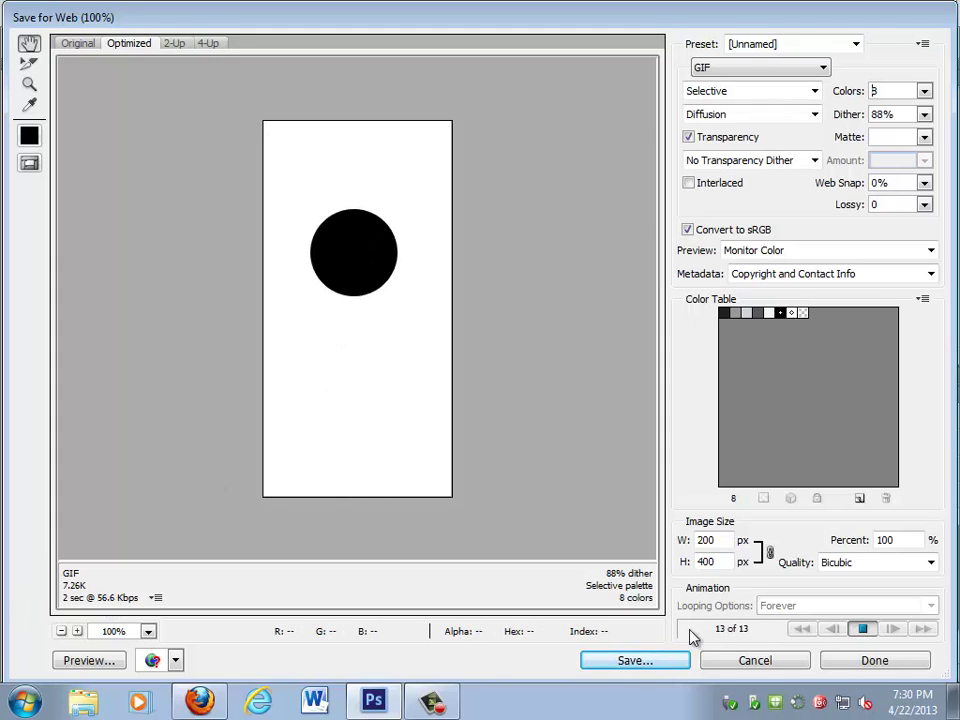
# Save the optimized GIF to the Desktop as bounce.gif
pyautogui.click(645, 665)
pyautogui.click(60, 178)
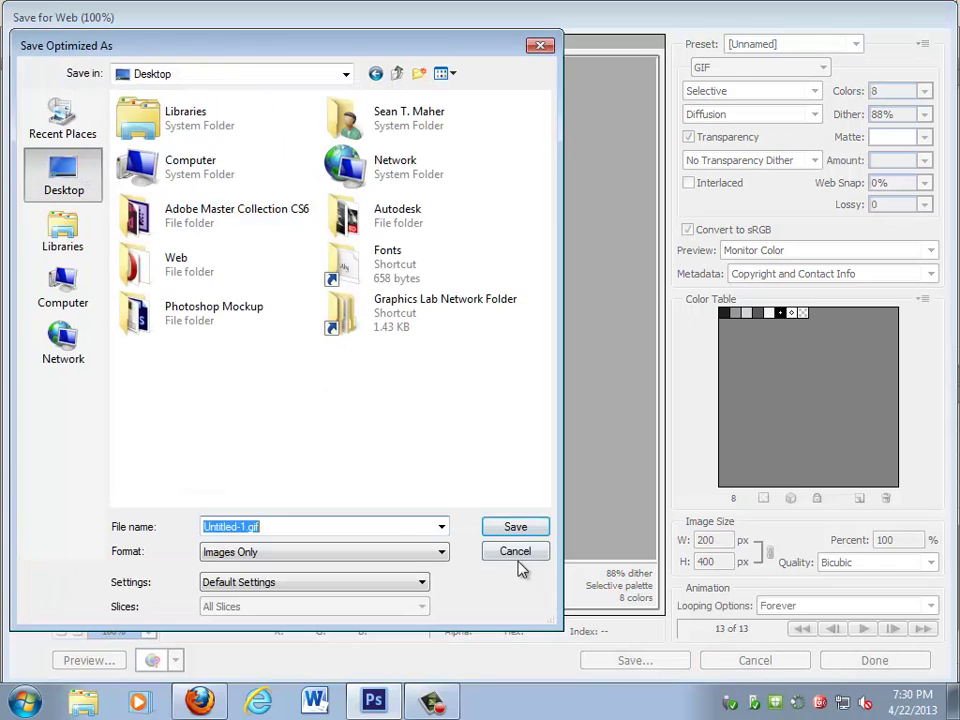
pyautogui.write('bounc')
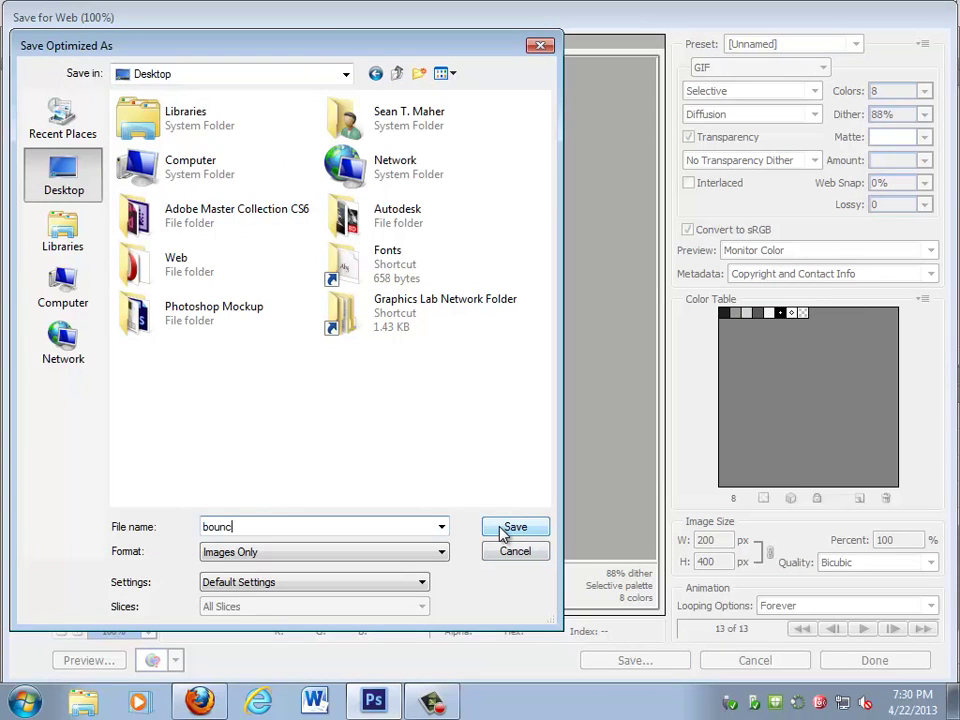
pyautogui.click(505, 532)
# Open bounce.gif from the desktop in Internet Explorer, move its window aside, then return to Photoshop
pyautogui.press('super+d')
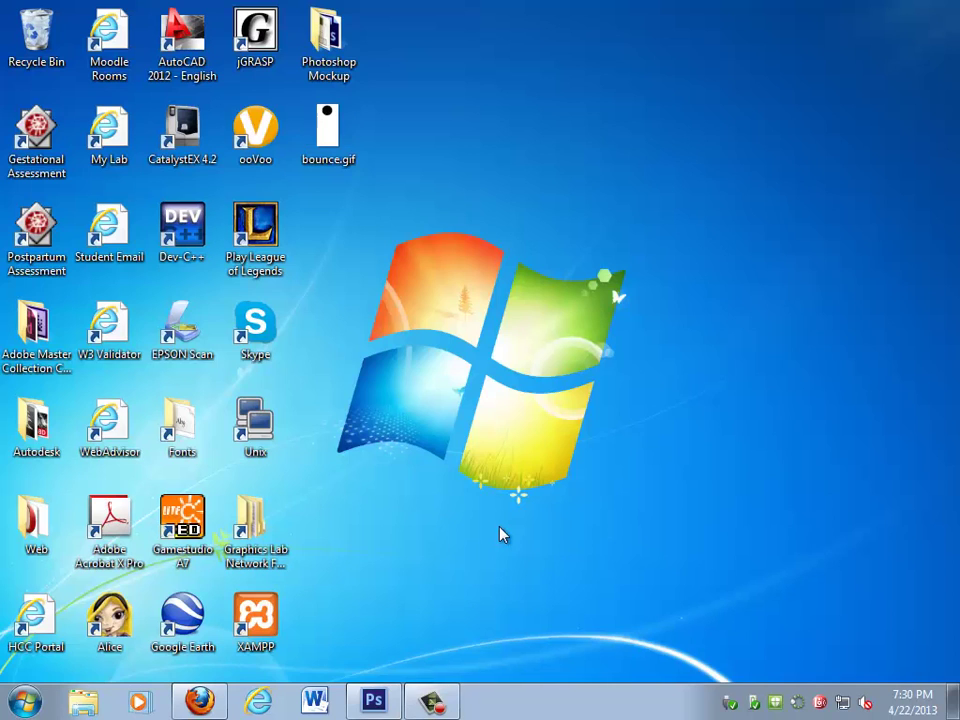
pyautogui.doubleClick(330, 135)
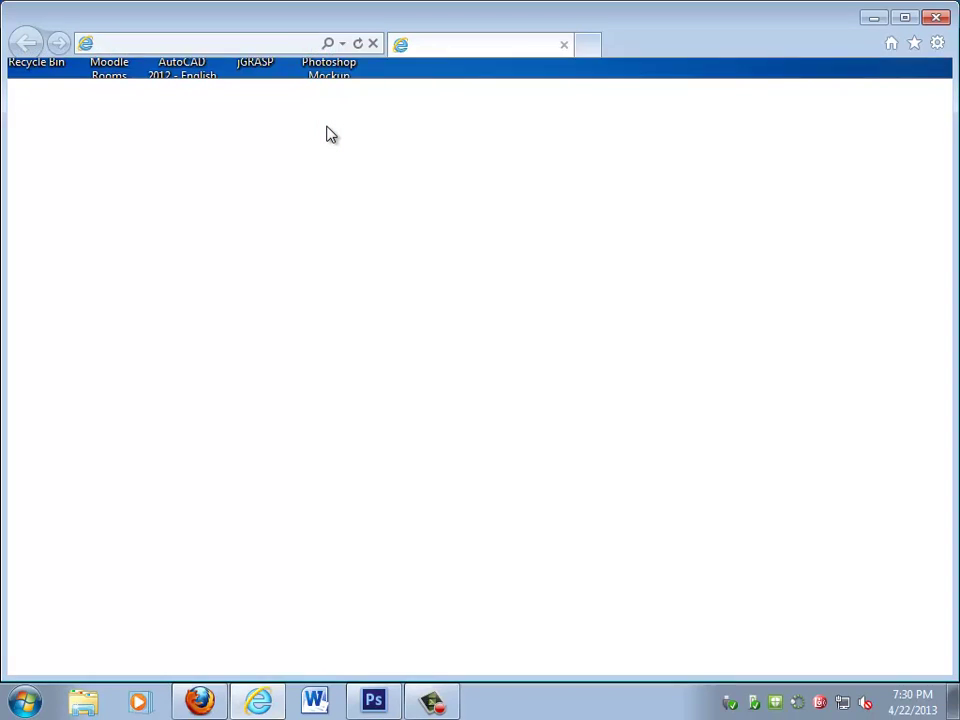
pyautogui.moveTo(325, 38); pyautogui.dragTo(888, 70)
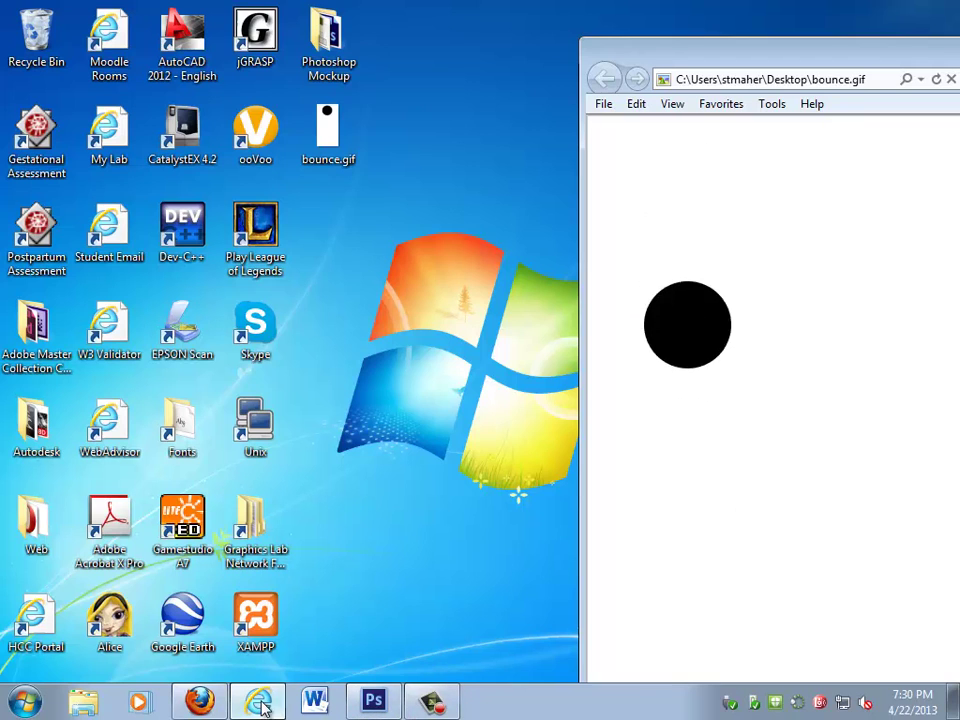
pyautogui.click(365, 706)
# Save As bounce.psd in Photoshop format, accepting Maximize Compatibility
pyautogui.click(51, 13)
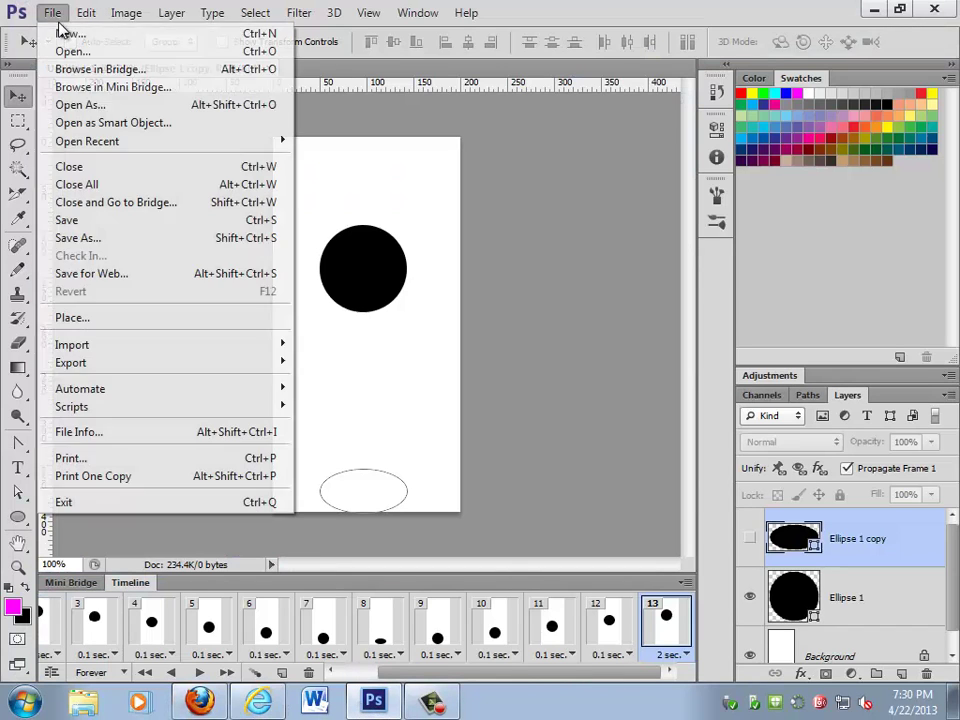
pyautogui.click(90, 240)
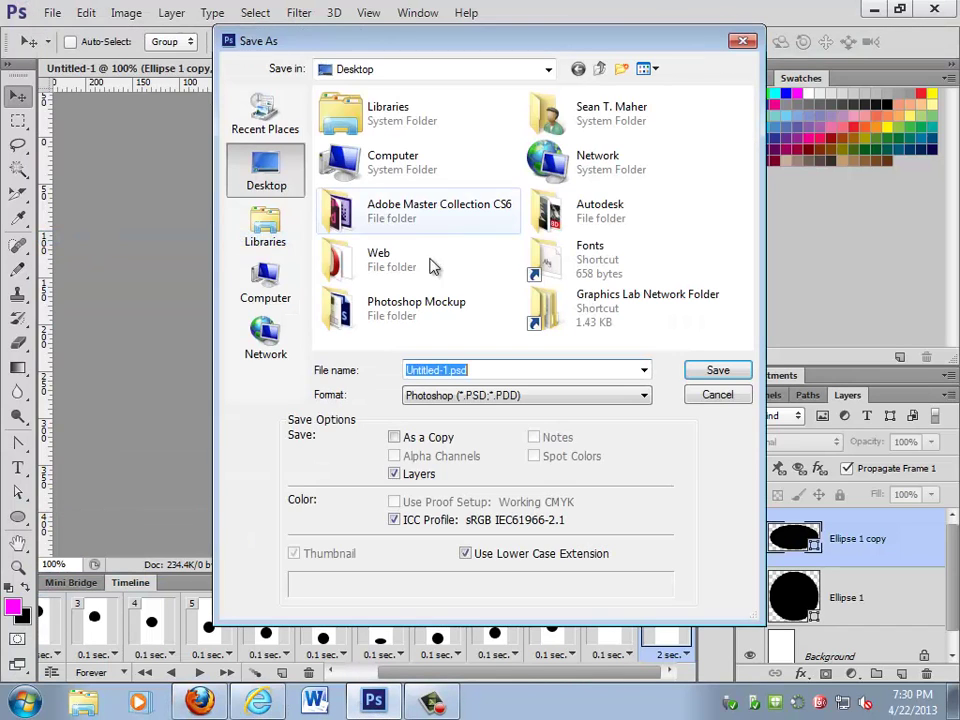
pyautogui.click(476, 396)
pyautogui.click(478, 410)
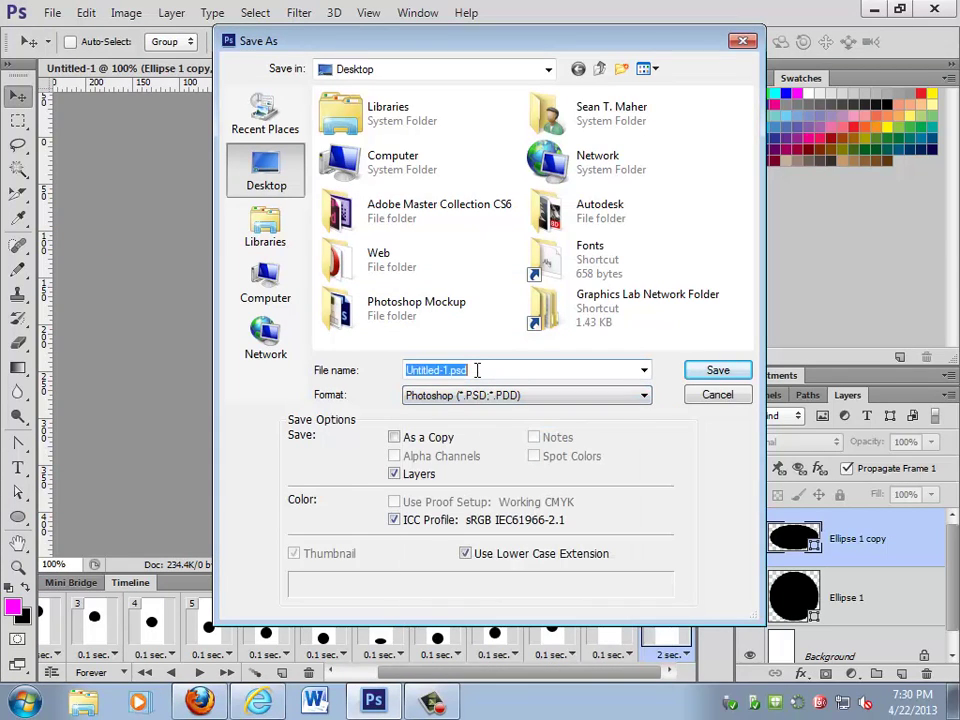
pyautogui.write('bounce.')
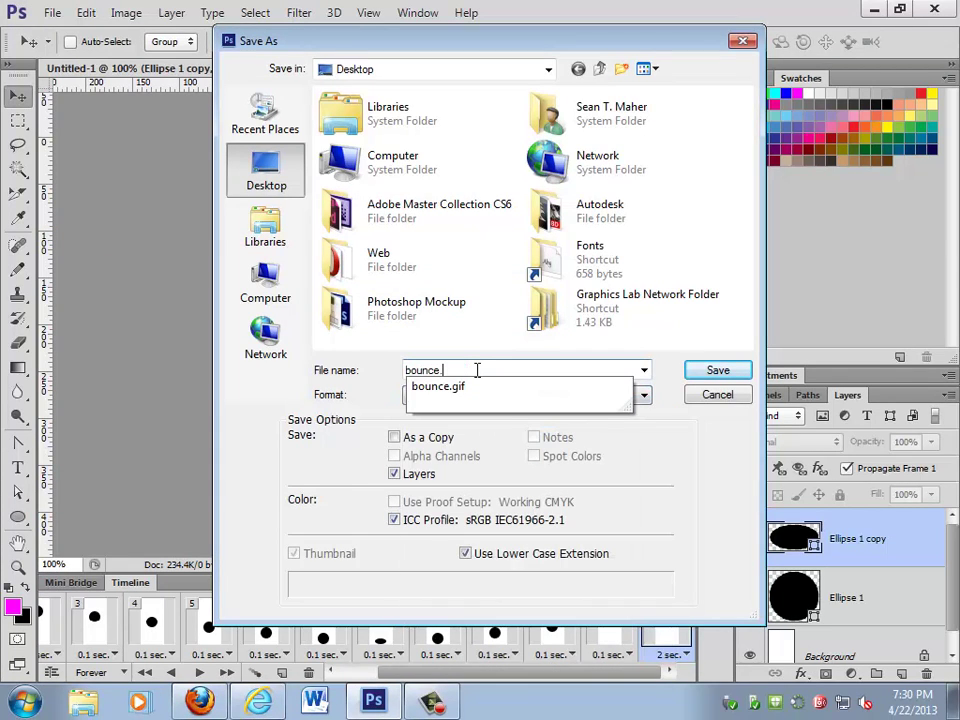
pyautogui.write('pd')
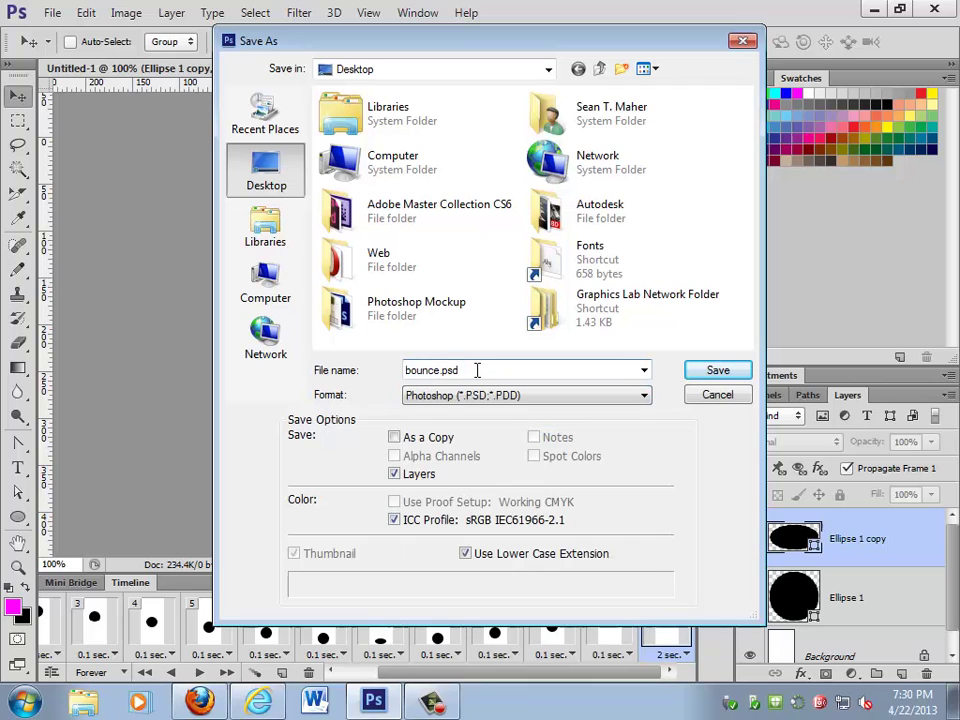
pyautogui.press('Return')
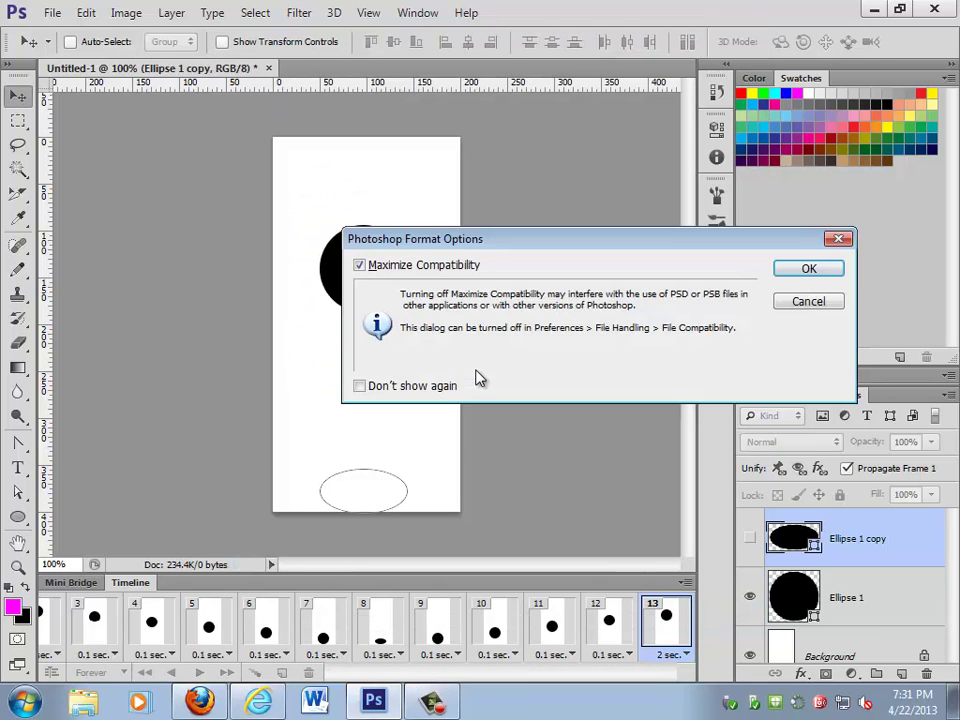
pyautogui.press('Return')
# Check both bounce files on the desktop, then bring Photoshop back to the front
pyautogui.press('super+d')
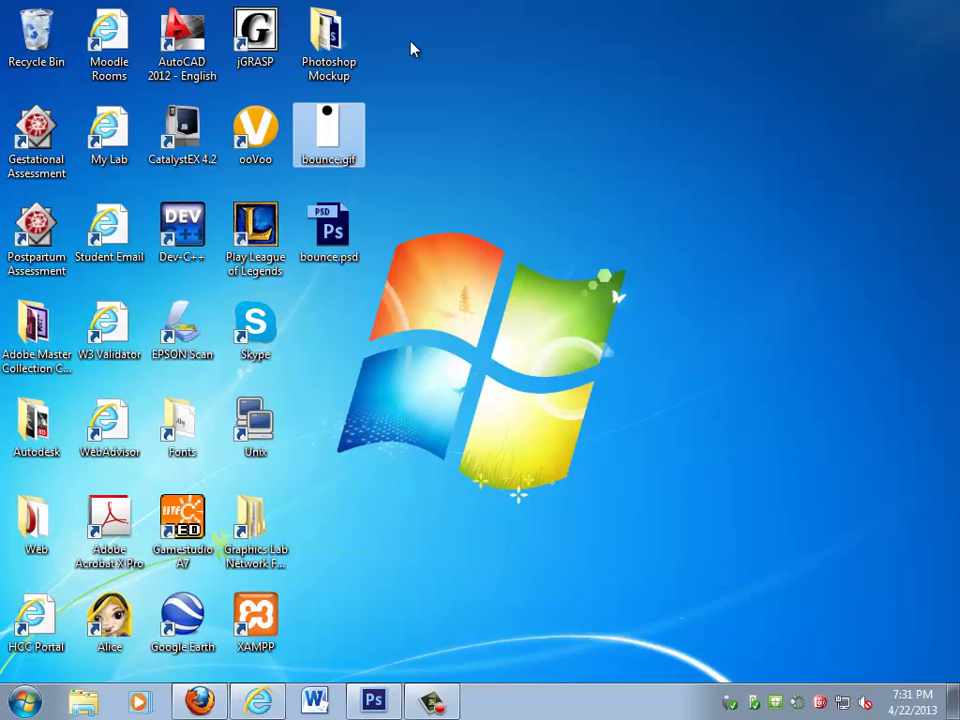
pyautogui.moveTo(395, 108); pyautogui.dragTo(337, 303)
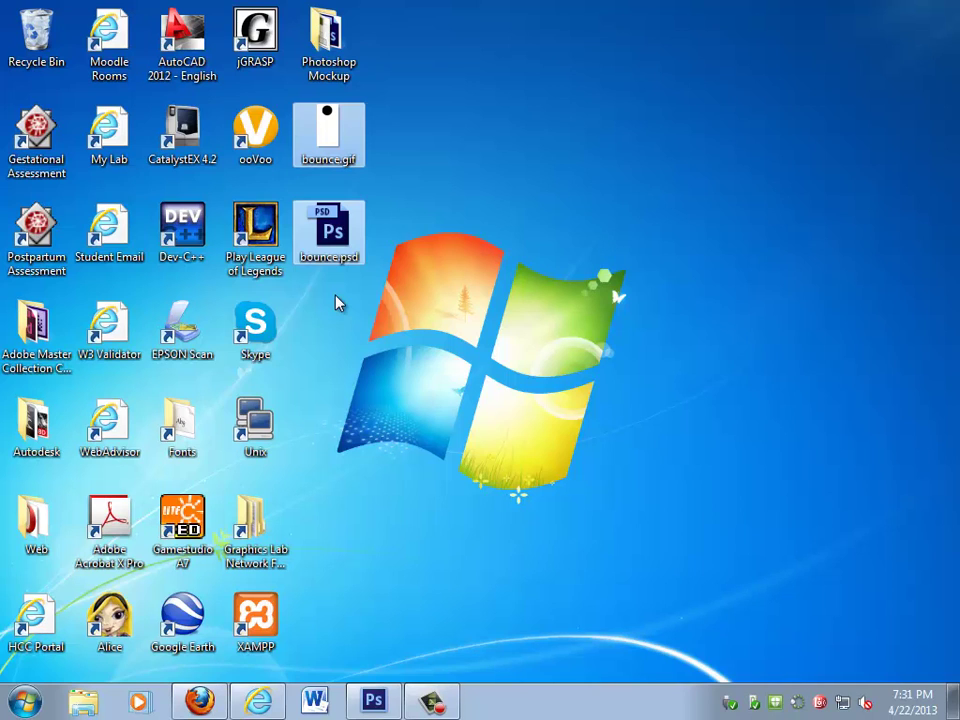
pyautogui.click(374, 700)
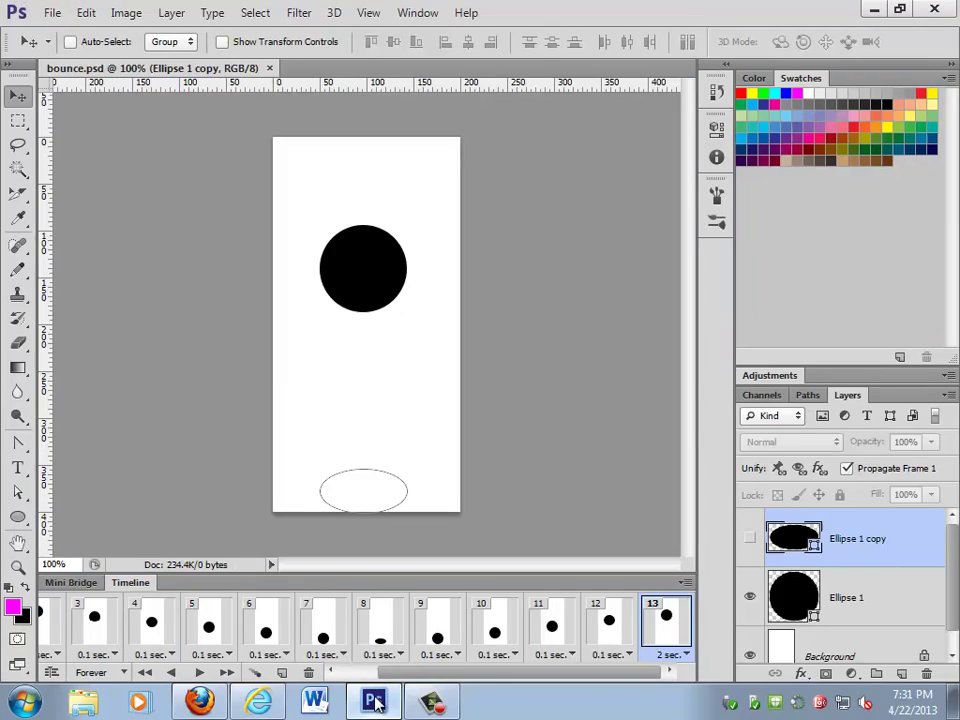
# Switch to the Moodle assignment page and highlight the GIF-Animation-Files.zip and GIF-Animation-Videos.zip names
pyautogui.click(199, 700)
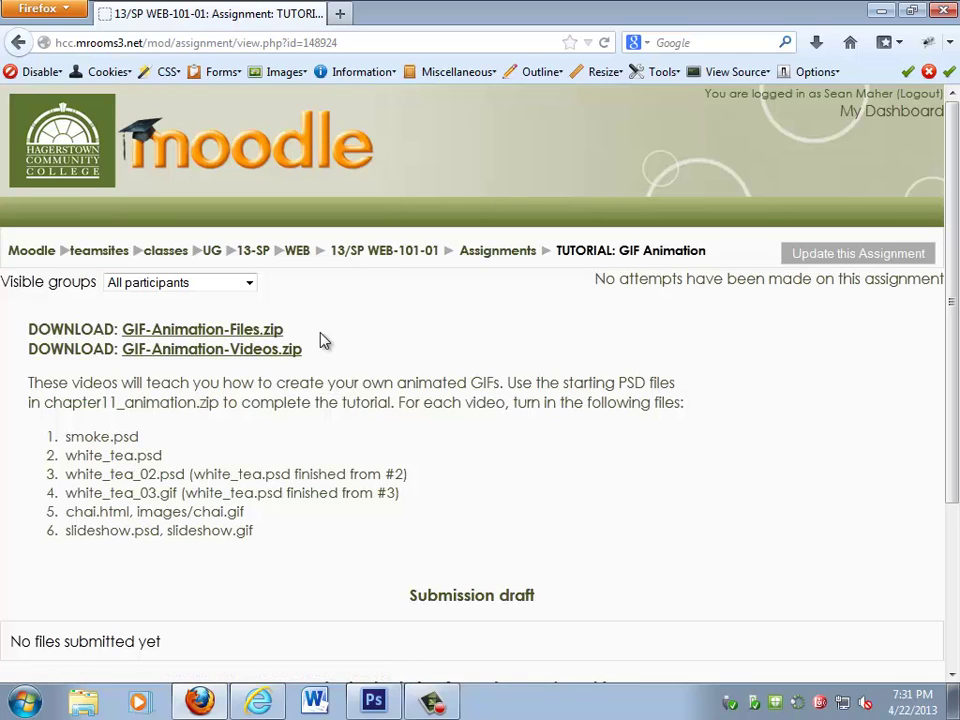
pyautogui.moveTo(284, 333); pyautogui.dragTo(120, 333)
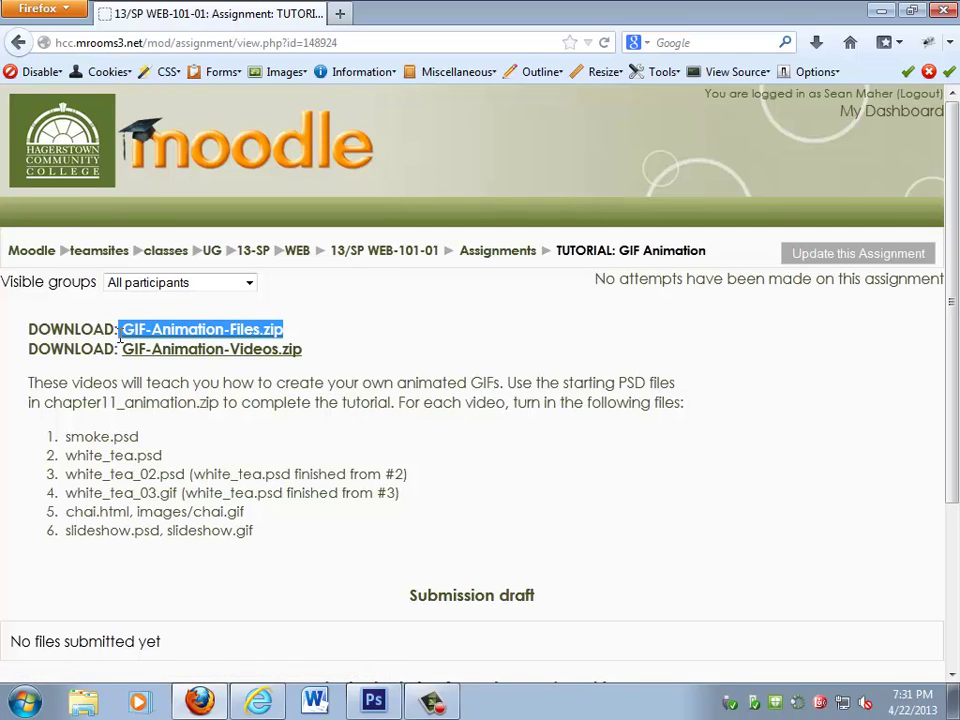
pyautogui.moveTo(278, 360); pyautogui.dragTo(123, 352)
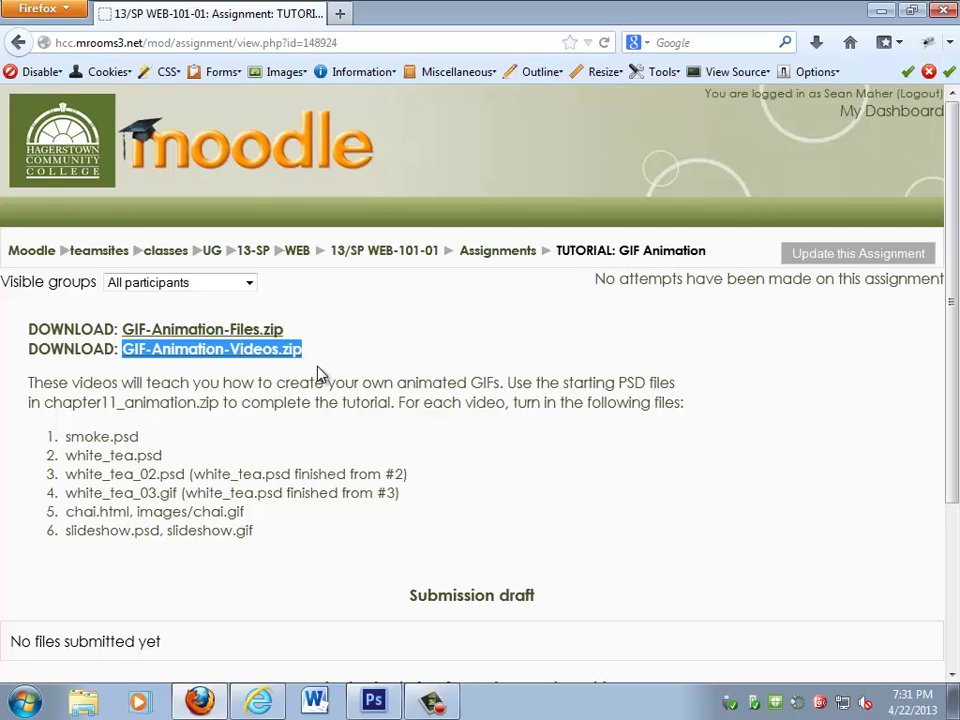
pyautogui.click(375, 700)
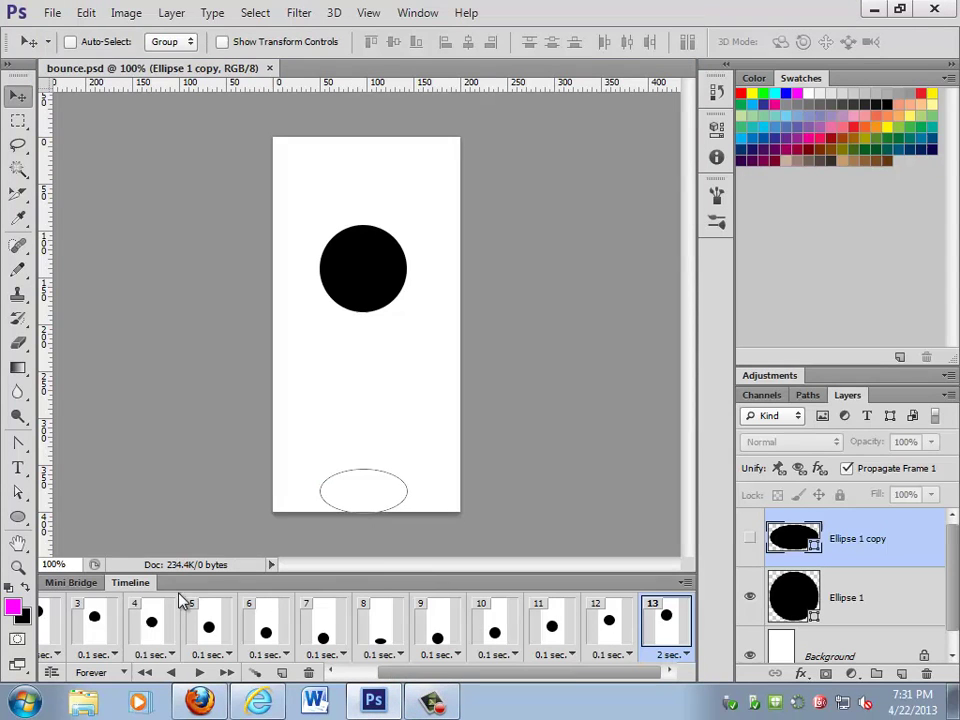